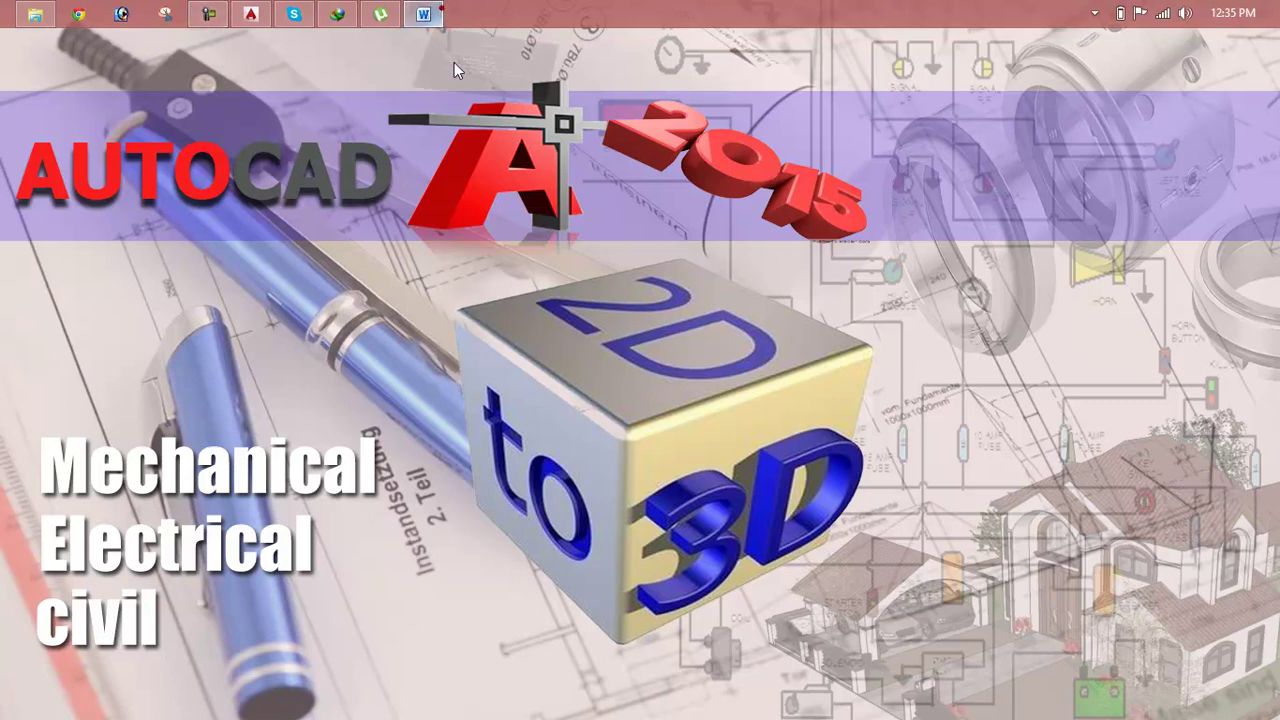
Step: Glance at the Lesson 47 fillet outline in Word, then switch back to Drawing1 in AutoCAD
click(424, 13)
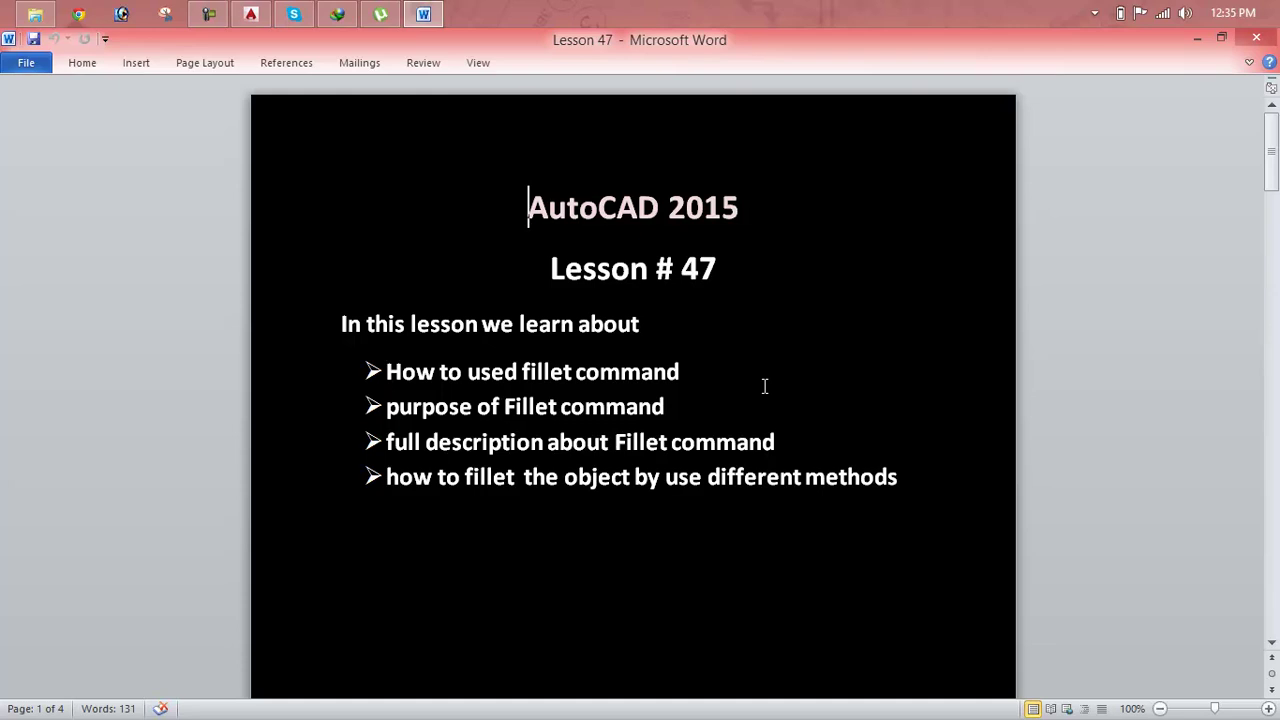
click(251, 14)
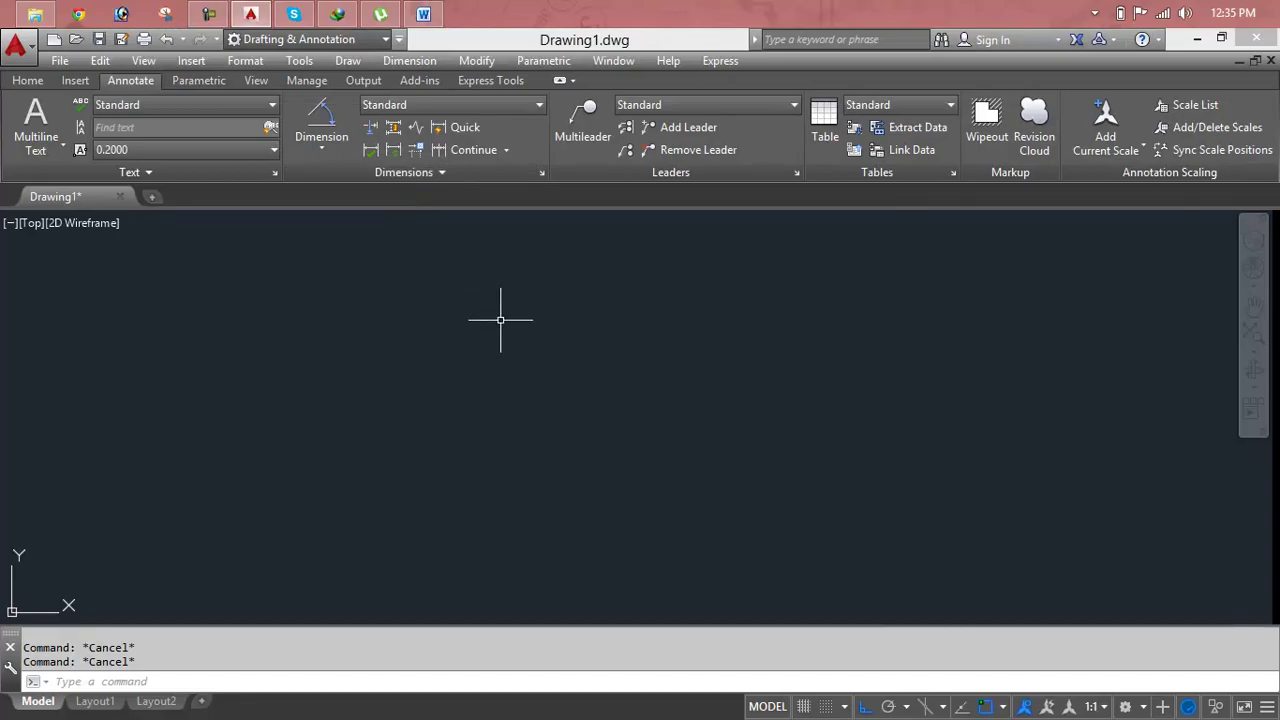
text(un)
key(Return)
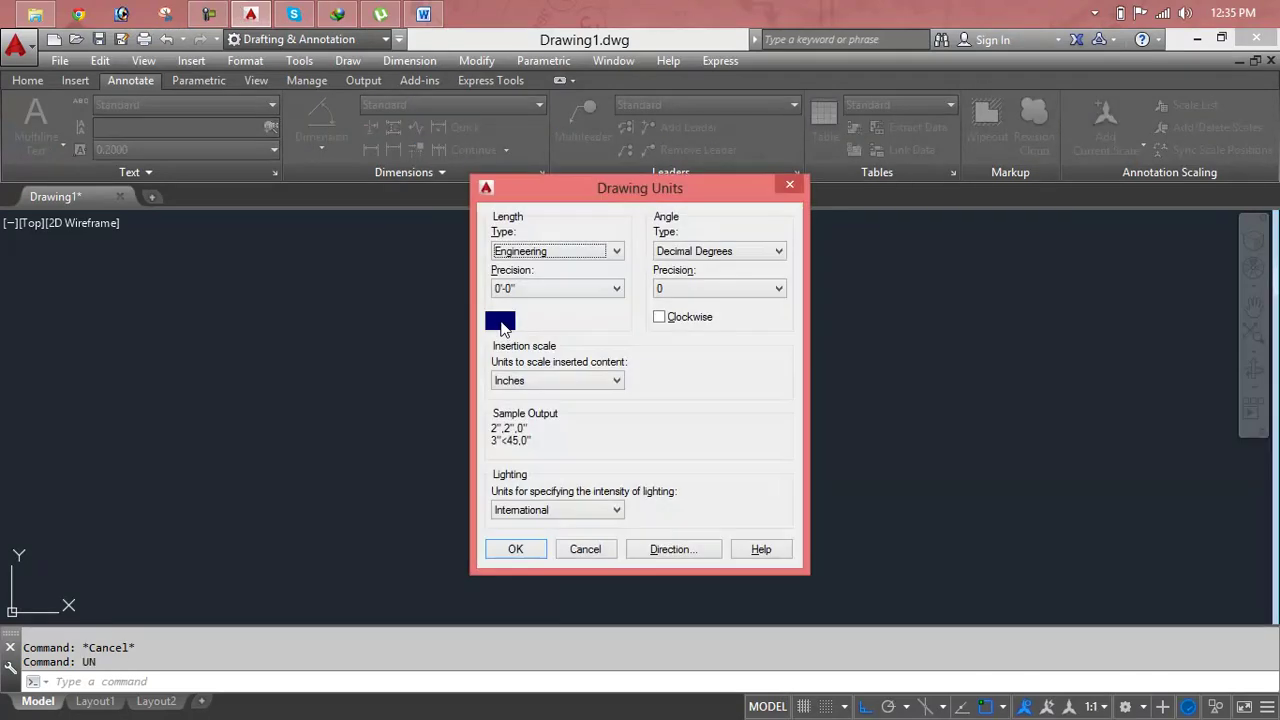
key(Return)
text(d)
key(Return)
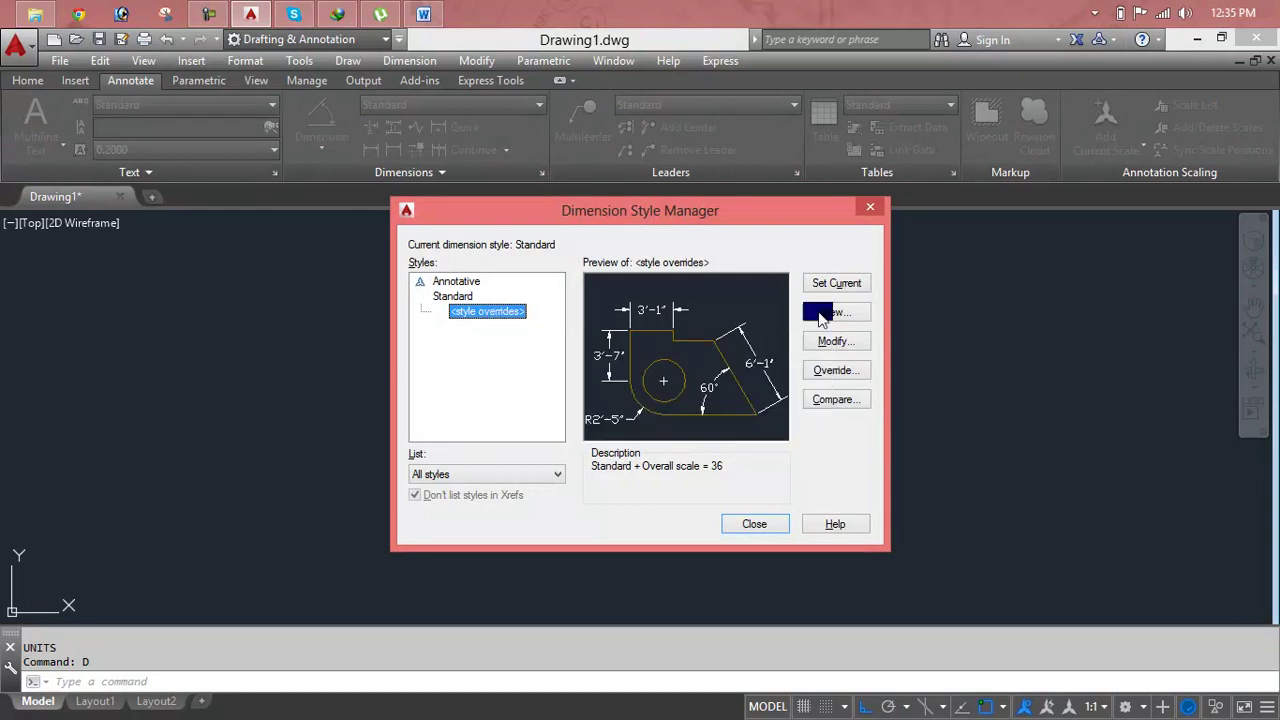
click(815, 343)
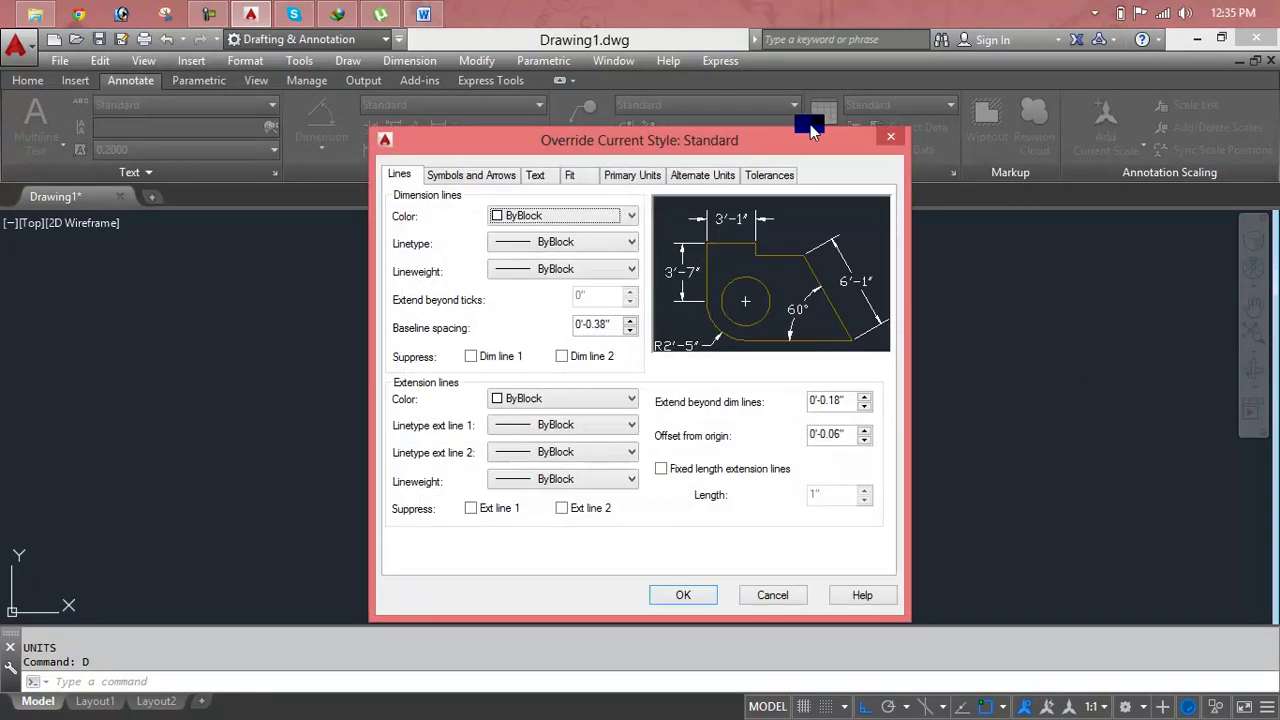
click(643, 176)
click(893, 143)
click(862, 281)
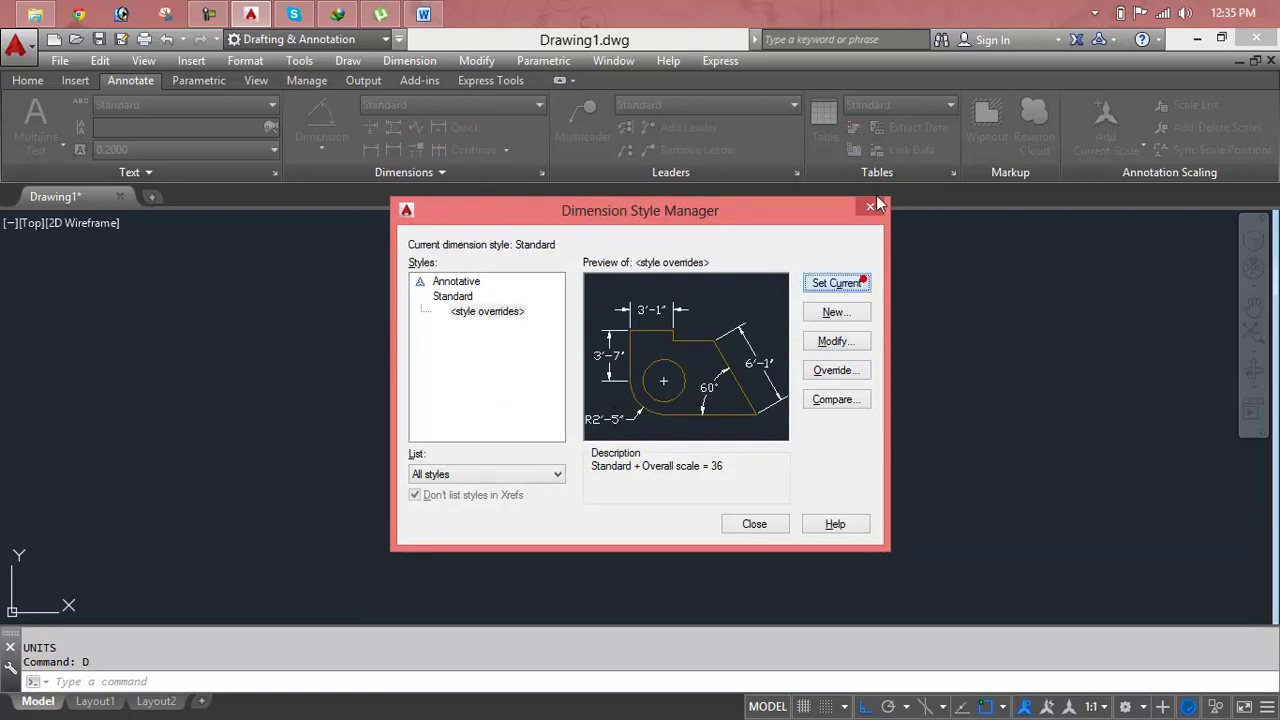
click(869, 206)
key(Escape)
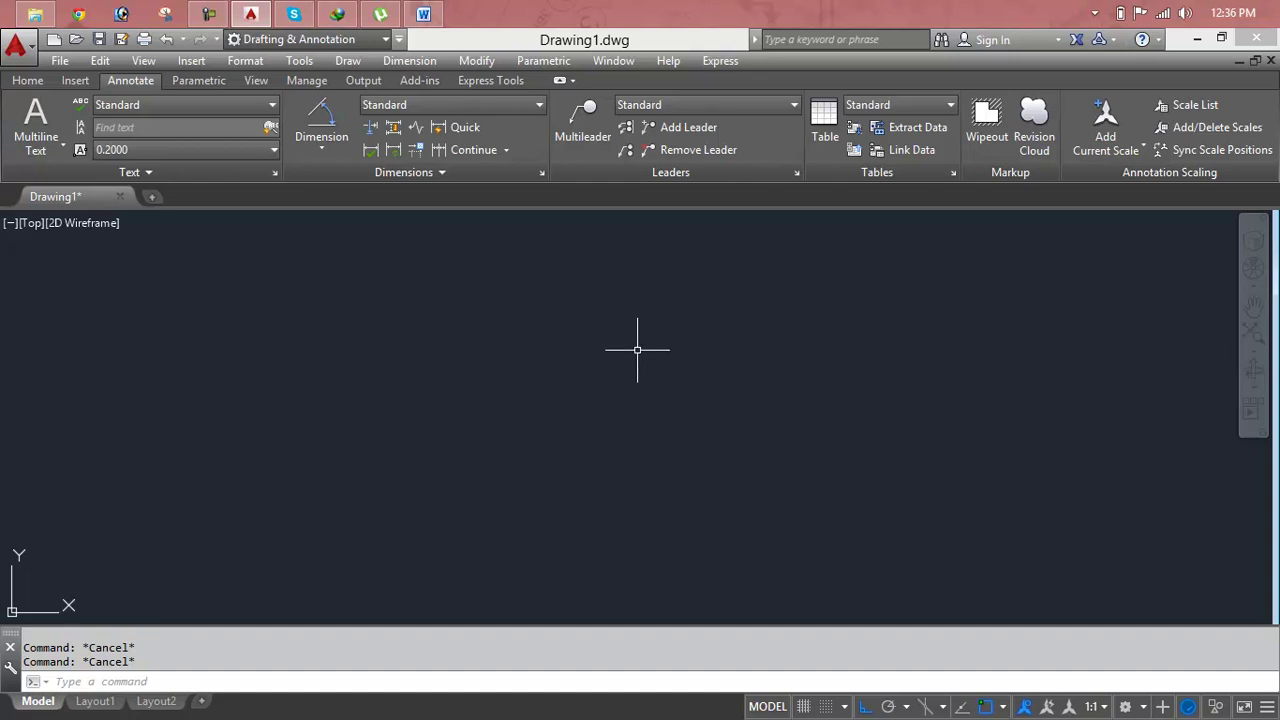
Step: Draw a 10' horizontal line
text(l)
key(Return)
click(405, 302)
text(10')
key(Return)
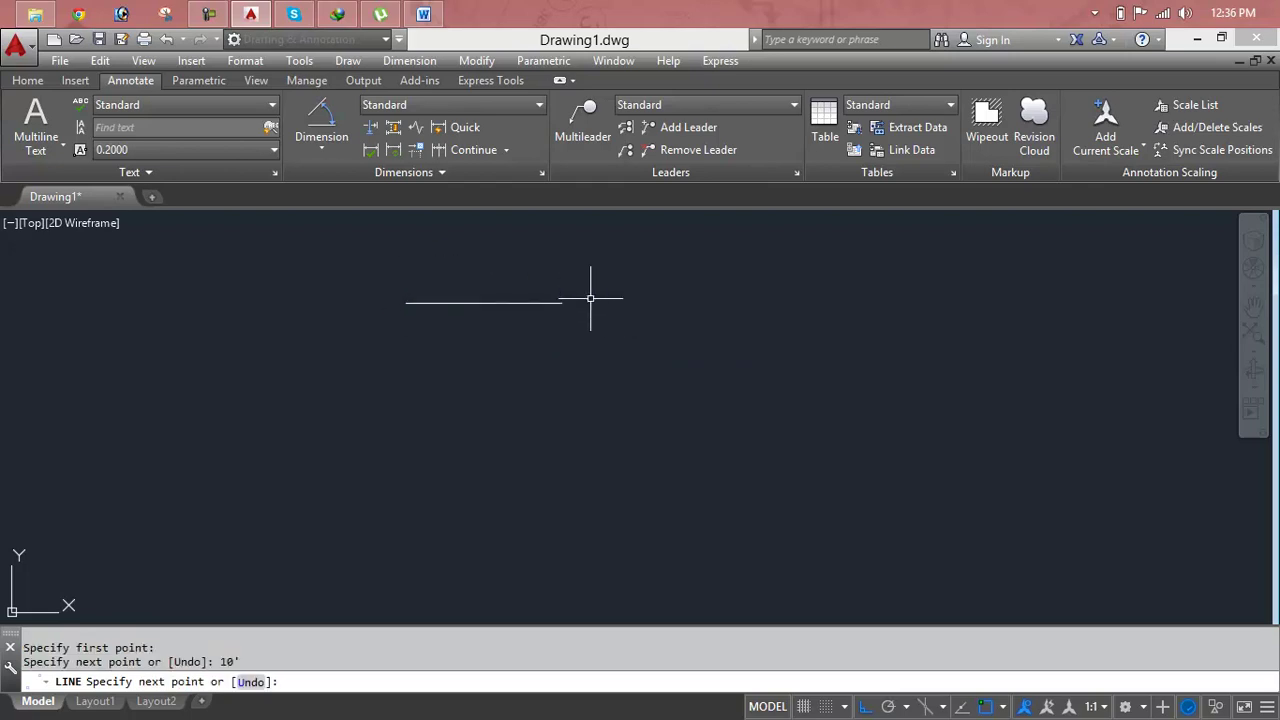
key(Return)
Step: Draw a separate 10-unit vertical line below its right end and zoom in on both lines
text(l)
key(Return)
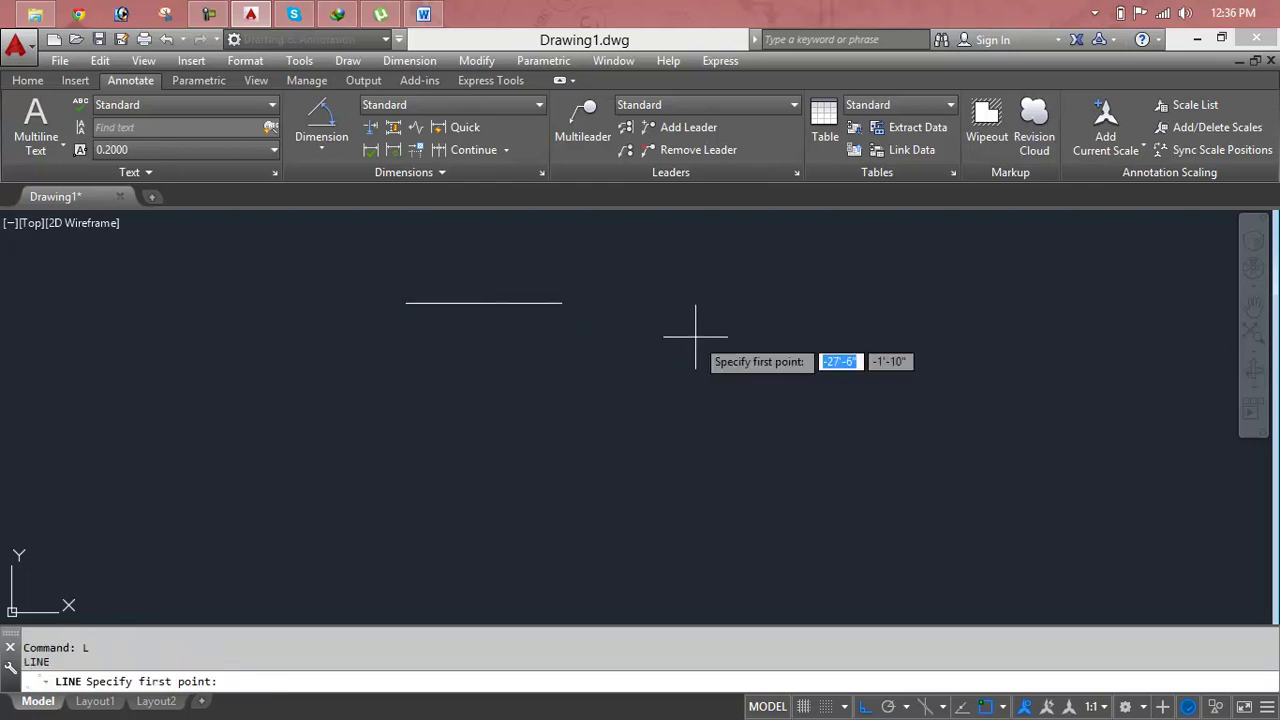
click(563, 328)
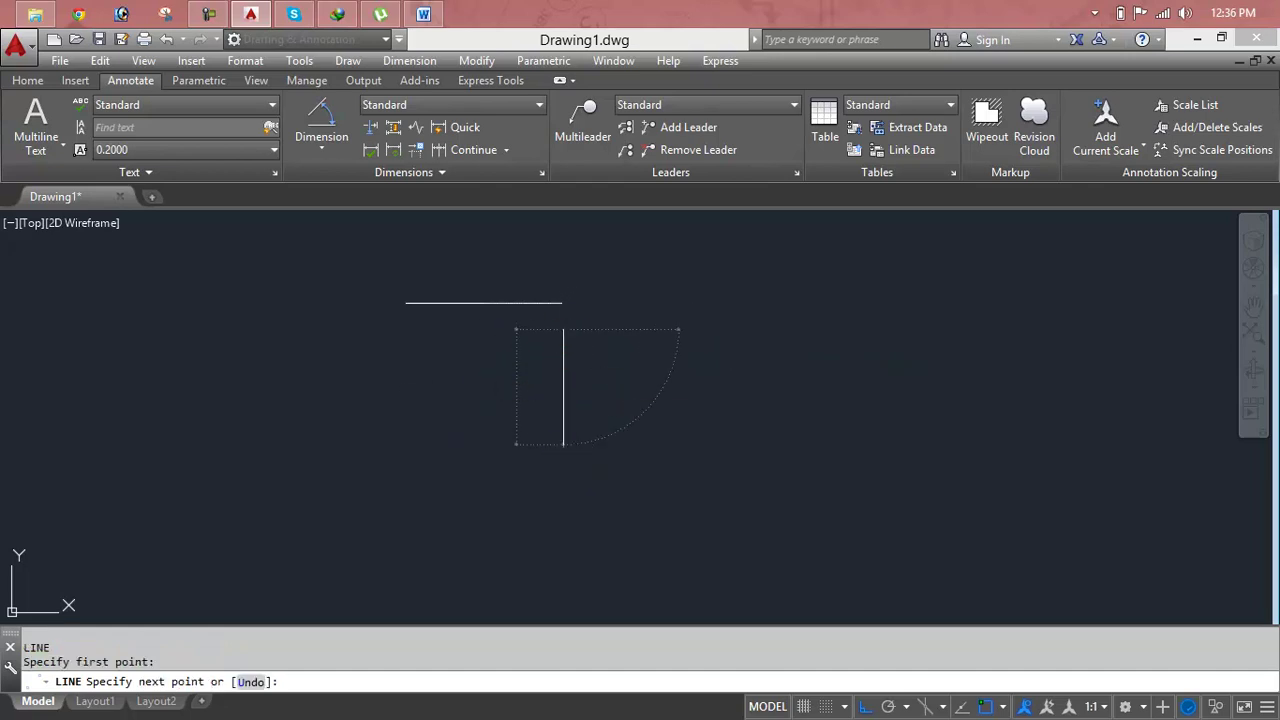
text(10)
key(Return)
key(Escape)
key(Escape)
scroll(601, 405, up, 2)
scroll(706, 334, up, 2)
middle_drag(706, 334, 652, 370)
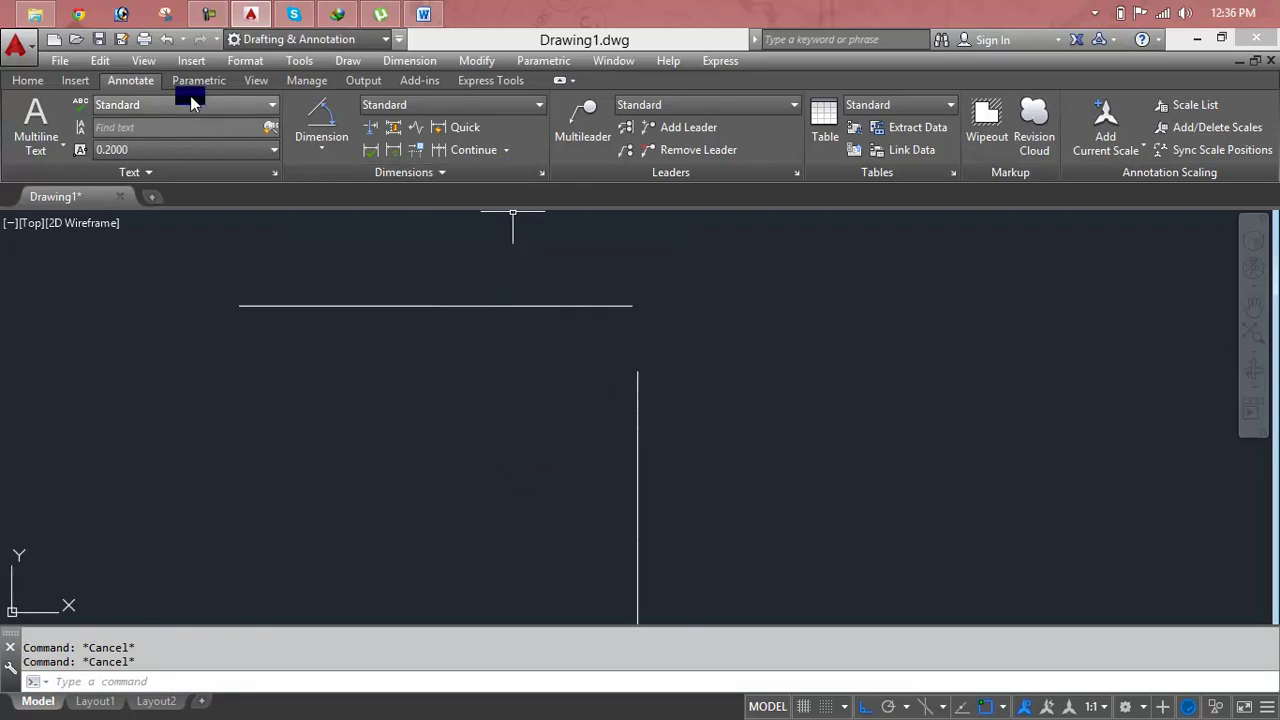
Step: Show the Home tab tools, start Fillet from the Modify panel, browse the Modify menu, then cancel
click(36, 82)
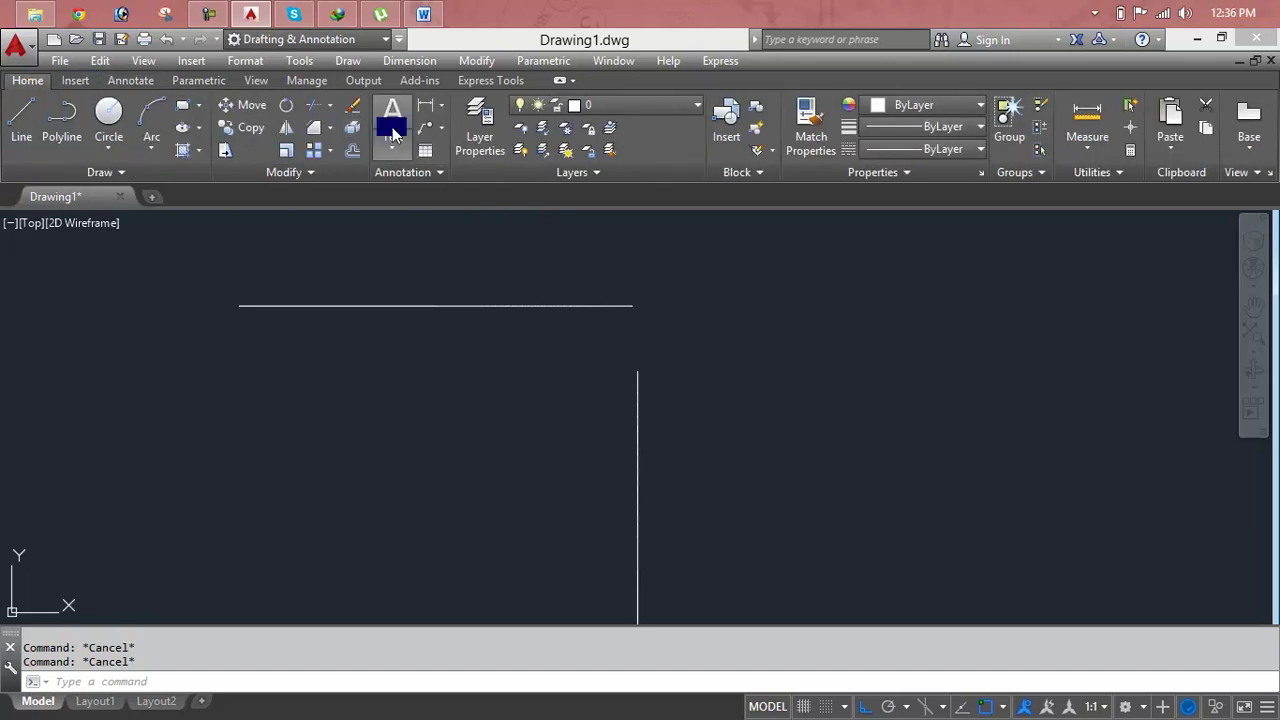
click(330, 129)
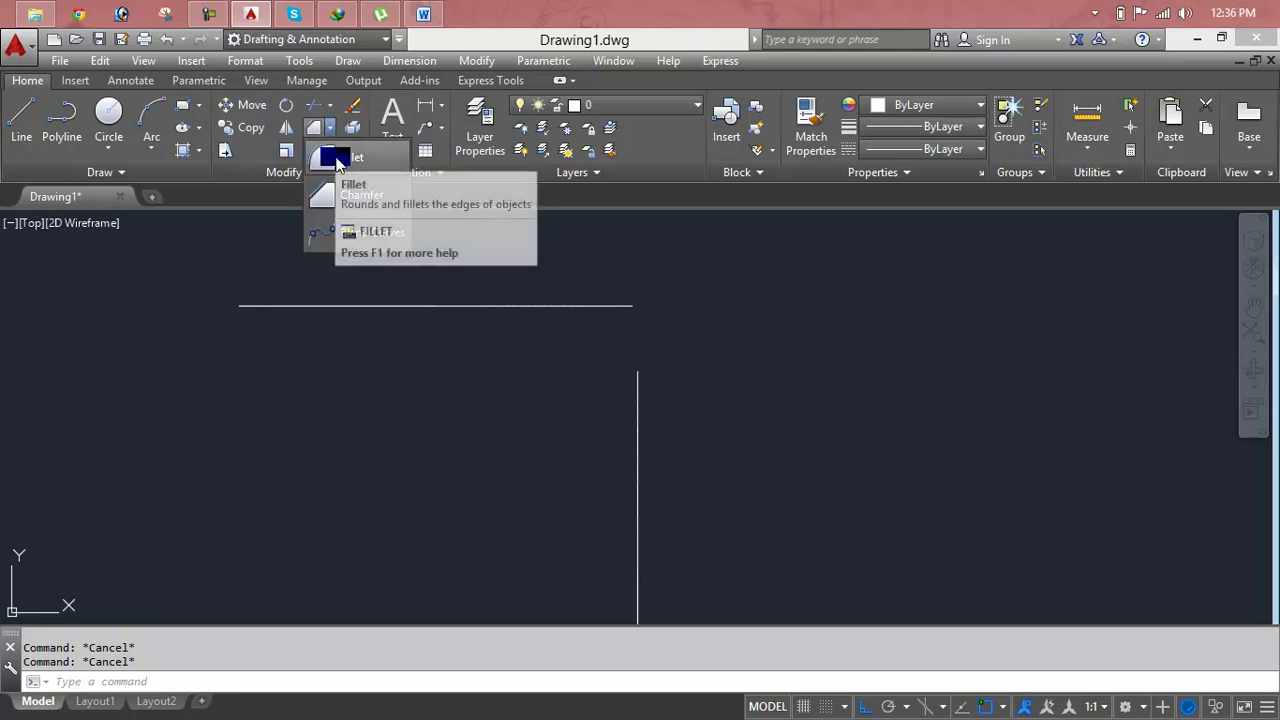
click(335, 155)
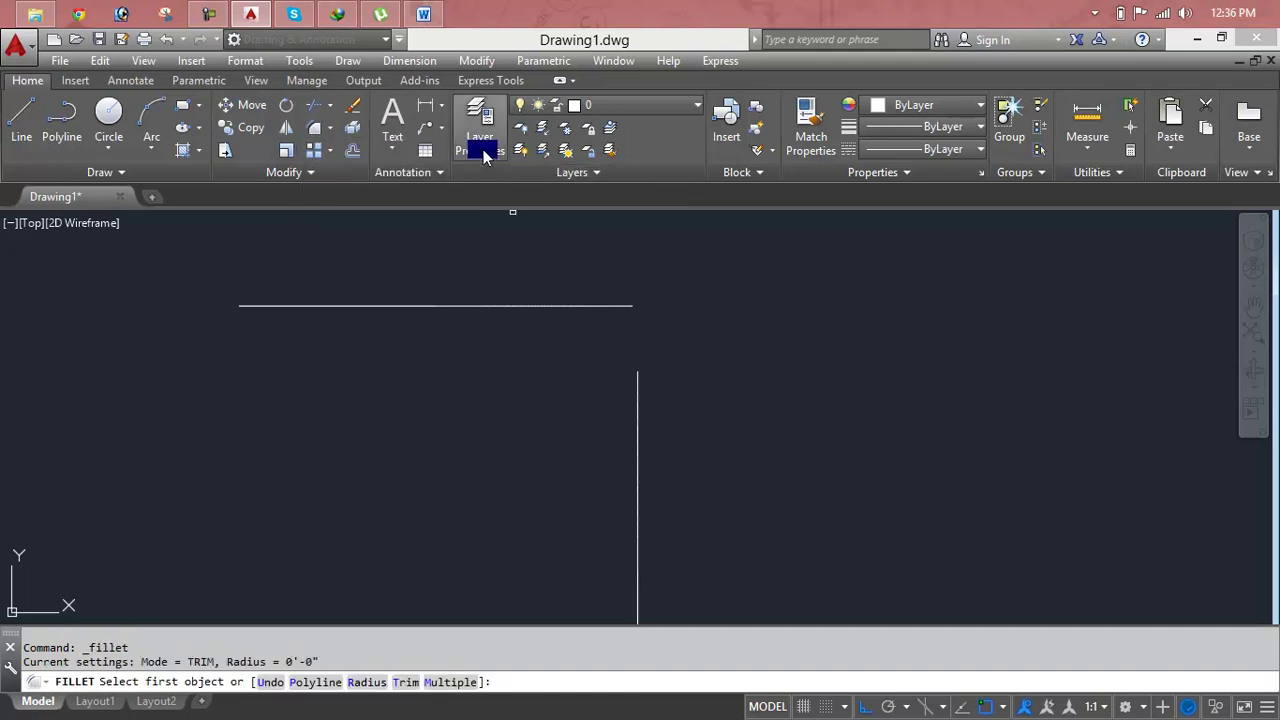
click(477, 61)
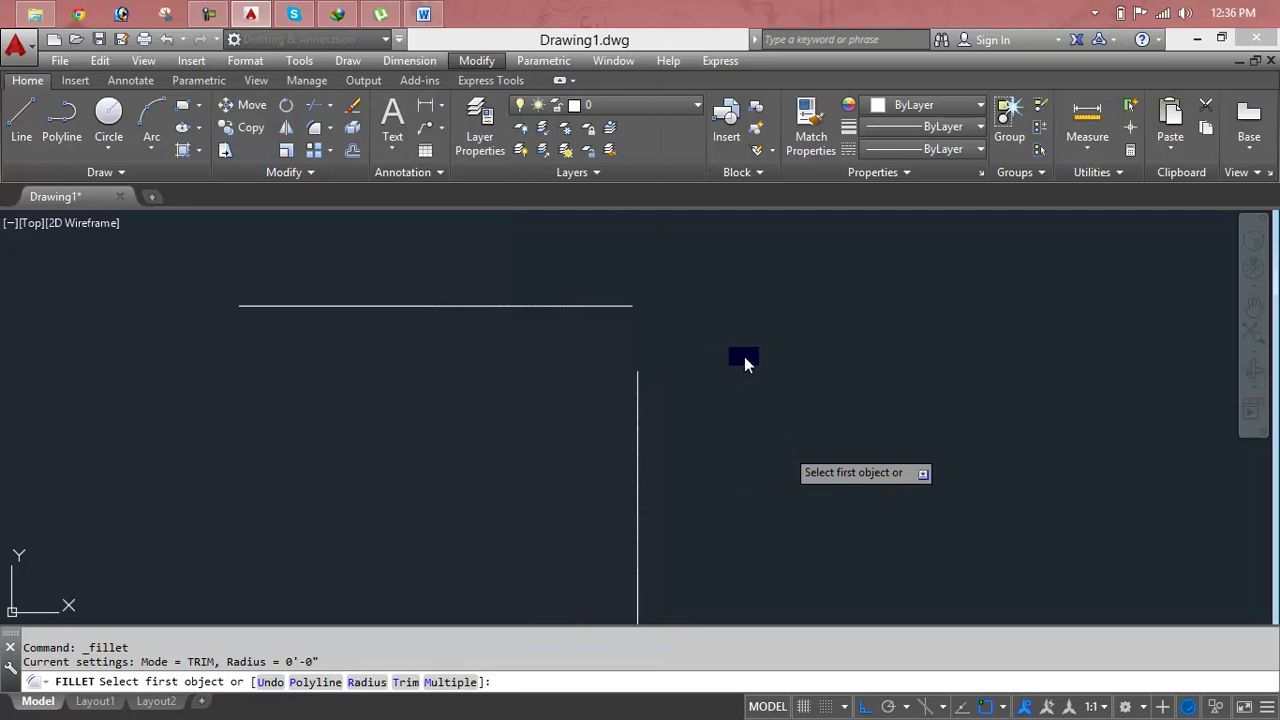
key(Escape)
key(Escape)
key(Escape)
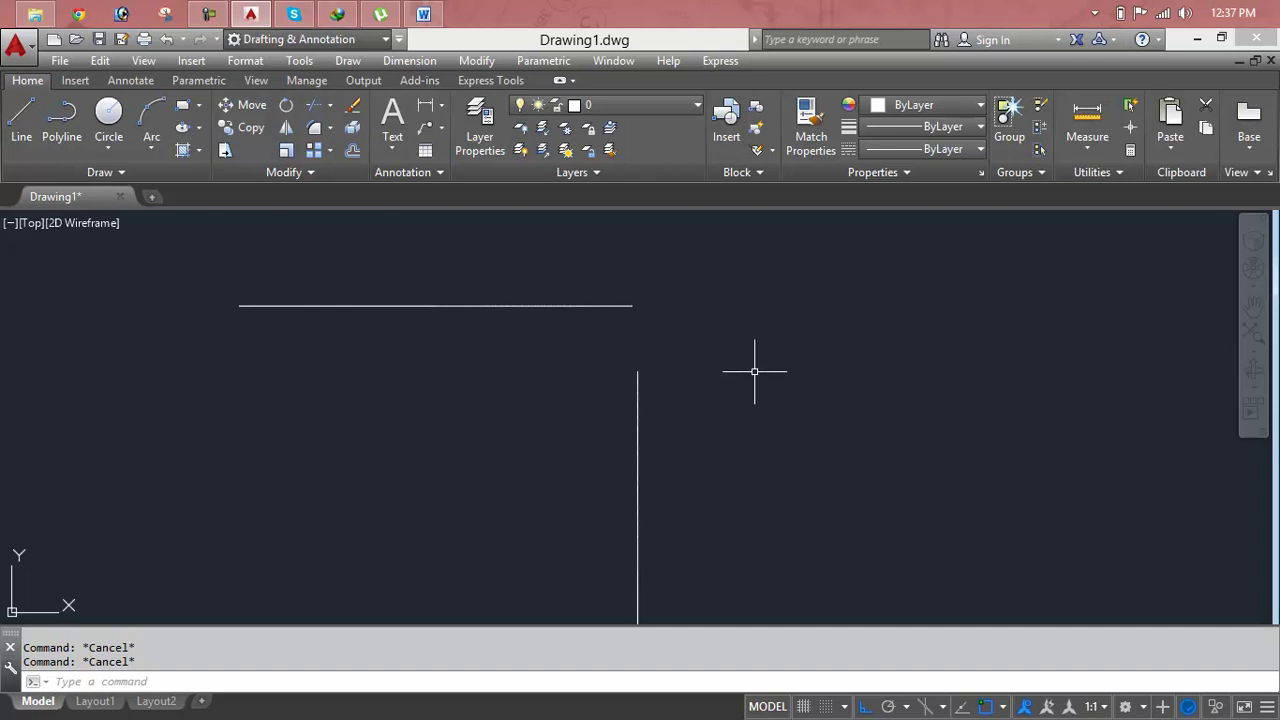
Step: Fillet the horizontal and vertical lines at radius 0 to close the gap into a sharp corner
text(f)
key(Return)
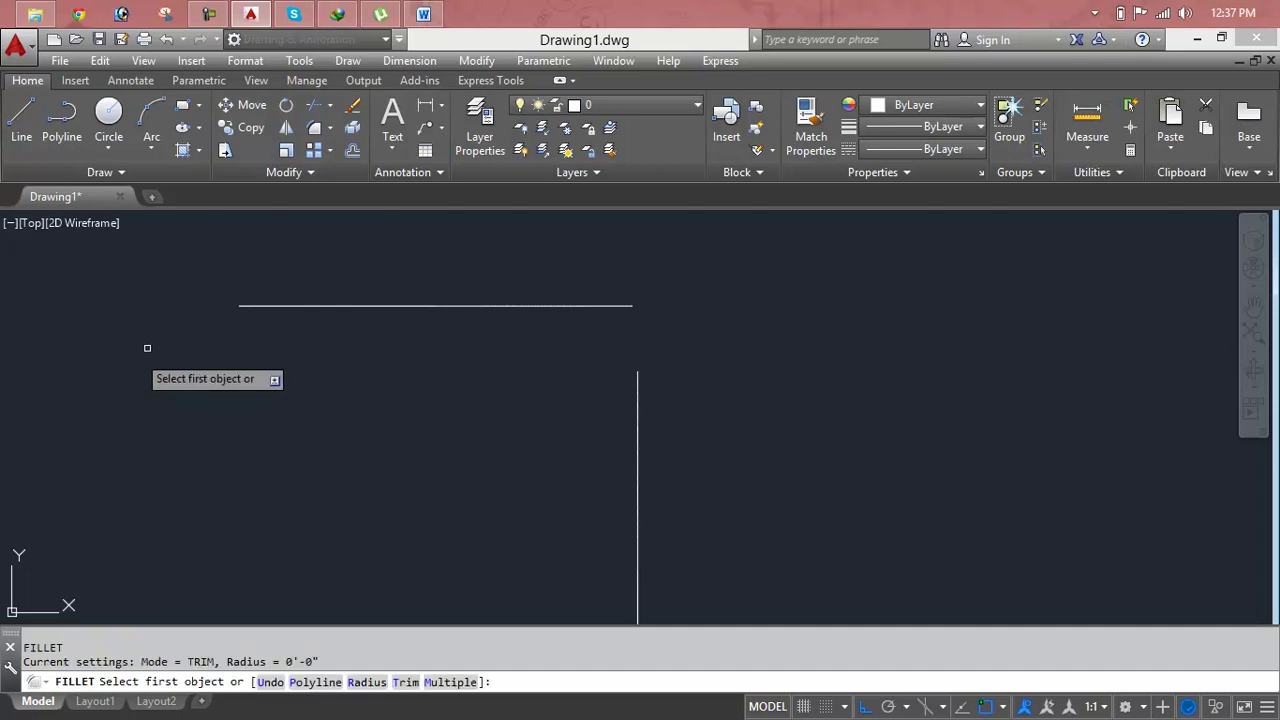
click(472, 305)
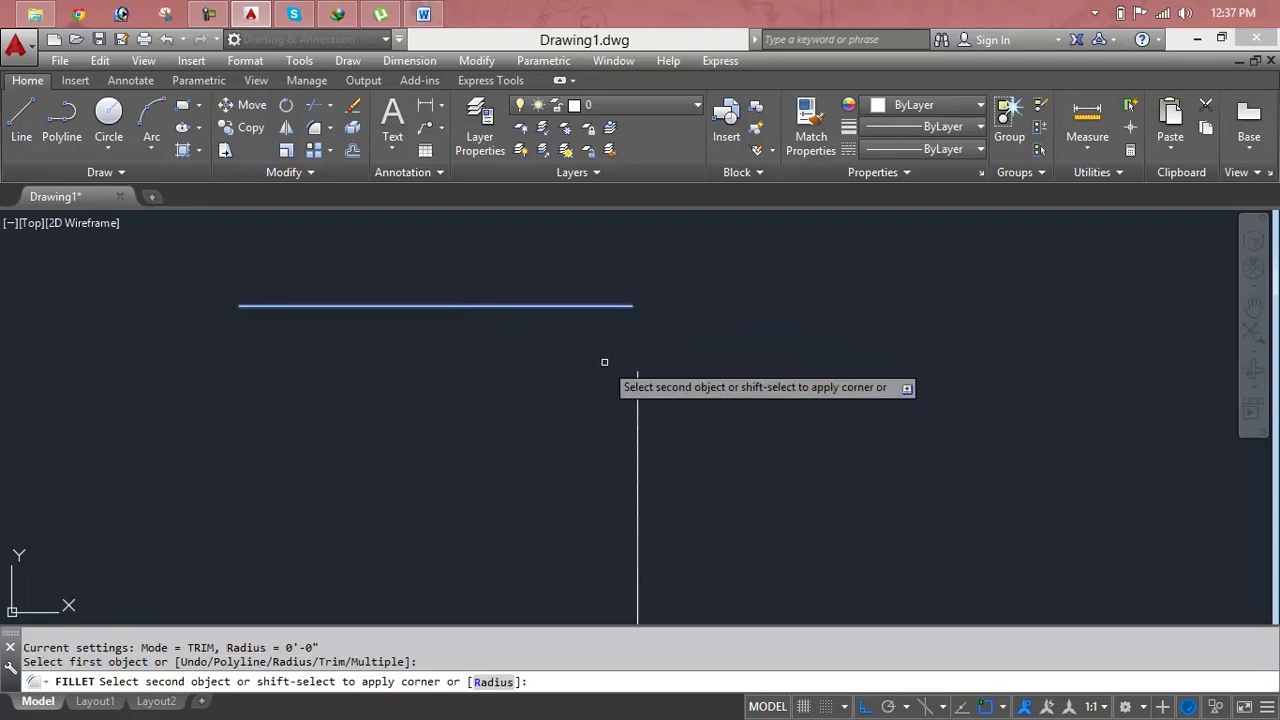
click(639, 406)
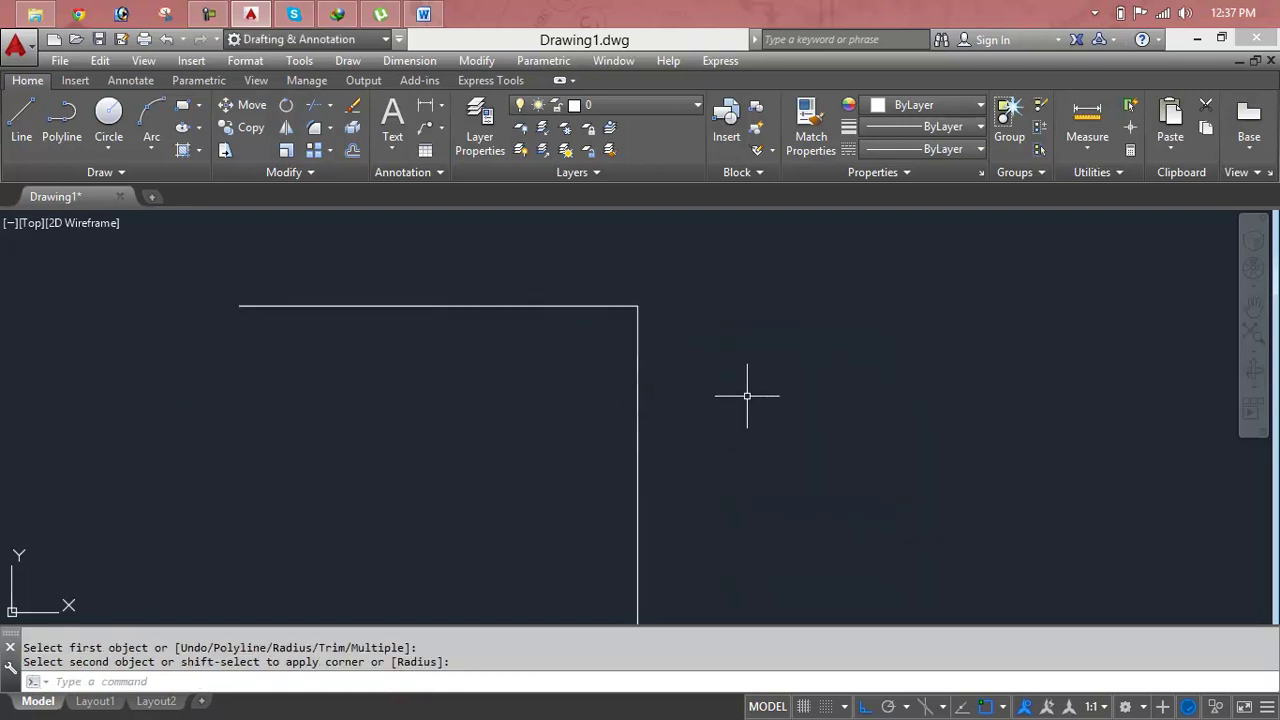
key(Escape)
key(Escape)
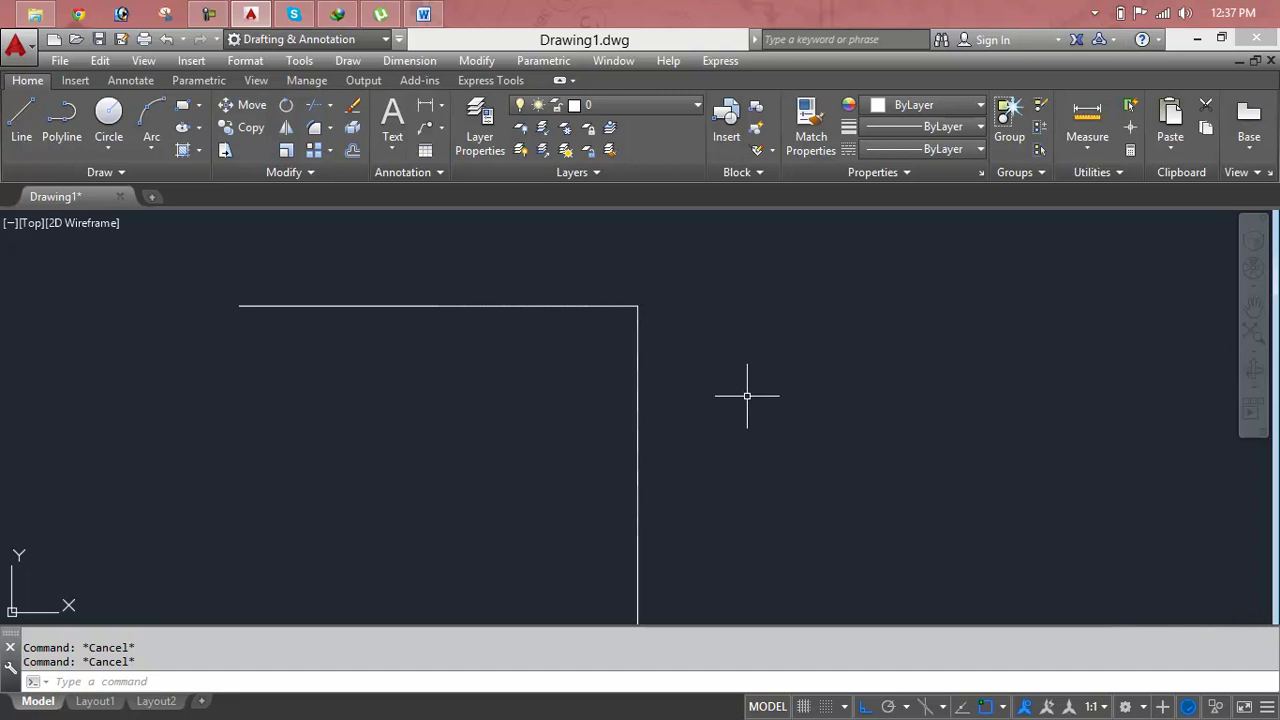
Step: Undo the sharp corner and refillet the two lines with a radius of 45
key(ctrl+z)
text(f)
key(Return)
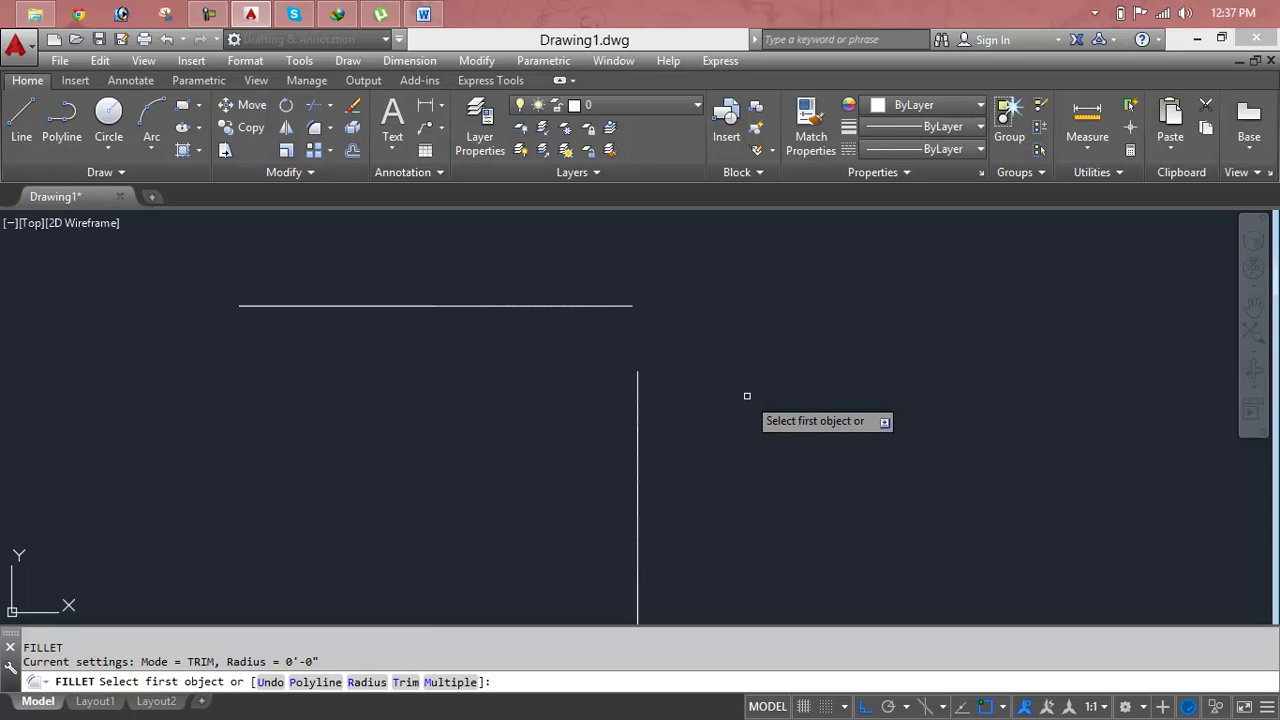
text(r)
key(Return)
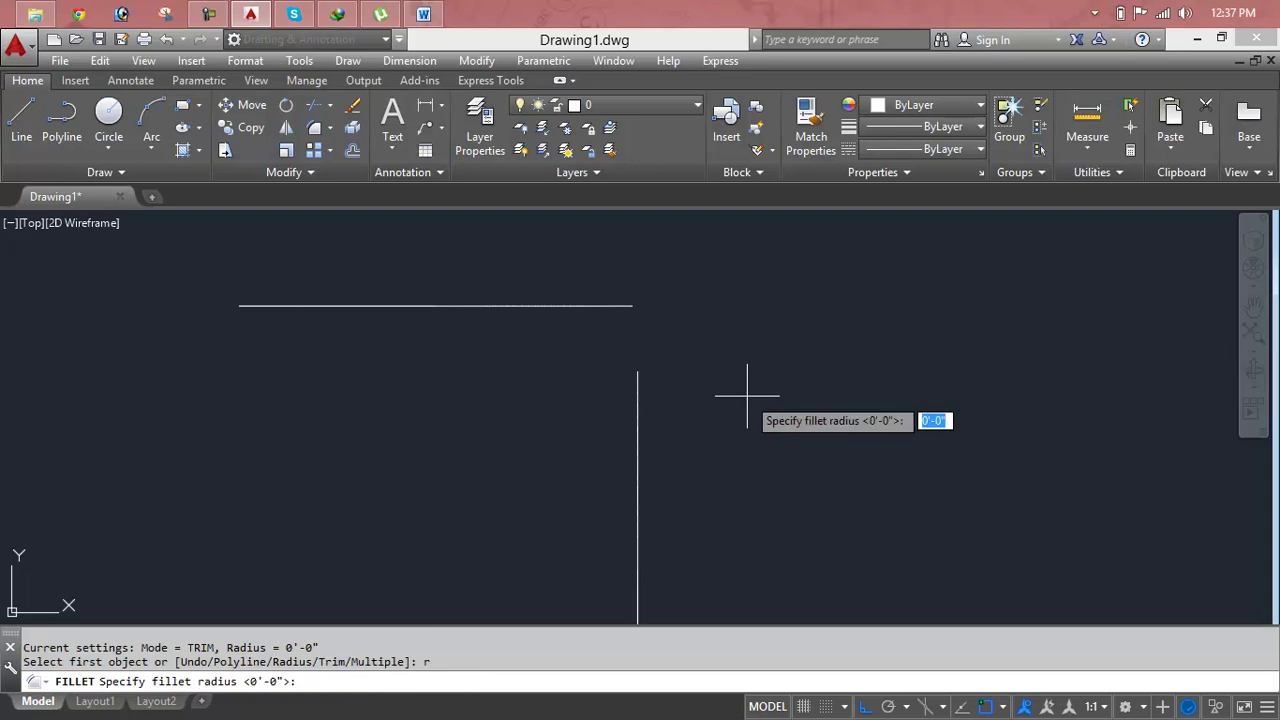
text(45)
key(Return)
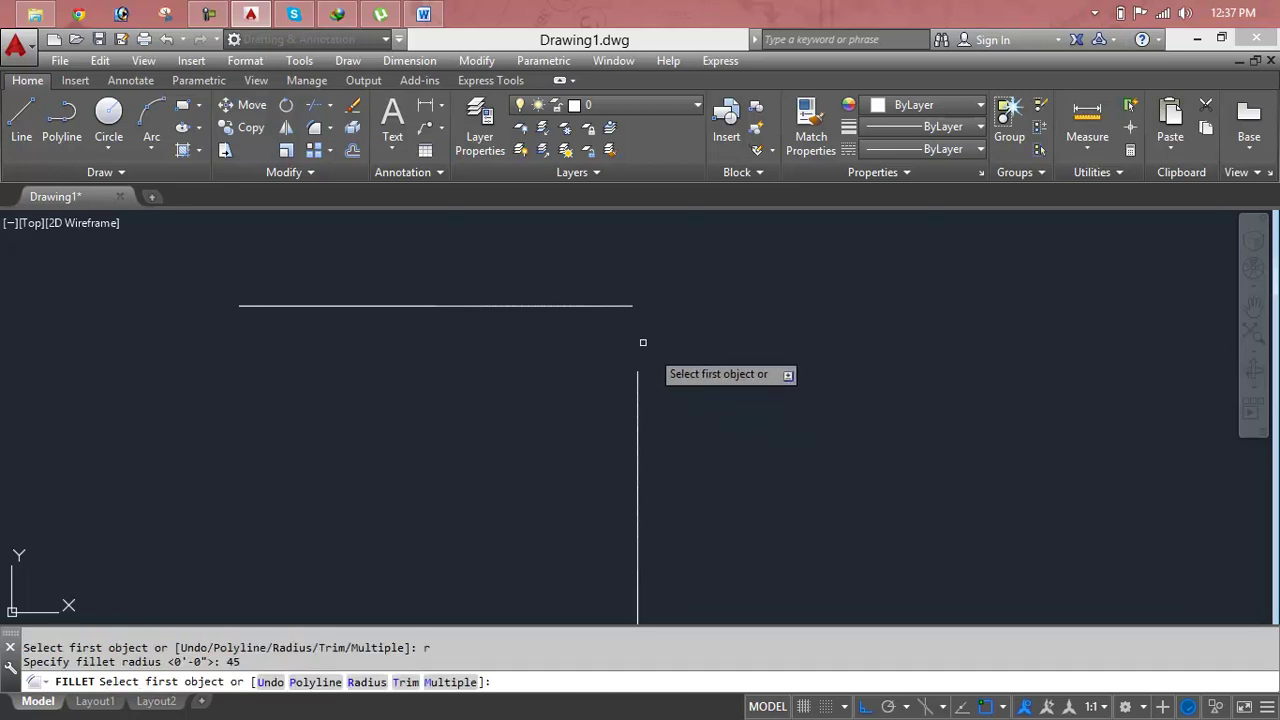
click(585, 304)
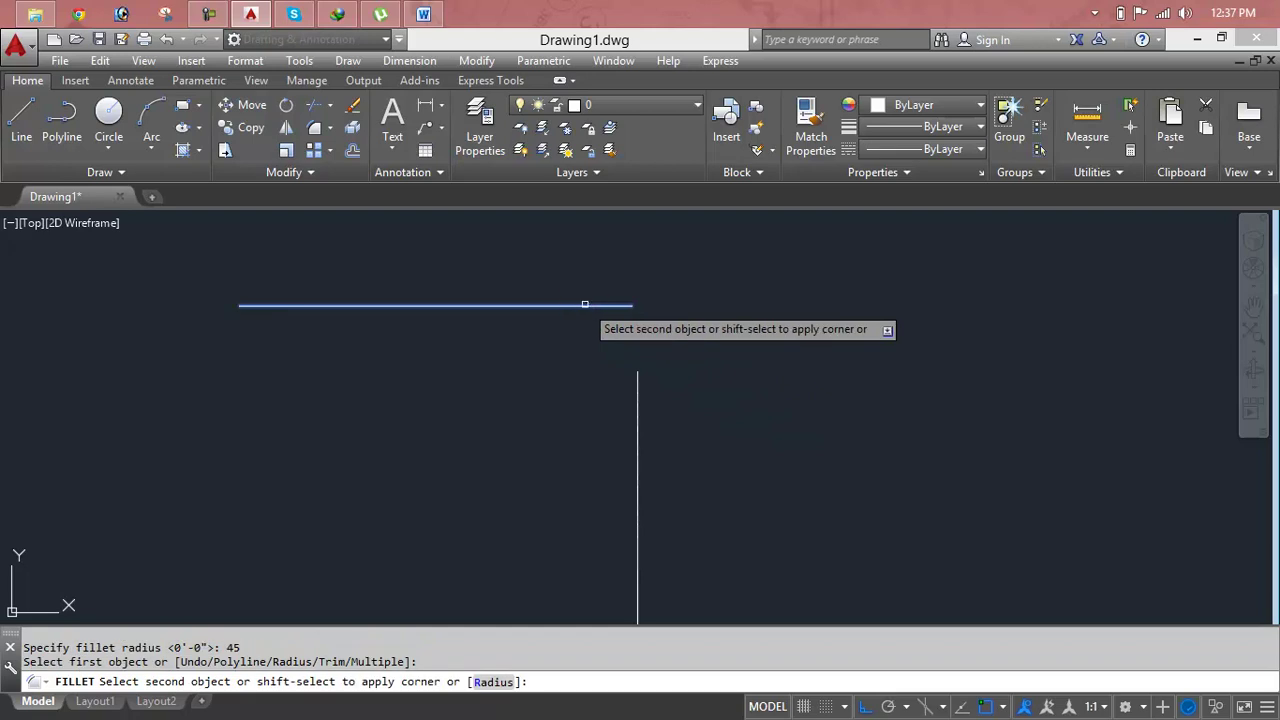
click(641, 398)
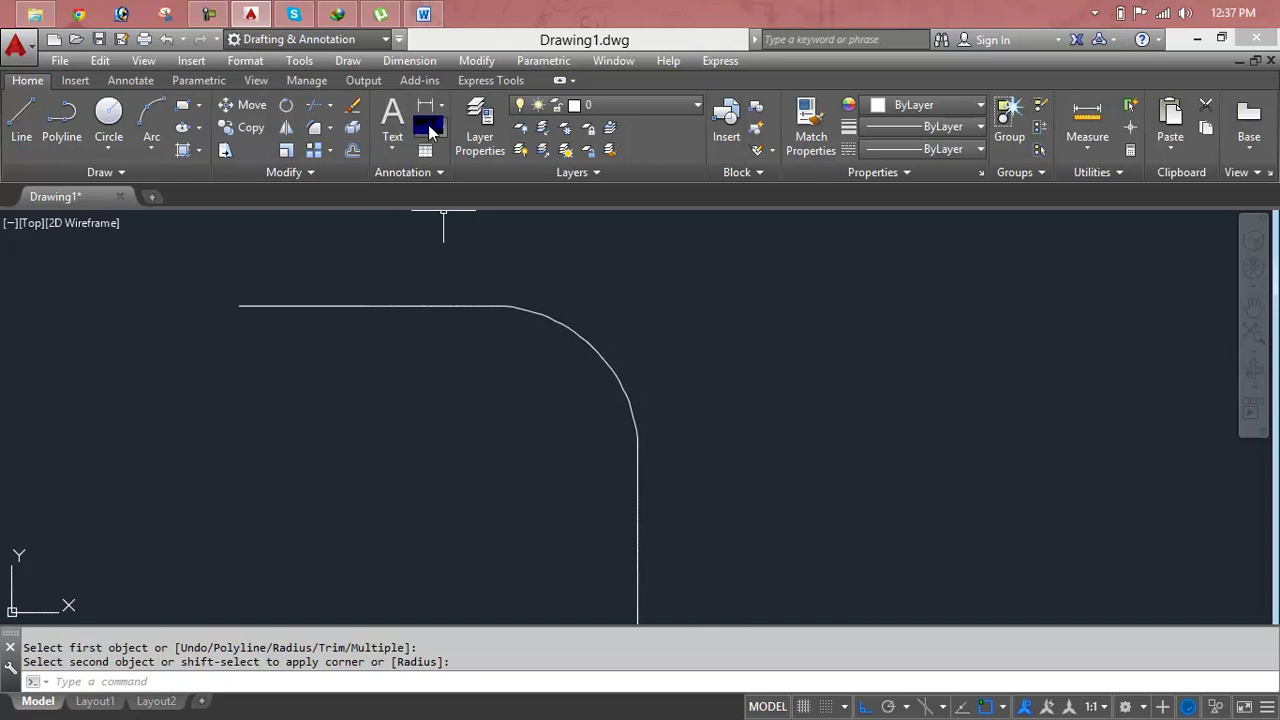
click(443, 110)
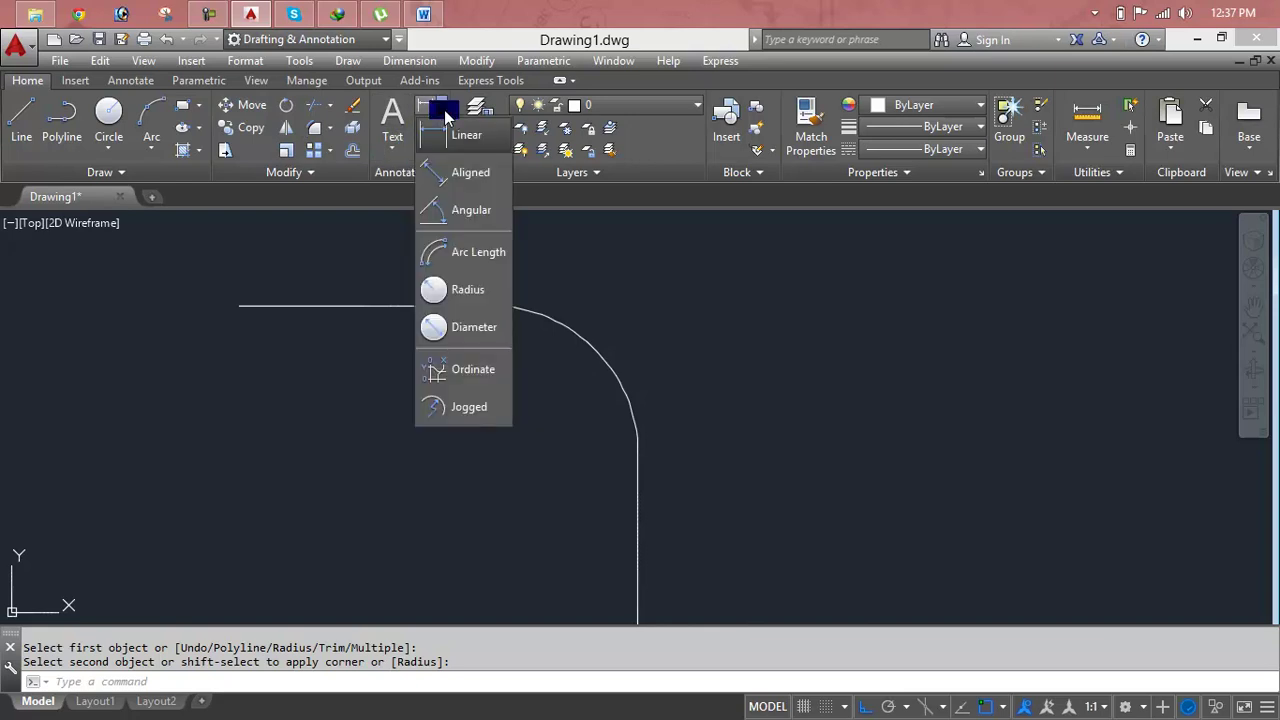
click(452, 289)
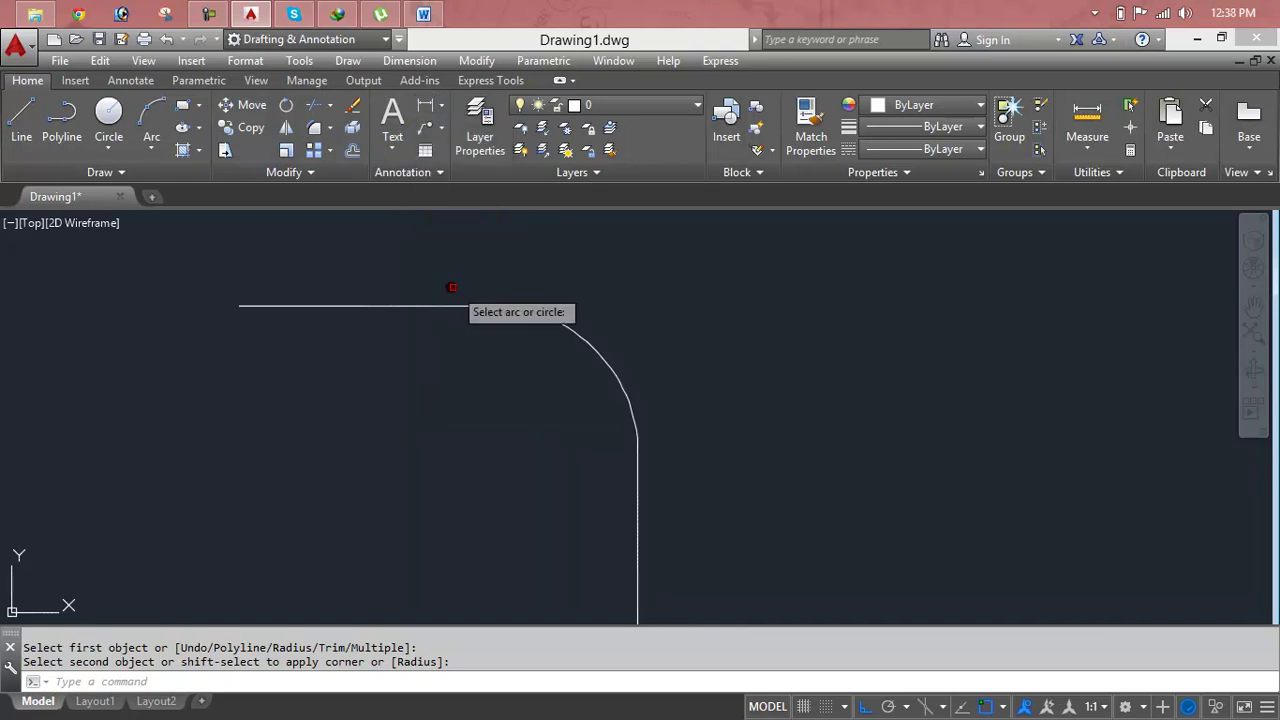
click(564, 325)
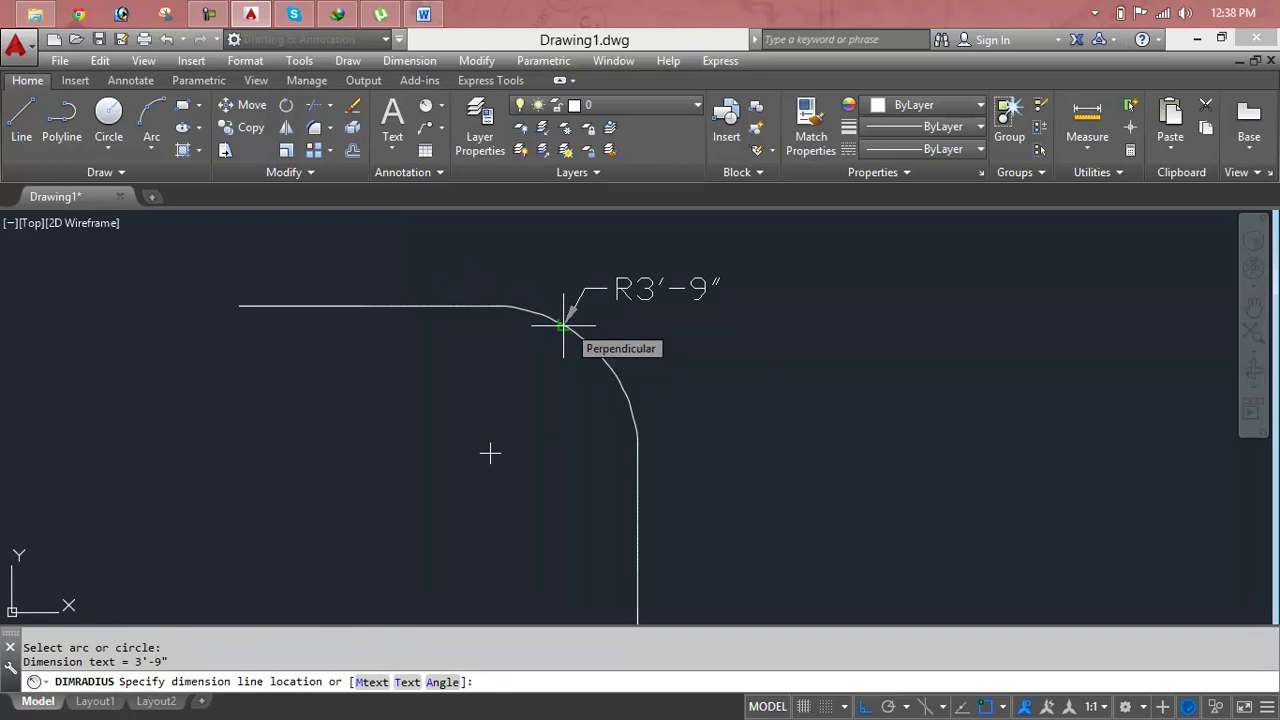
click(564, 325)
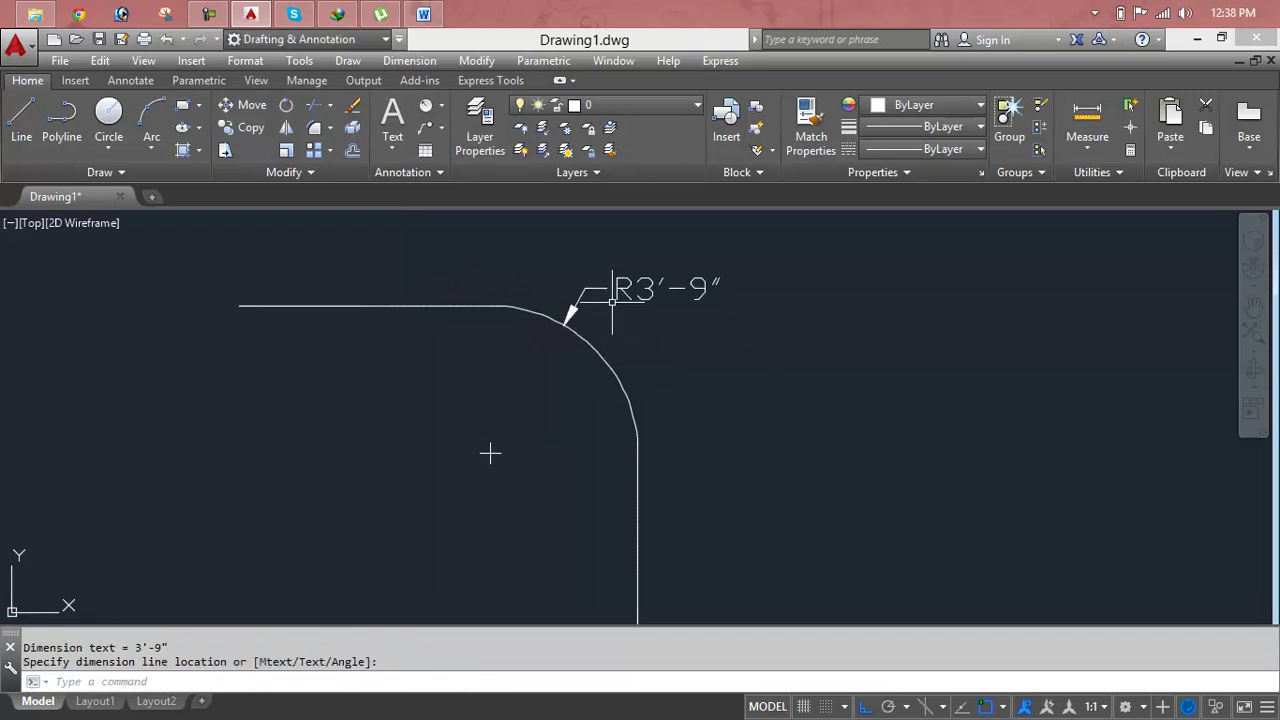
click(604, 290)
click(606, 290)
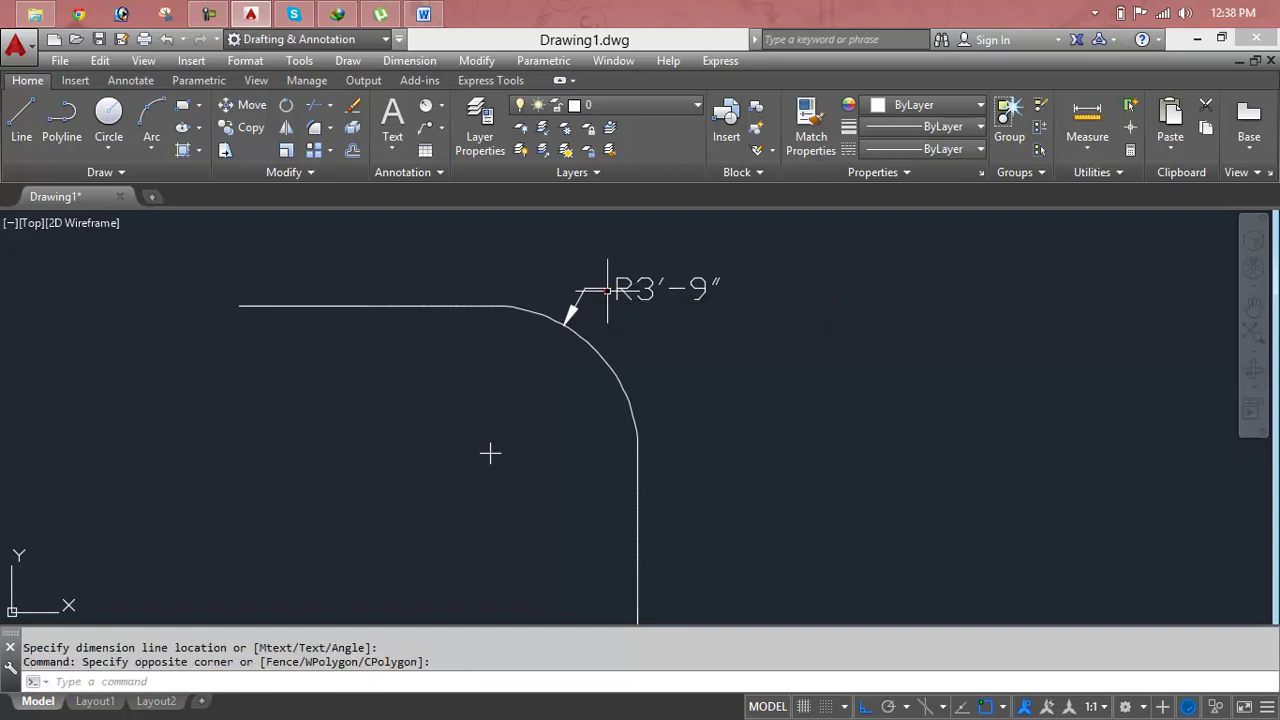
key(Escape)
click(607, 290)
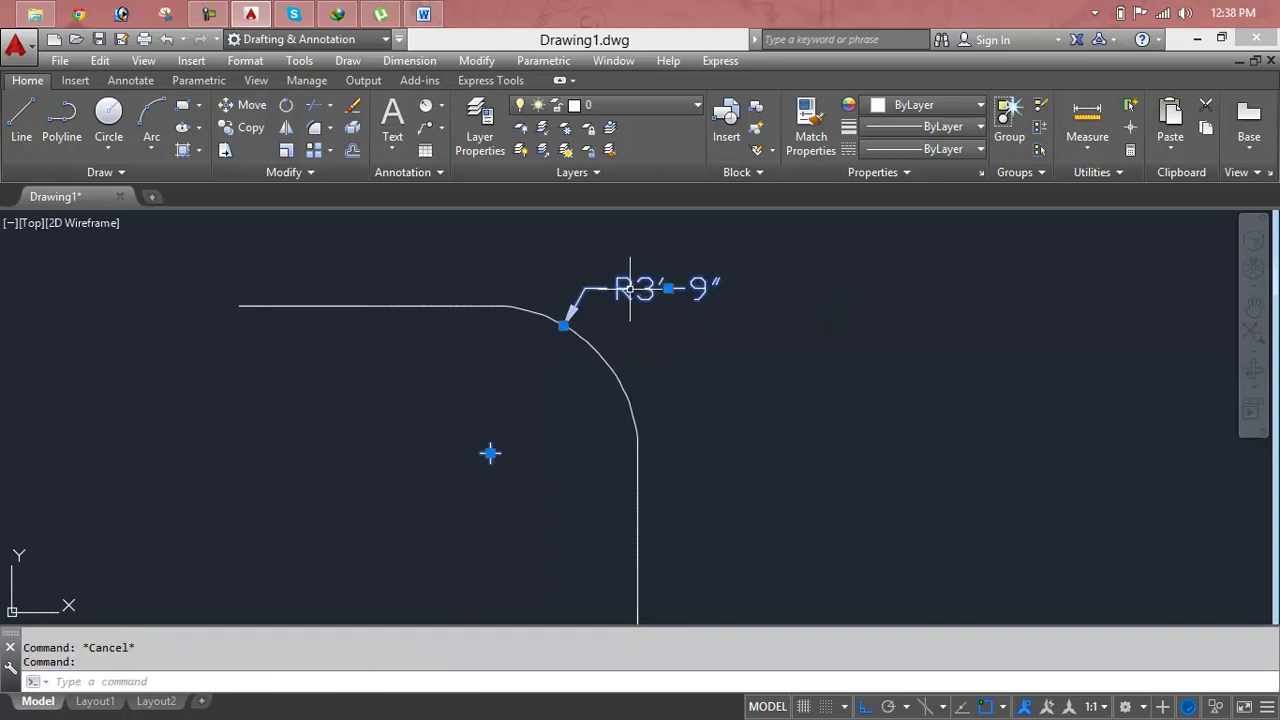
key(Delete)
key(Escape)
key(Escape)
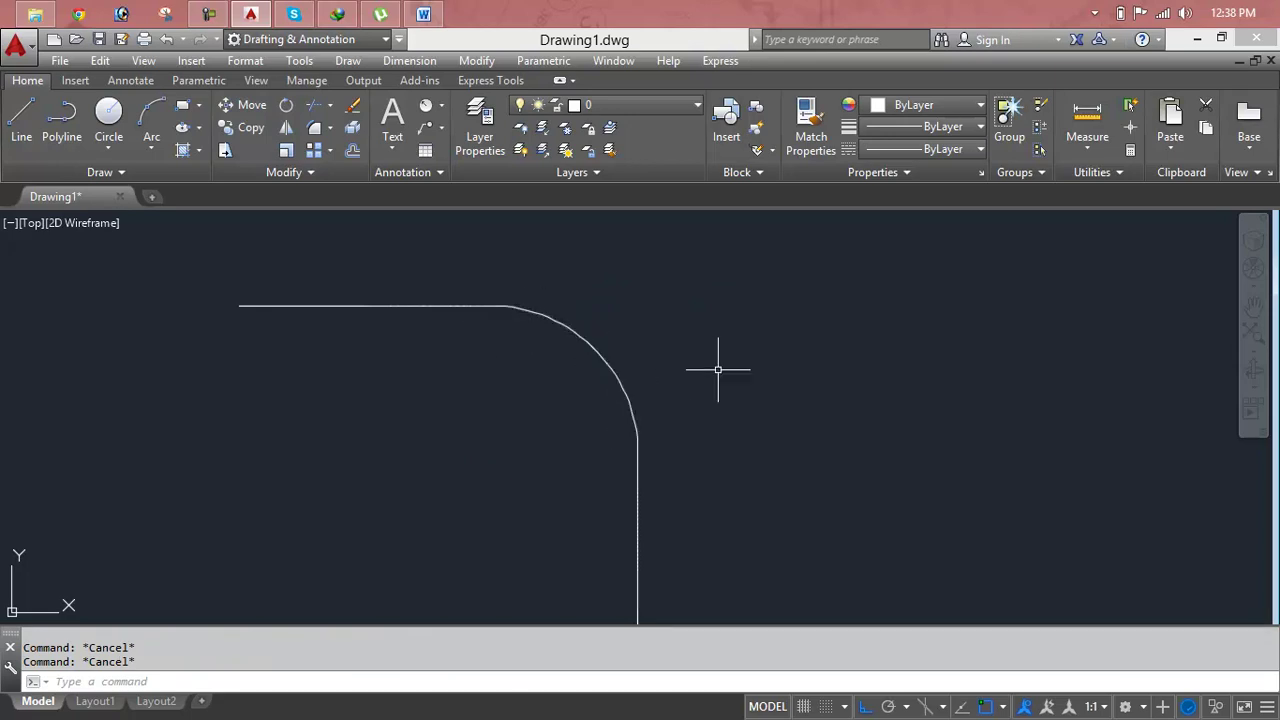
Step: Right of the fillet, draw a 10' horizontal line with a 10' line running down from its end
scroll(717, 370, down, 4)
middle_drag(723, 366, 669, 337)
middle_drag(677, 380, 590, 362)
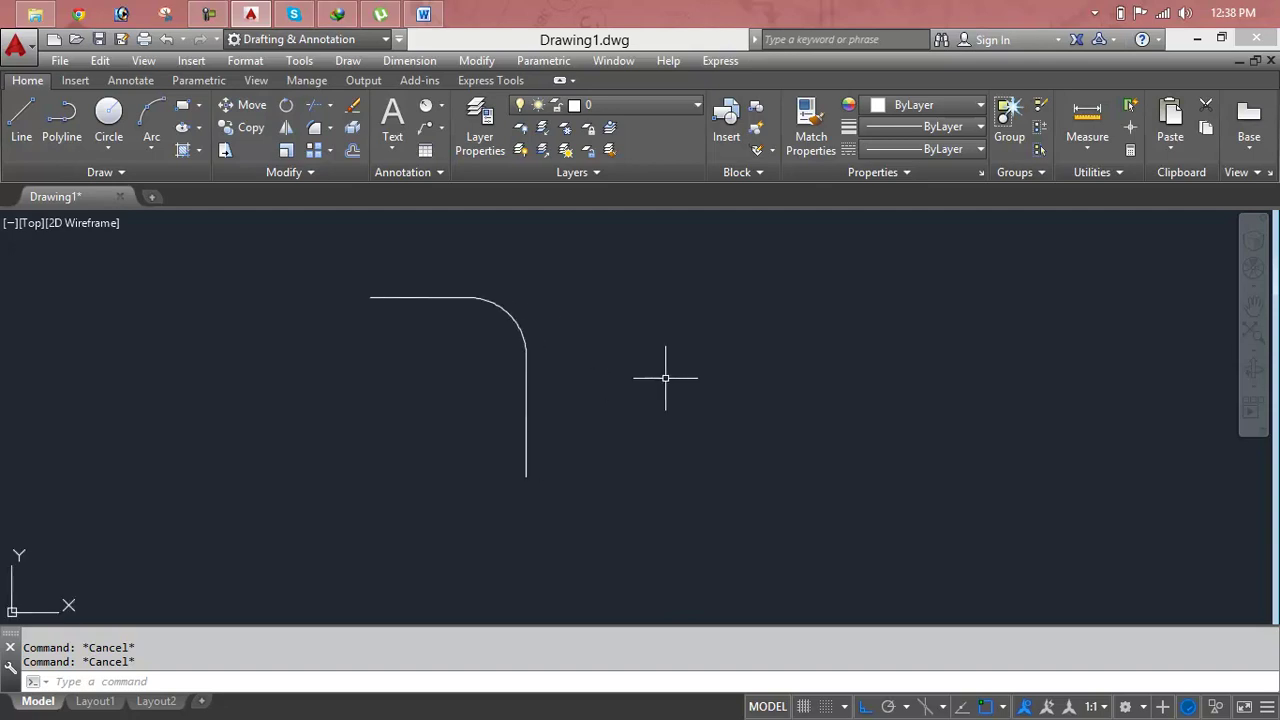
text(l)
key(Return)
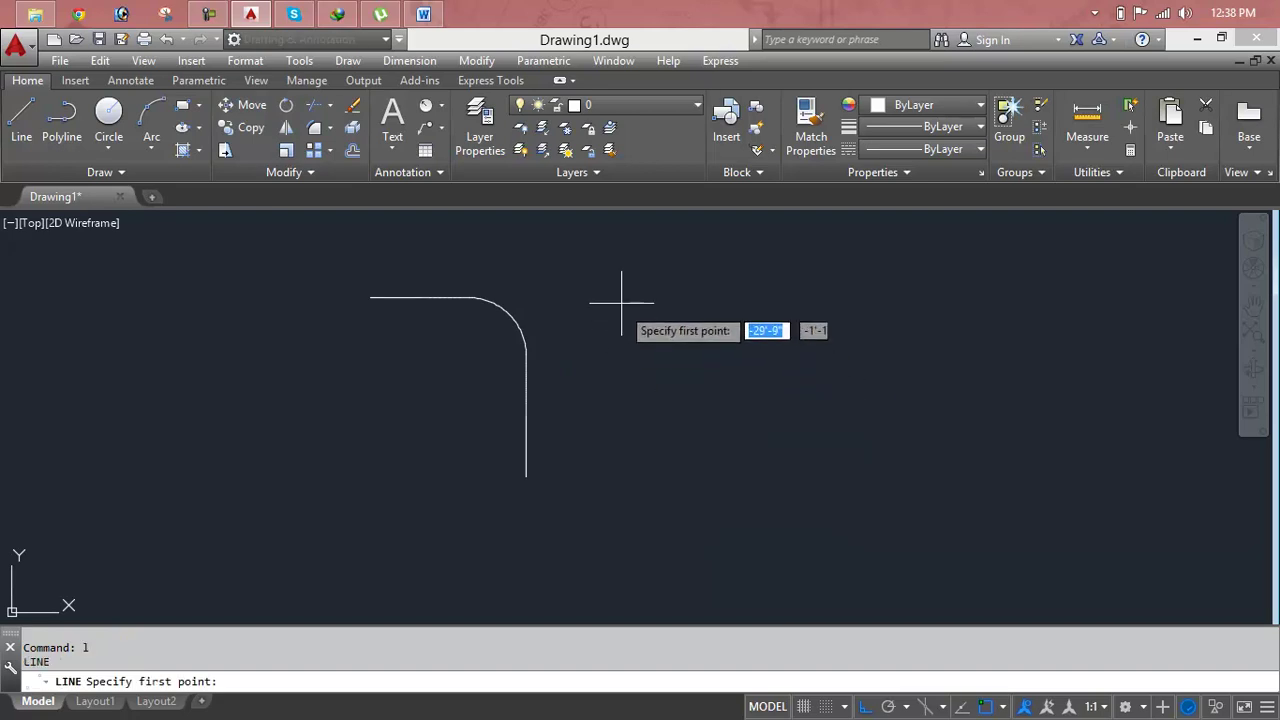
click(621, 300)
text(10')
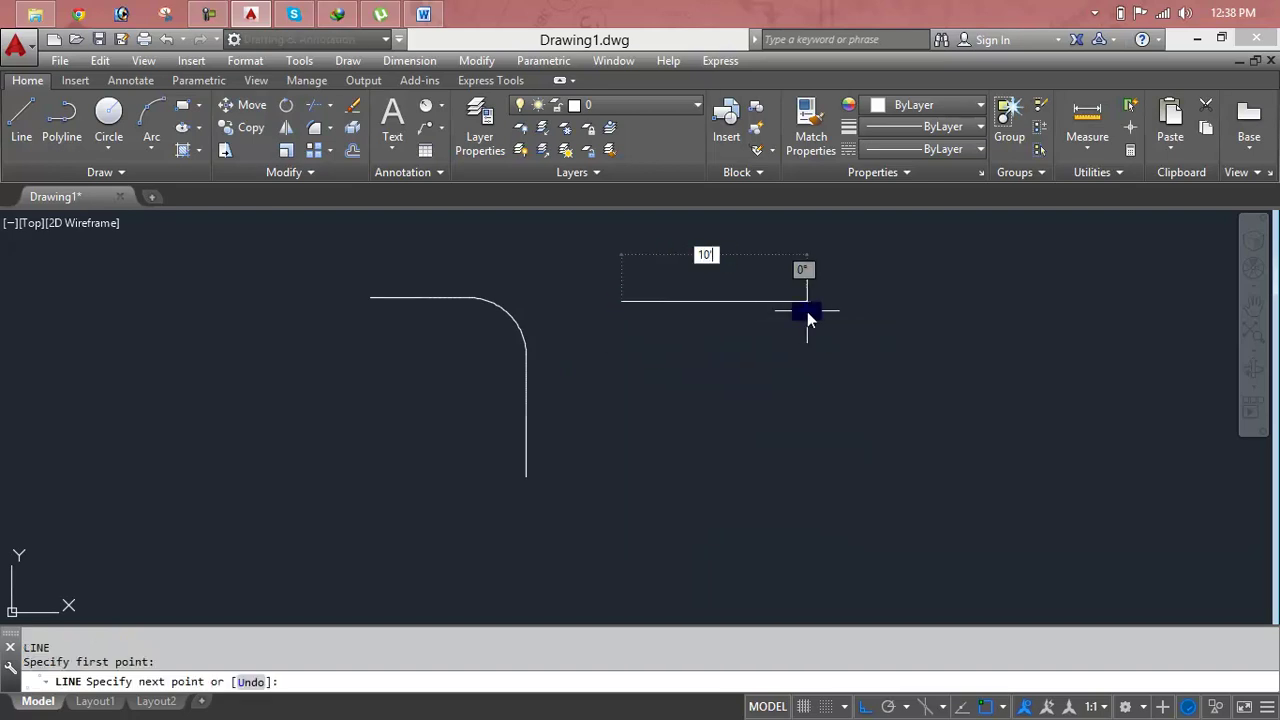
key(Return)
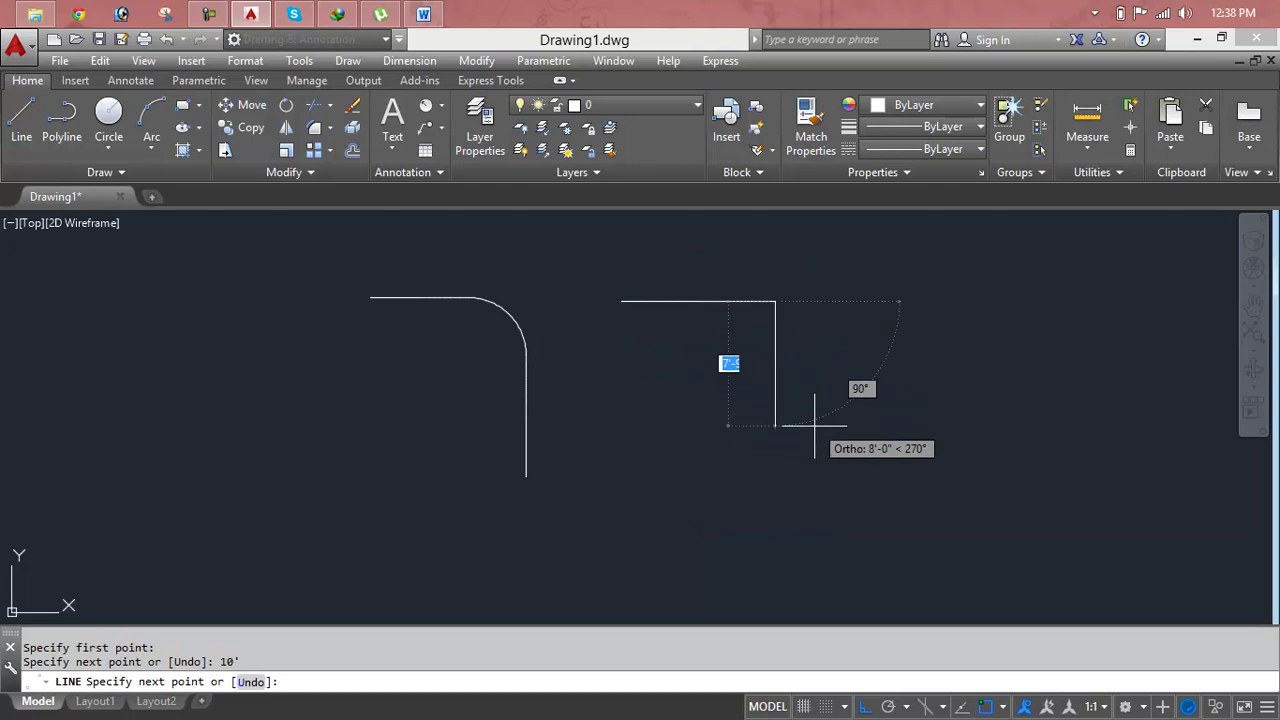
text(10')
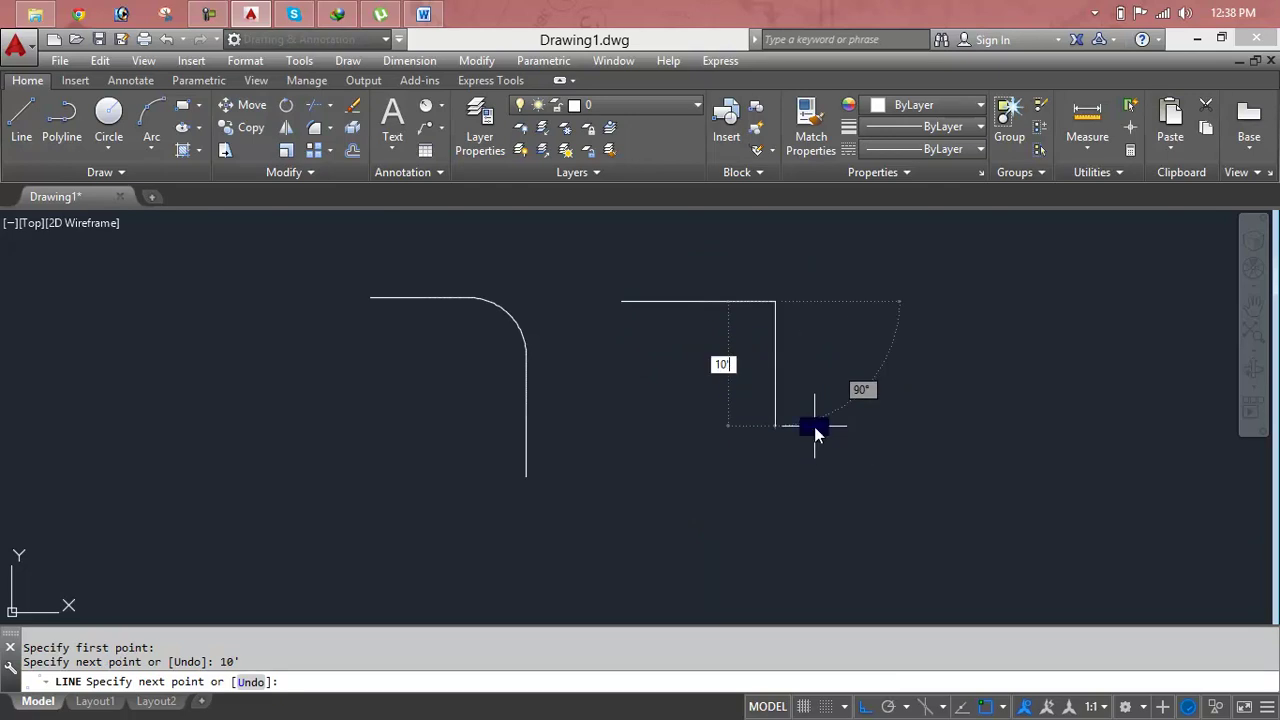
key(Return)
key(Escape)
key(Escape)
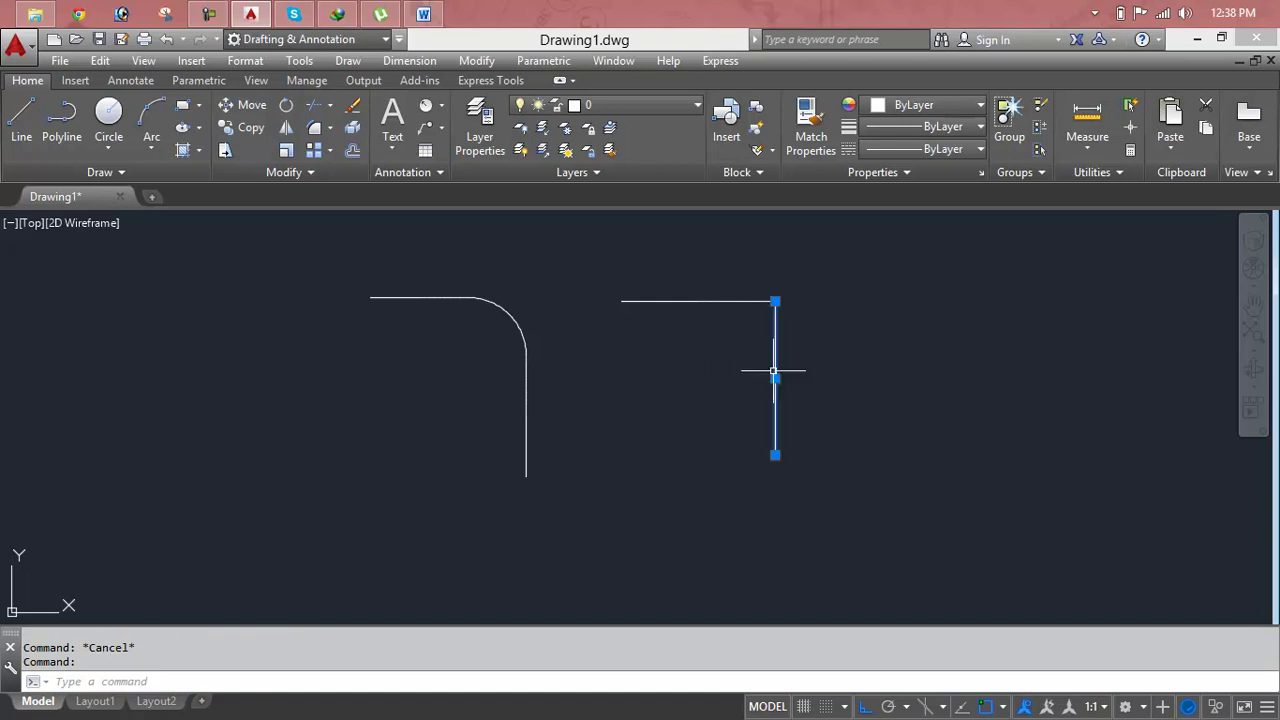
Step: With Ortho off, move the vertical line slightly right and down, leaving a gap at the corner
click(775, 378)
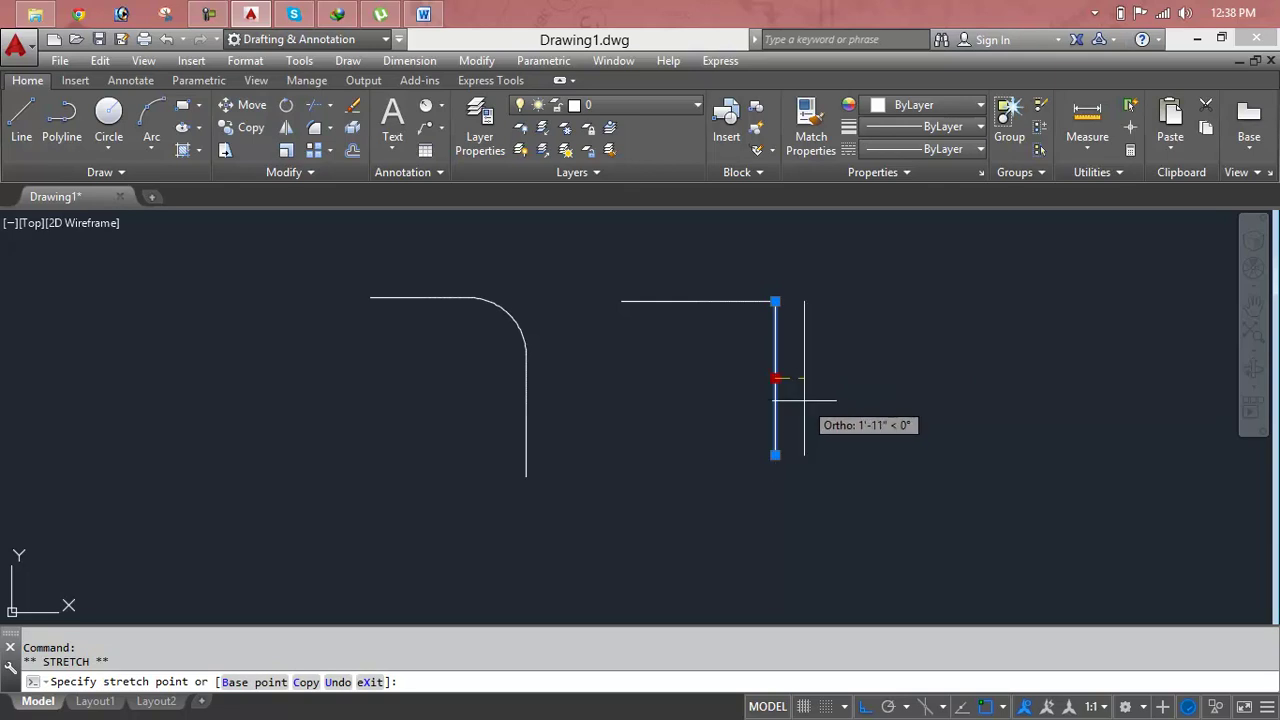
key(F8)
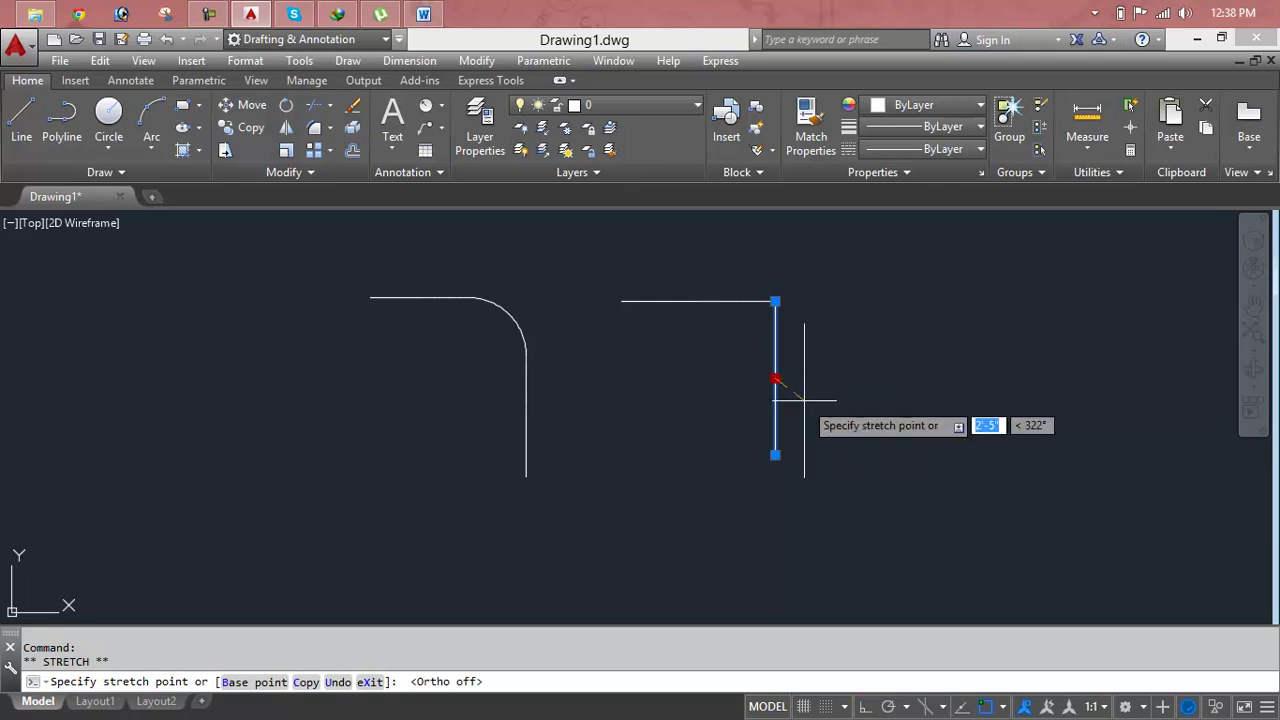
click(804, 399)
key(Escape)
key(Escape)
Step: Chamfer the horizontal and vertical lines with both chamfer distances set to 2'
text(cham)
key(Return)
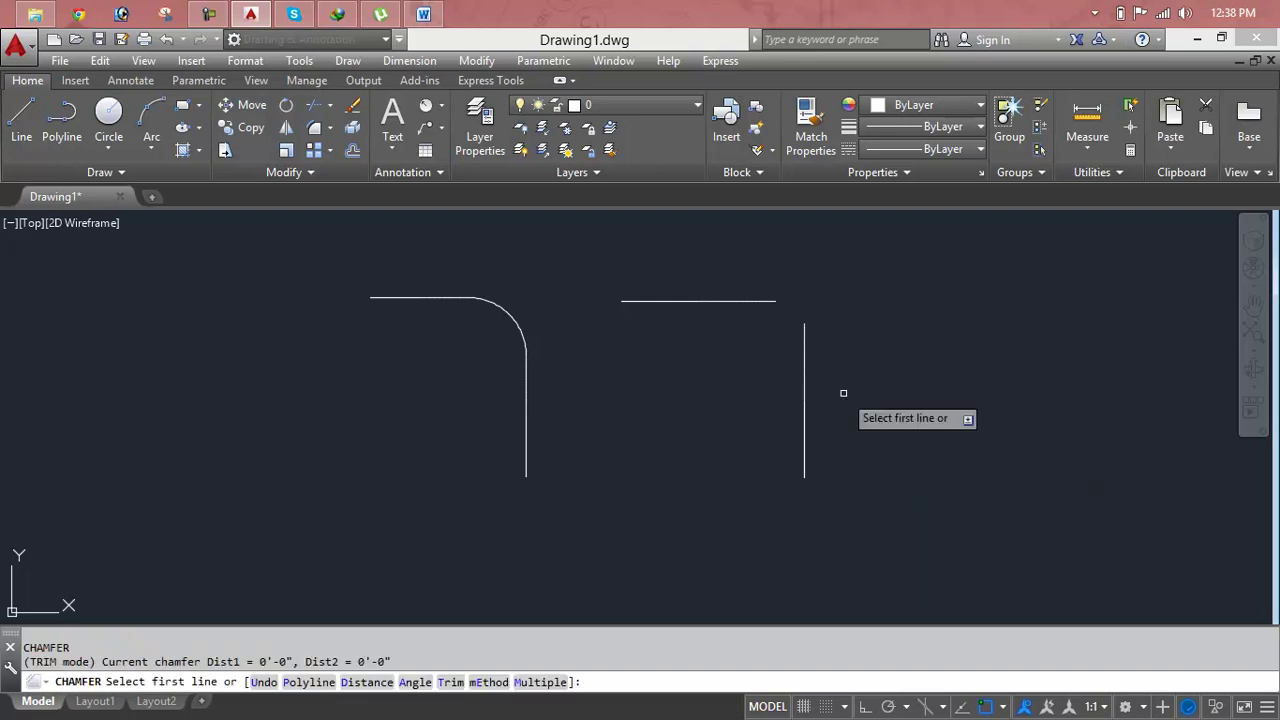
text(d)
key(Return)
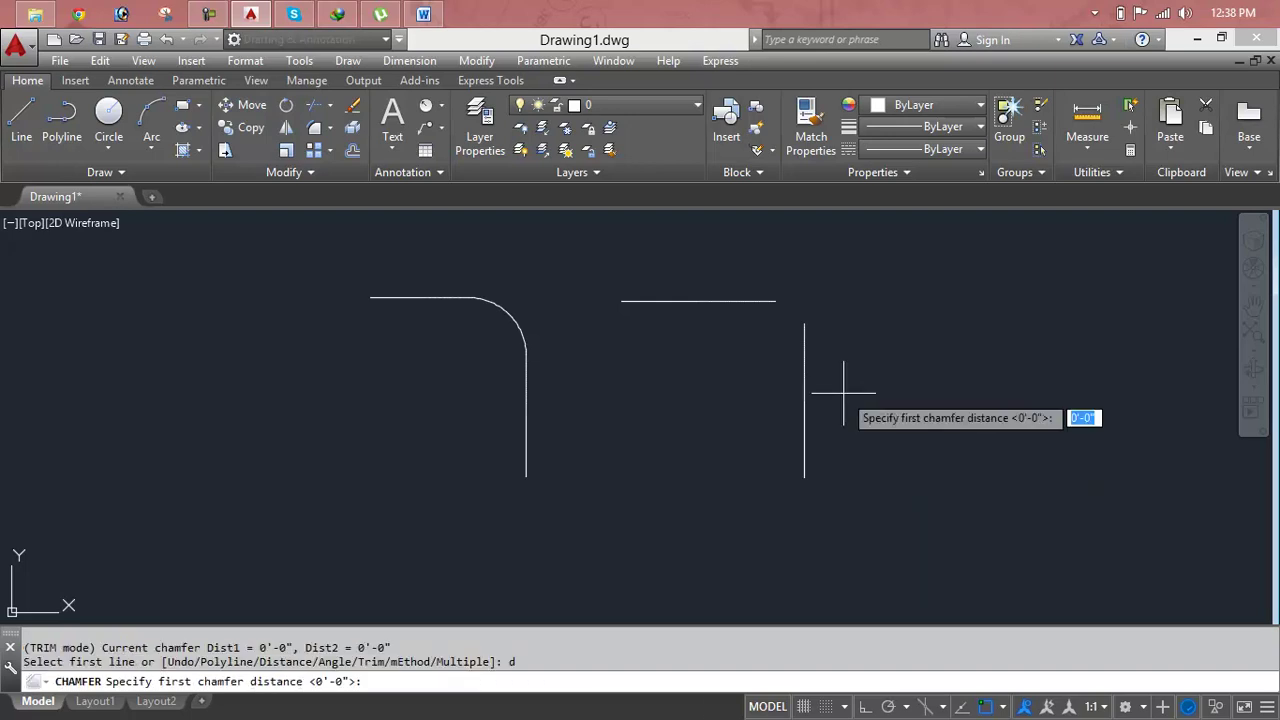
text(2')
key(Return)
text(2)
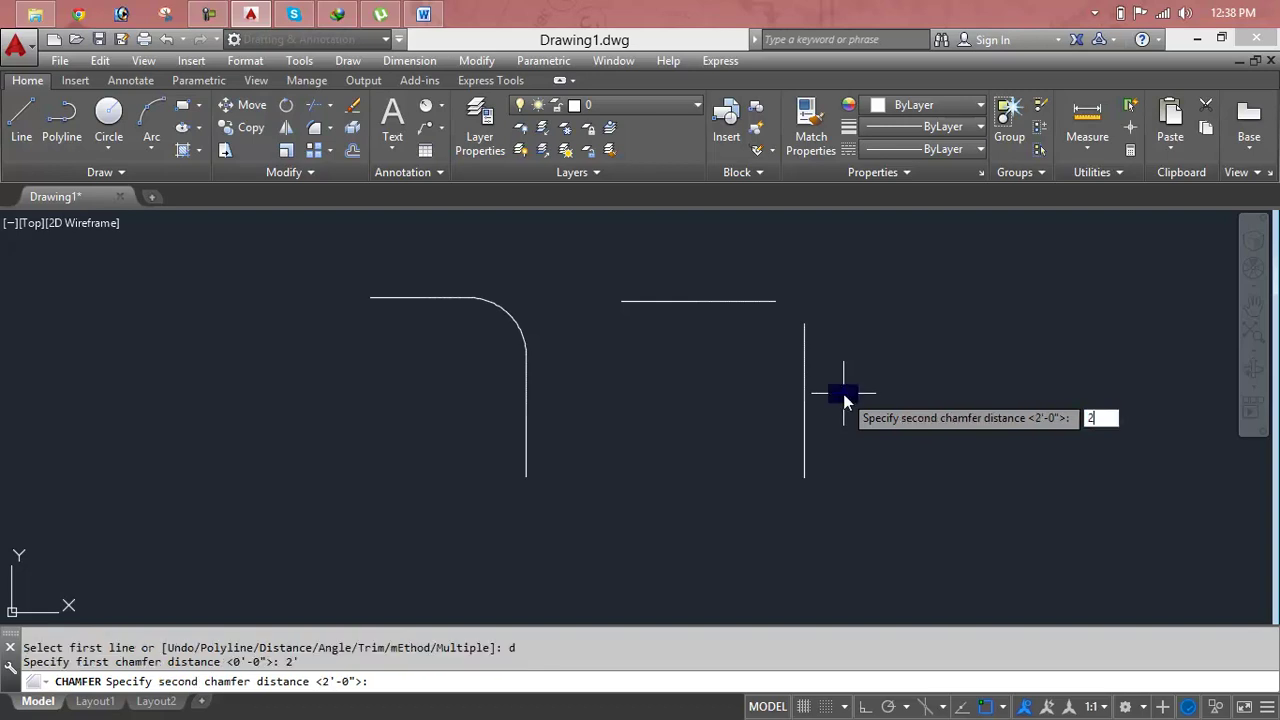
text(')
key(Return)
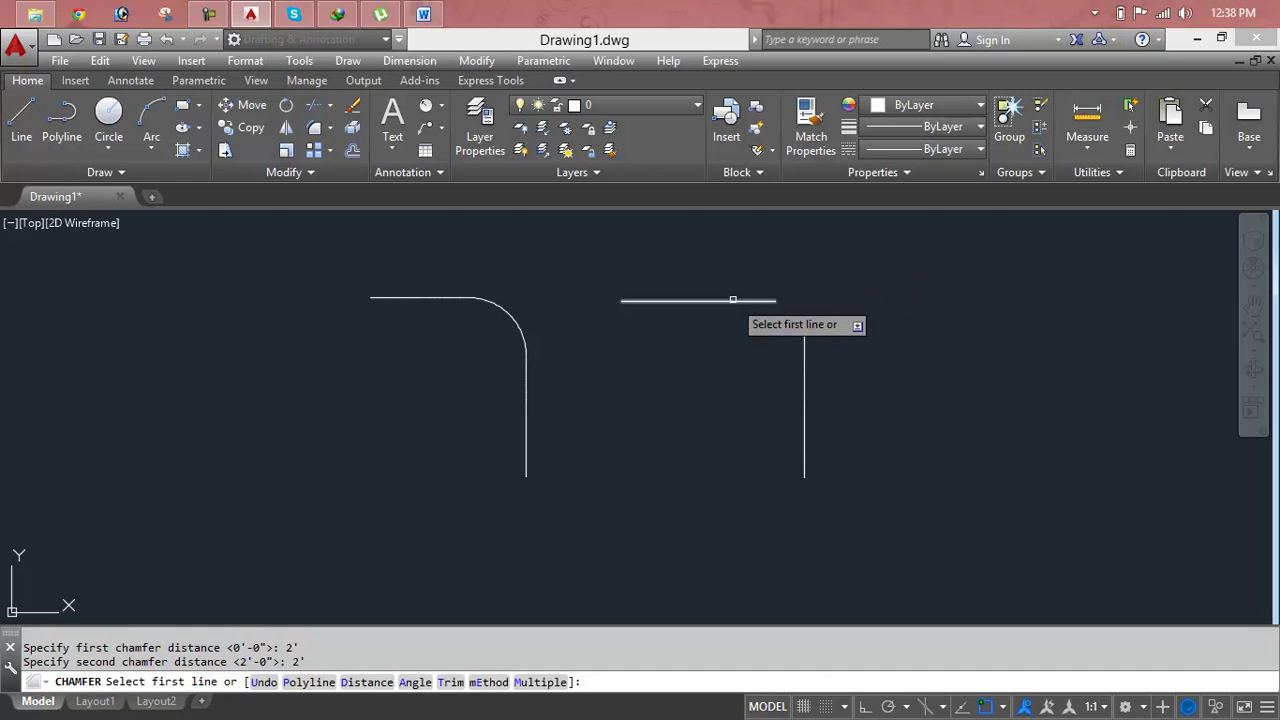
click(732, 299)
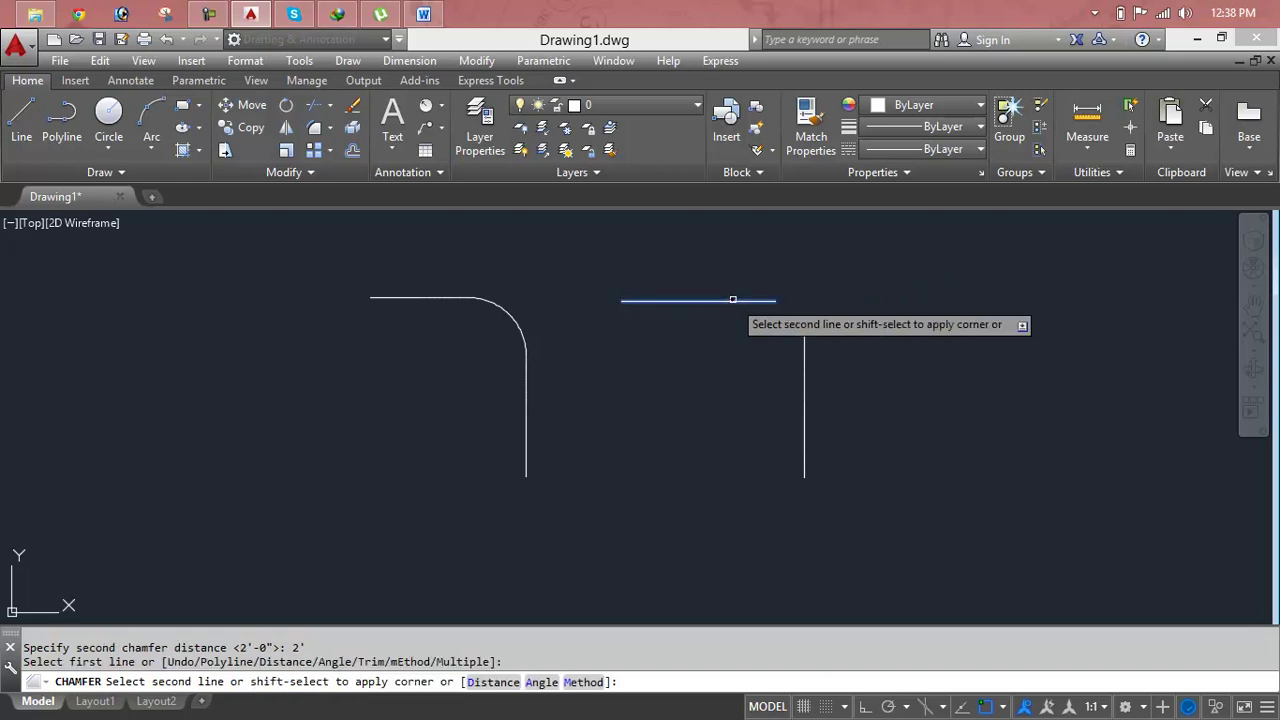
click(803, 346)
Step: Cancel the pending command and undo the chamfer and the new corner lines
scroll(790, 304, up, 2)
scroll(830, 335, down, 2)
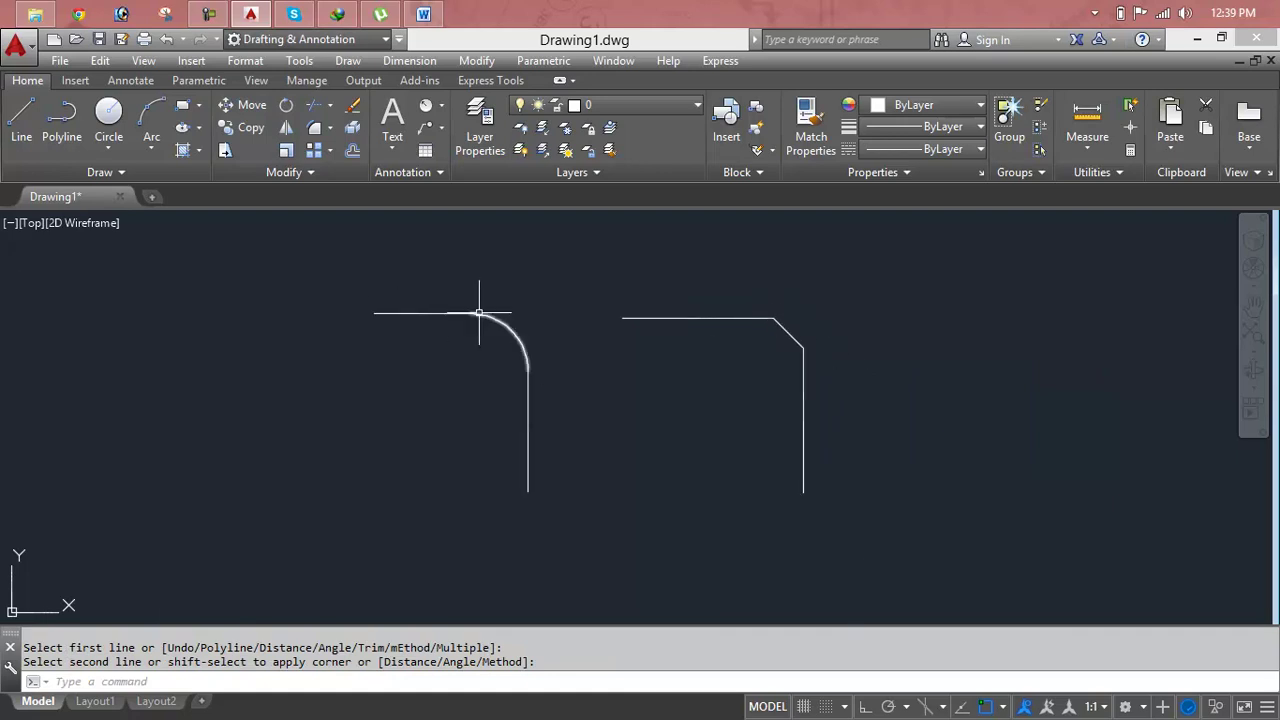
middle_drag(550, 383, 553, 366)
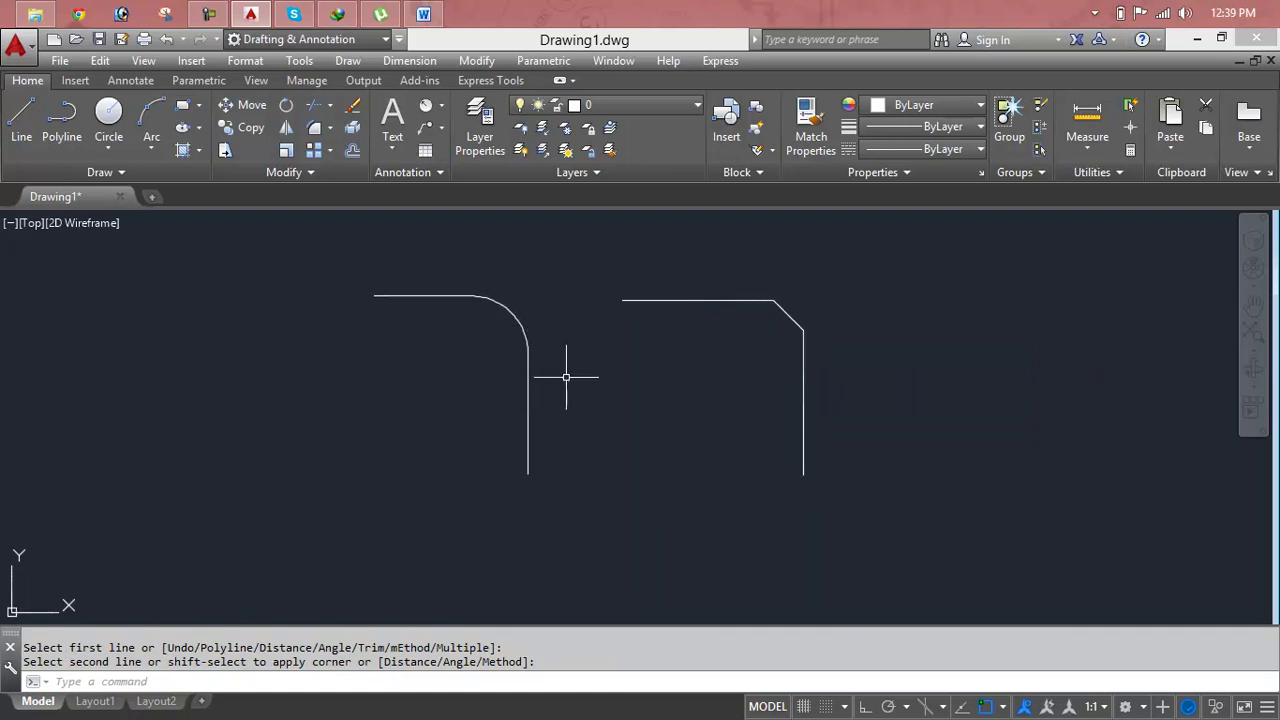
key(Escape)
key(Escape)
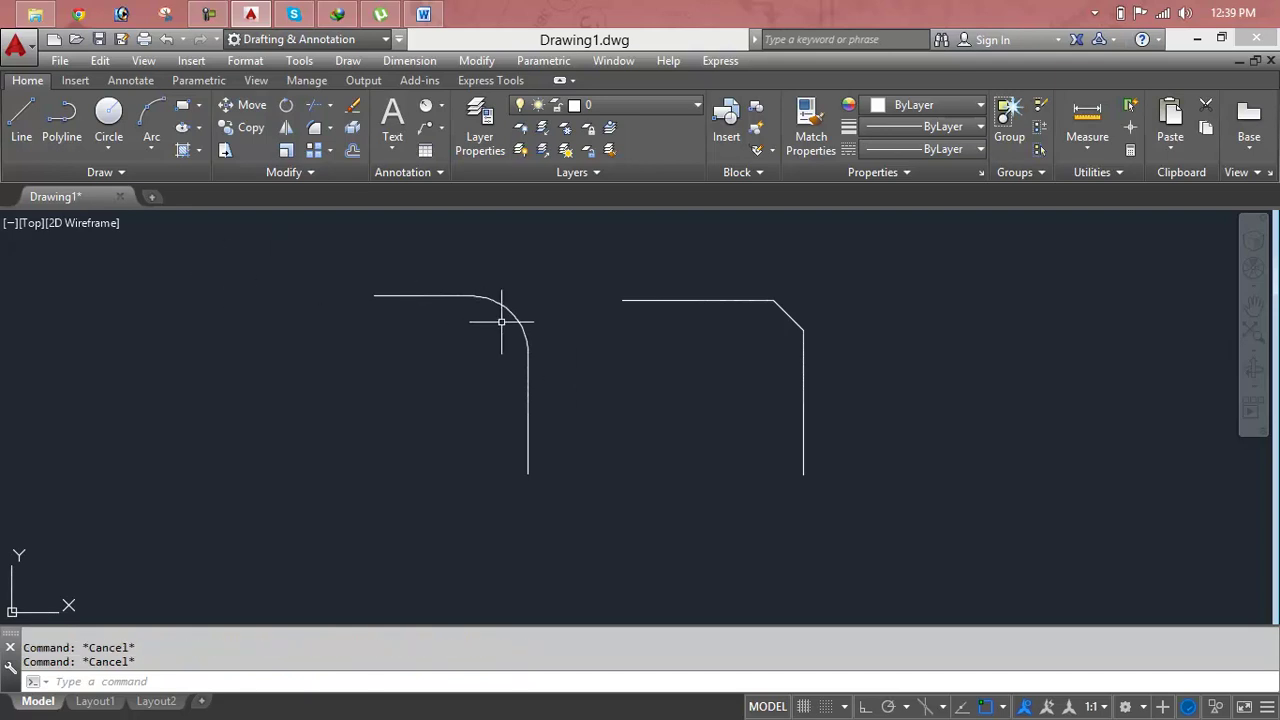
key(ctrl+z)
key(ctrl+z)
key(ctrl+z)
key(ctrl+z)
key(ctrl+z)
key(ctrl+z)
key(ctrl+z)
key(ctrl+z)
key(Escape)
key(Escape)
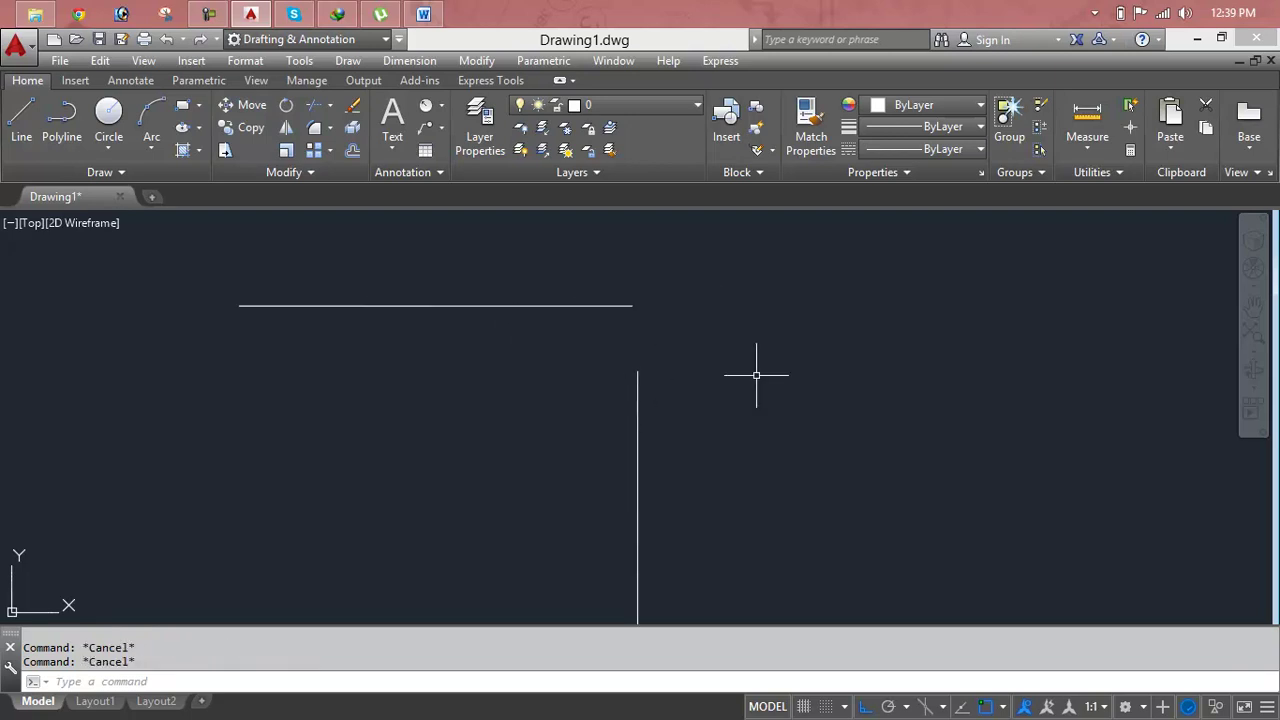
Step: Start a fillet at radius 0'-0", reframe the two lines, then cancel without applying it
text(f)
key(Return)
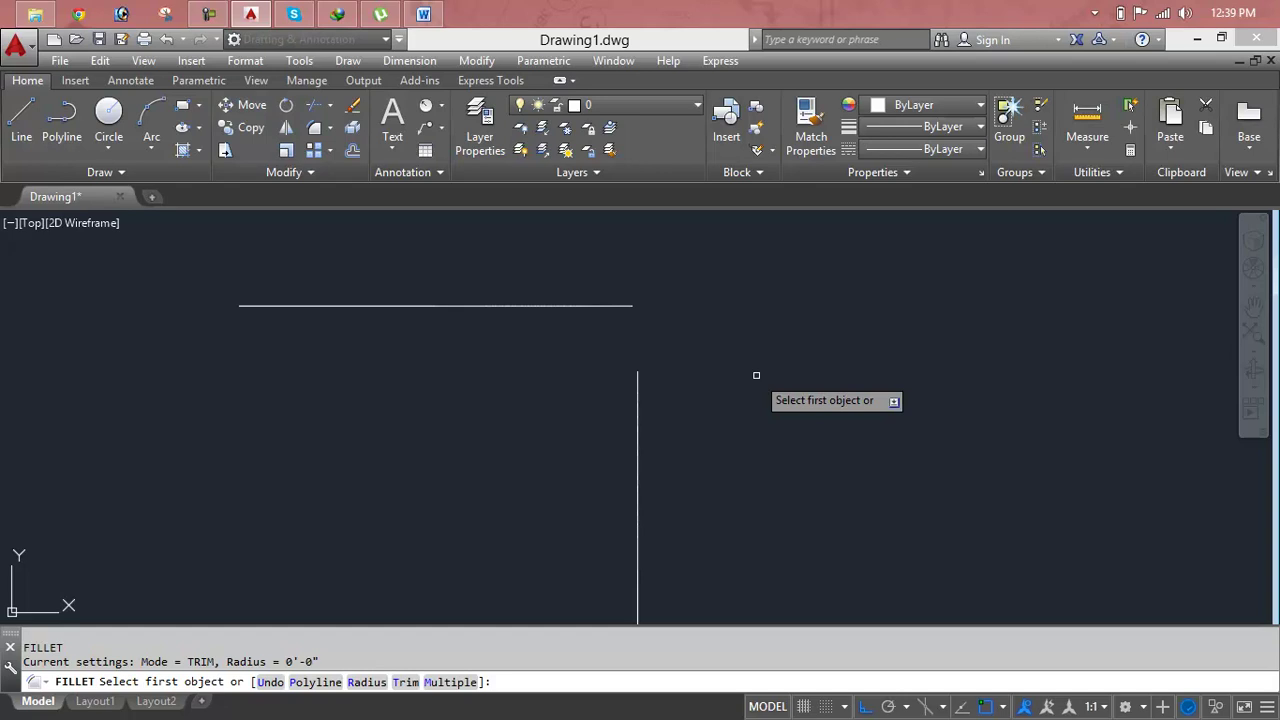
middle_drag(755, 372, 786, 321)
scroll(769, 346, down, 2)
scroll(761, 346, down, 2)
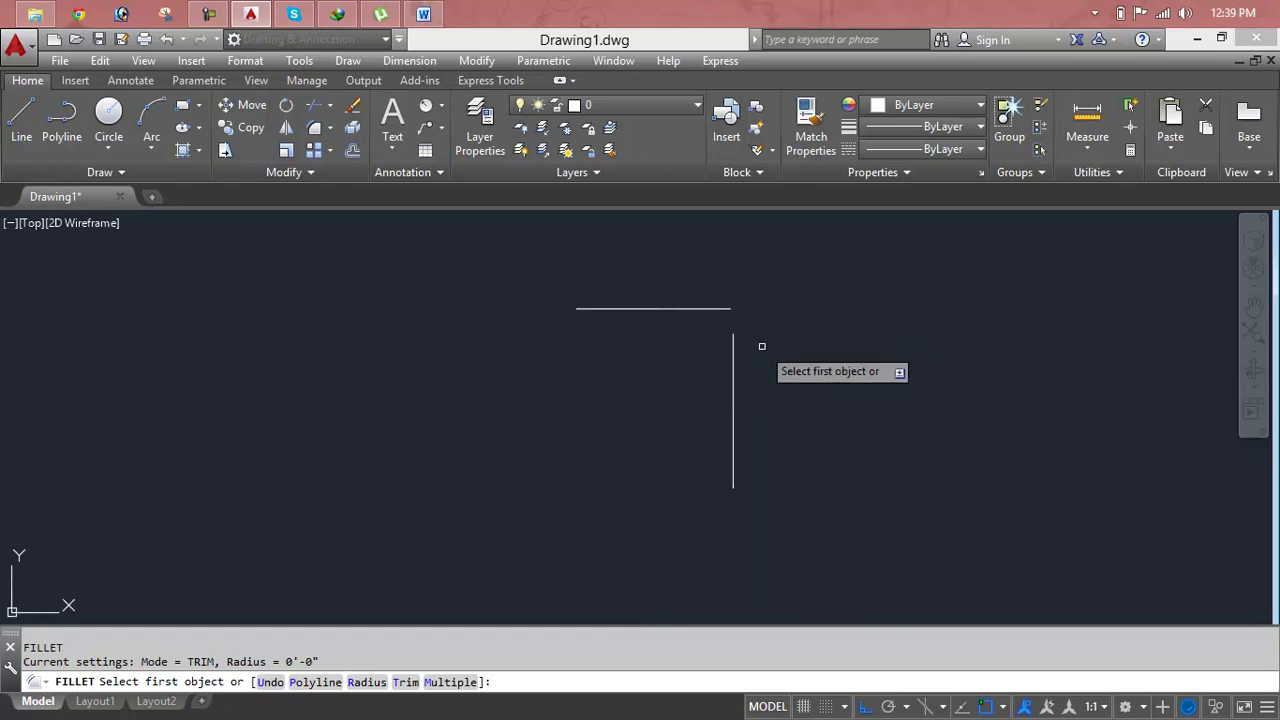
key(Escape)
key(Escape)
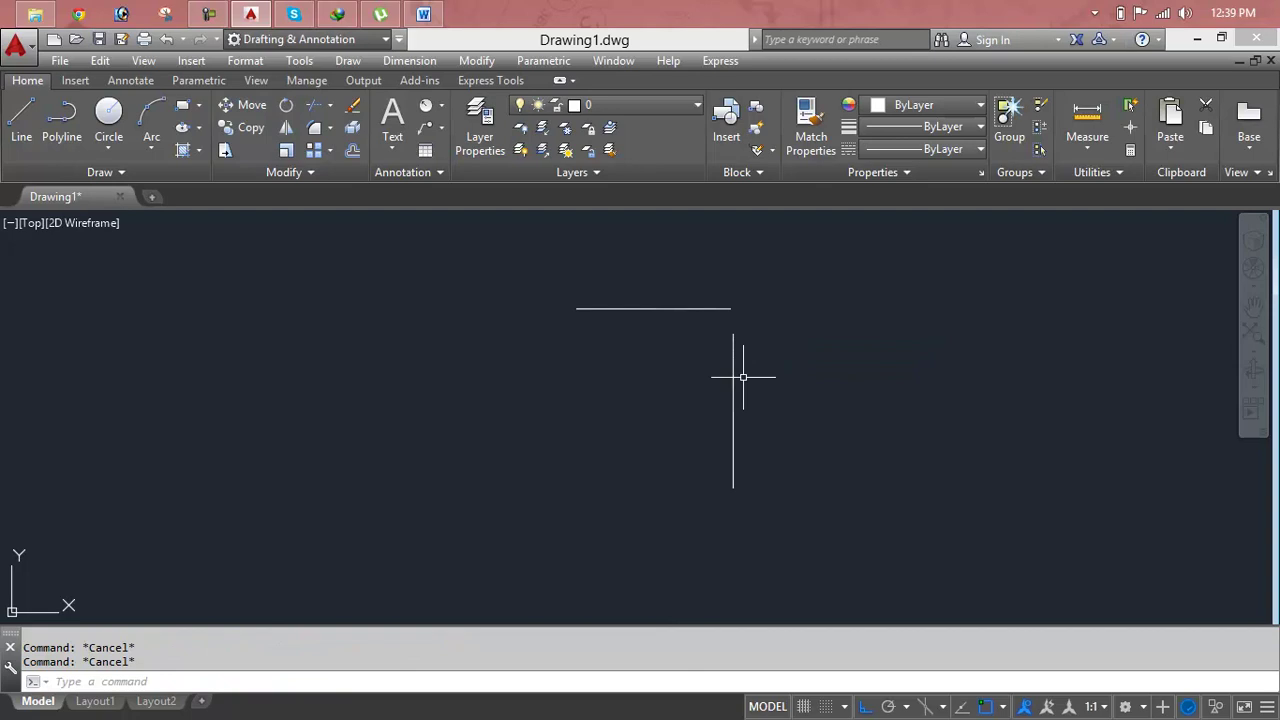
Step: Draw a bottom horizontal line and a left vertical line, completing four unjoined square sides
text(l)
key(Return)
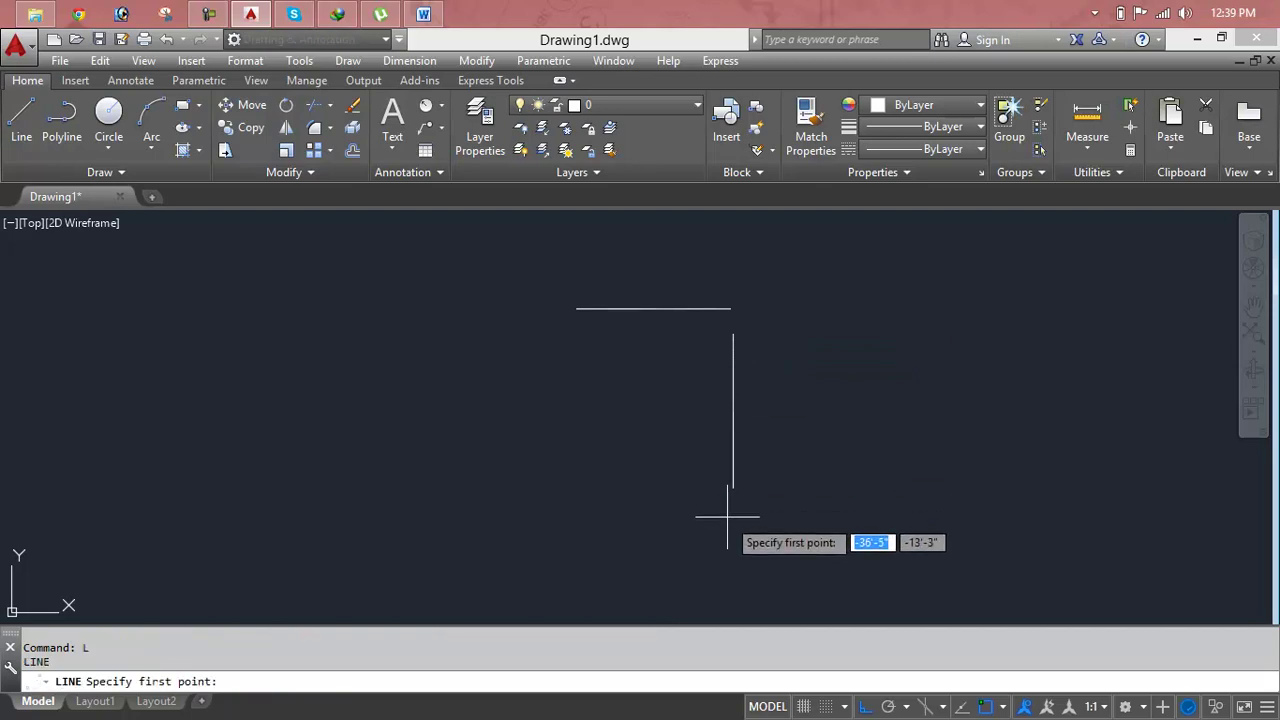
click(727, 507)
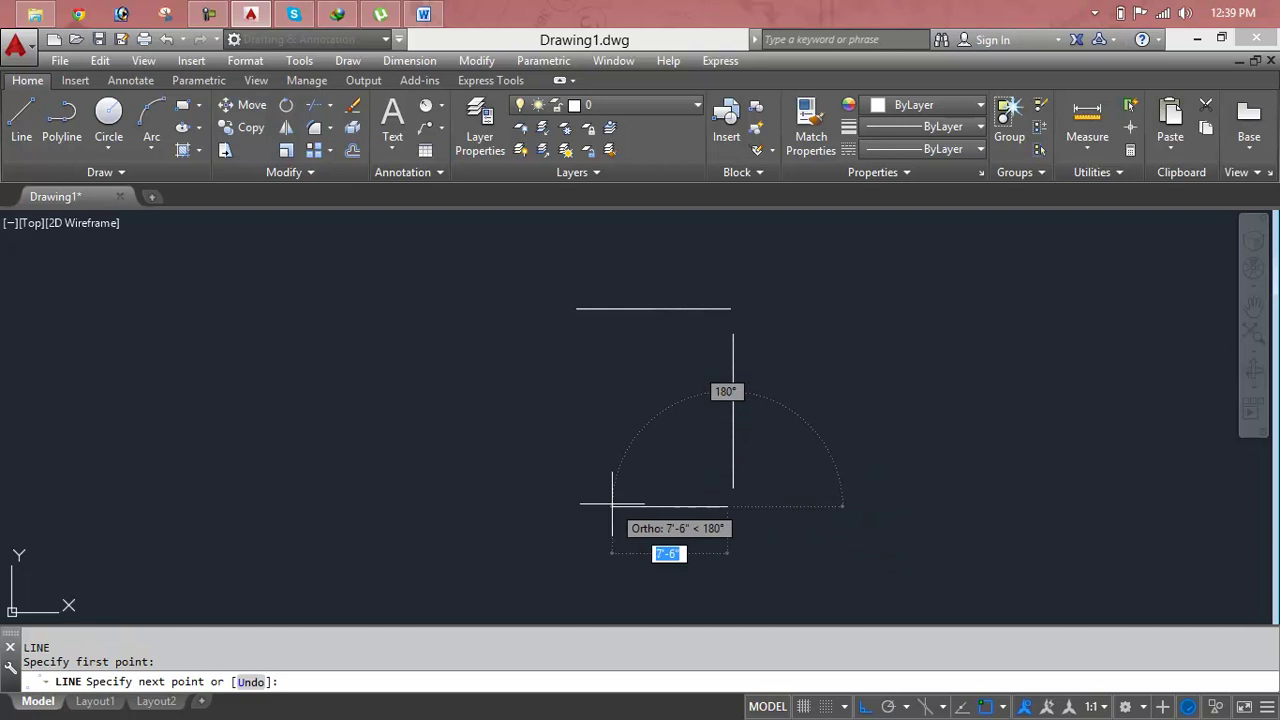
click(582, 507)
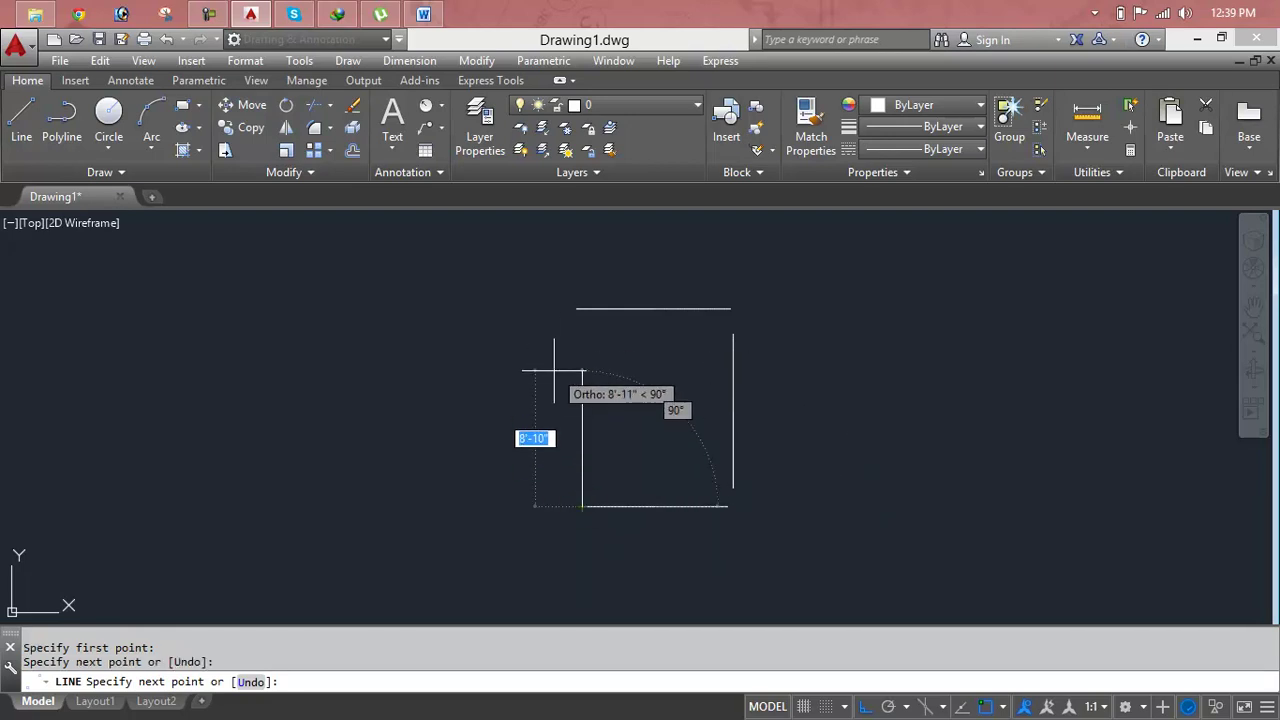
key(Return)
key(Return)
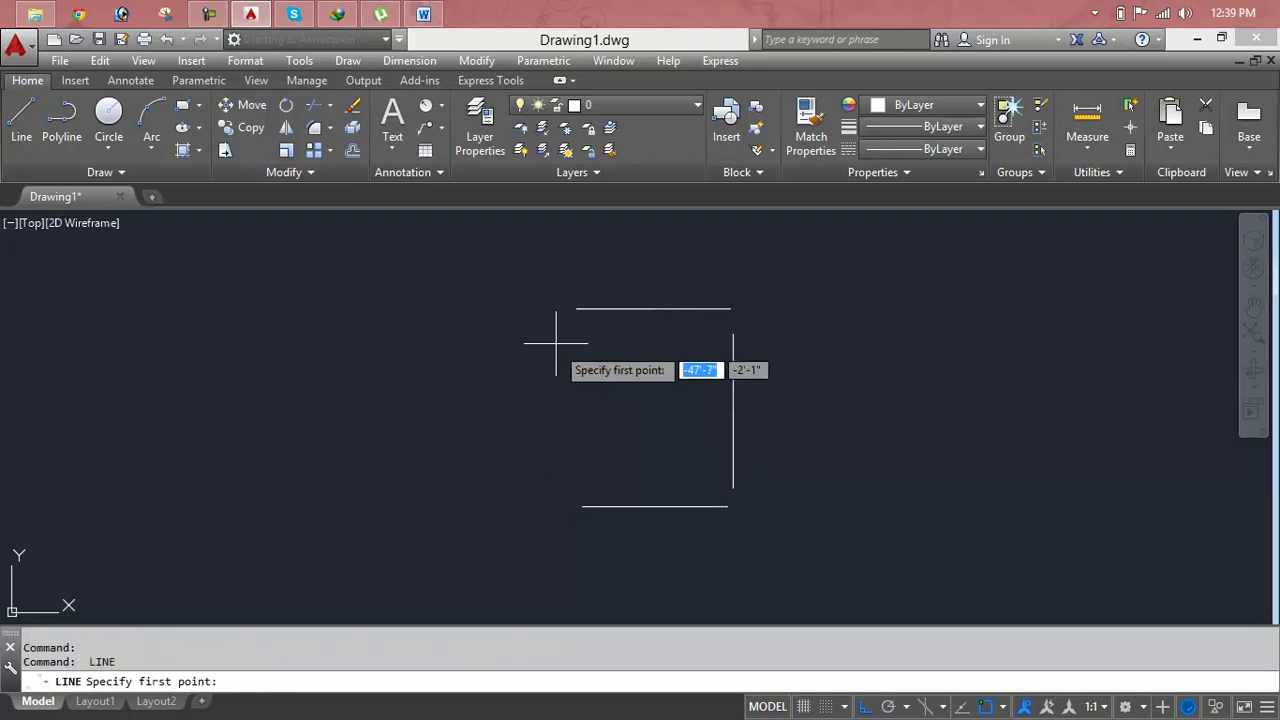
click(562, 322)
click(562, 492)
key(Return)
key(Escape)
key(Escape)
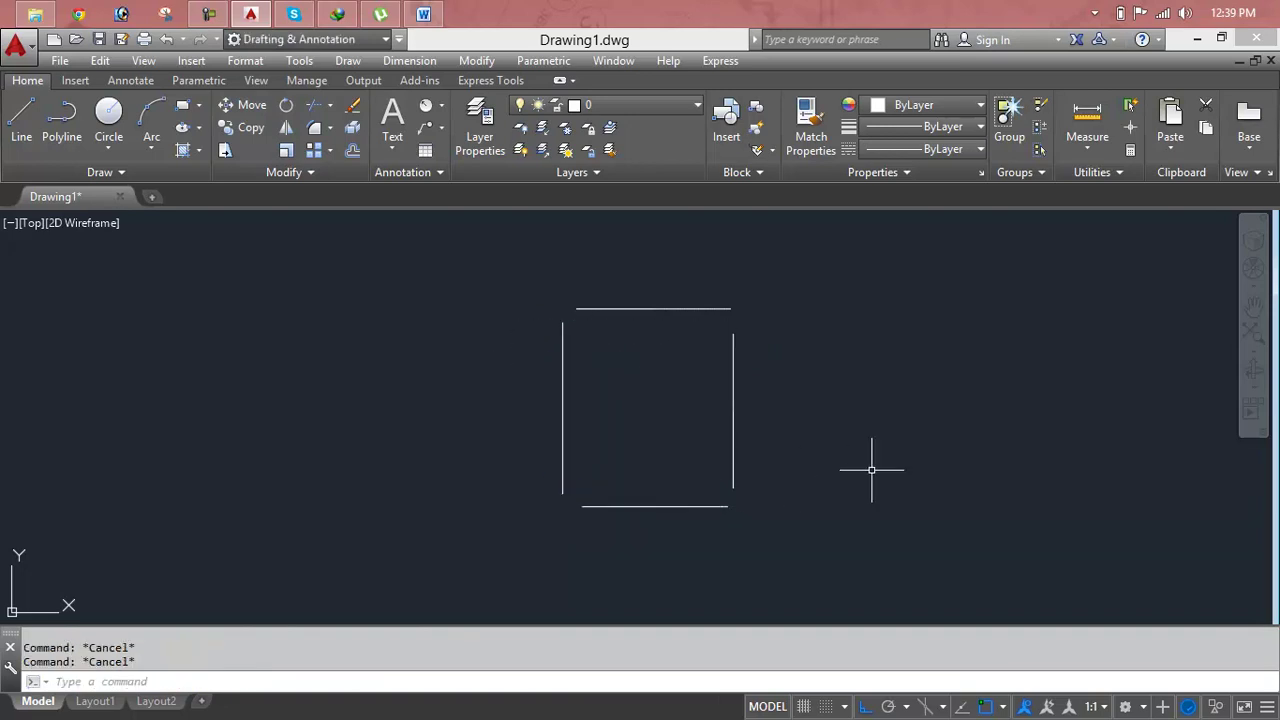
Step: Set the fillet radius to 60 and round the top-left corner between the left and top lines
text(f)
key(Return)
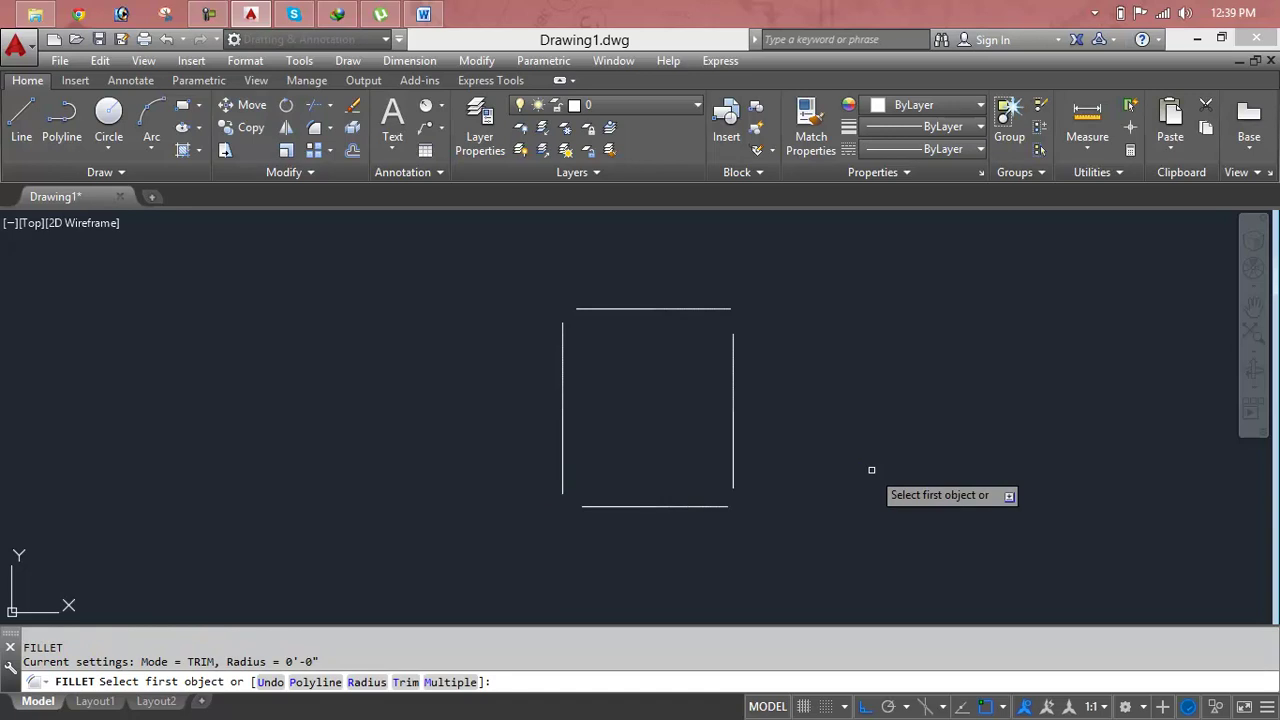
text(r)
key(Return)
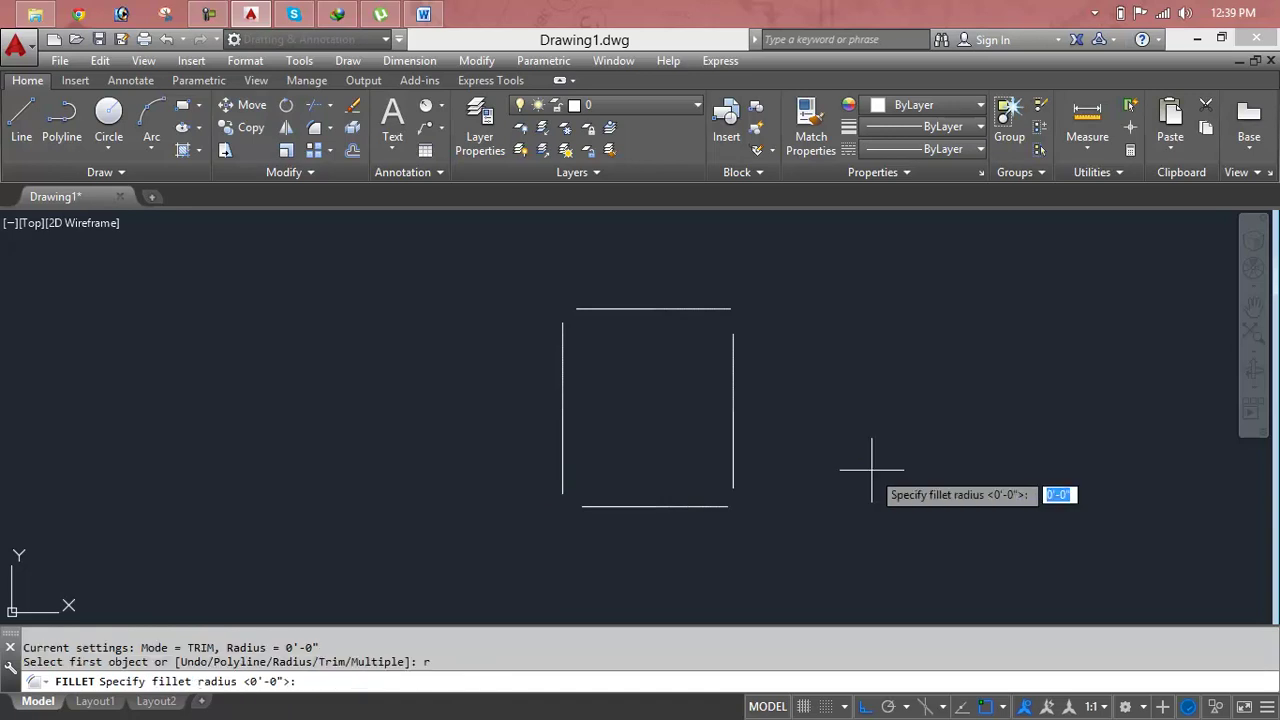
text(60)
key(Return)
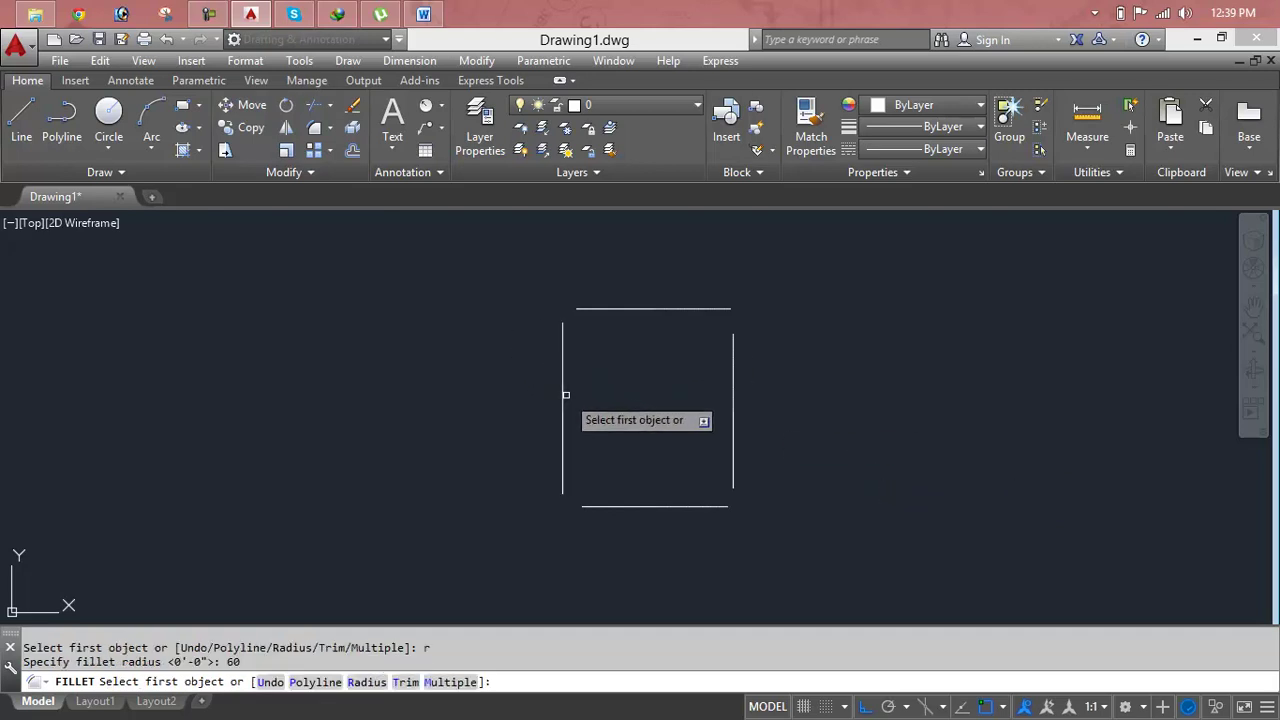
click(565, 396)
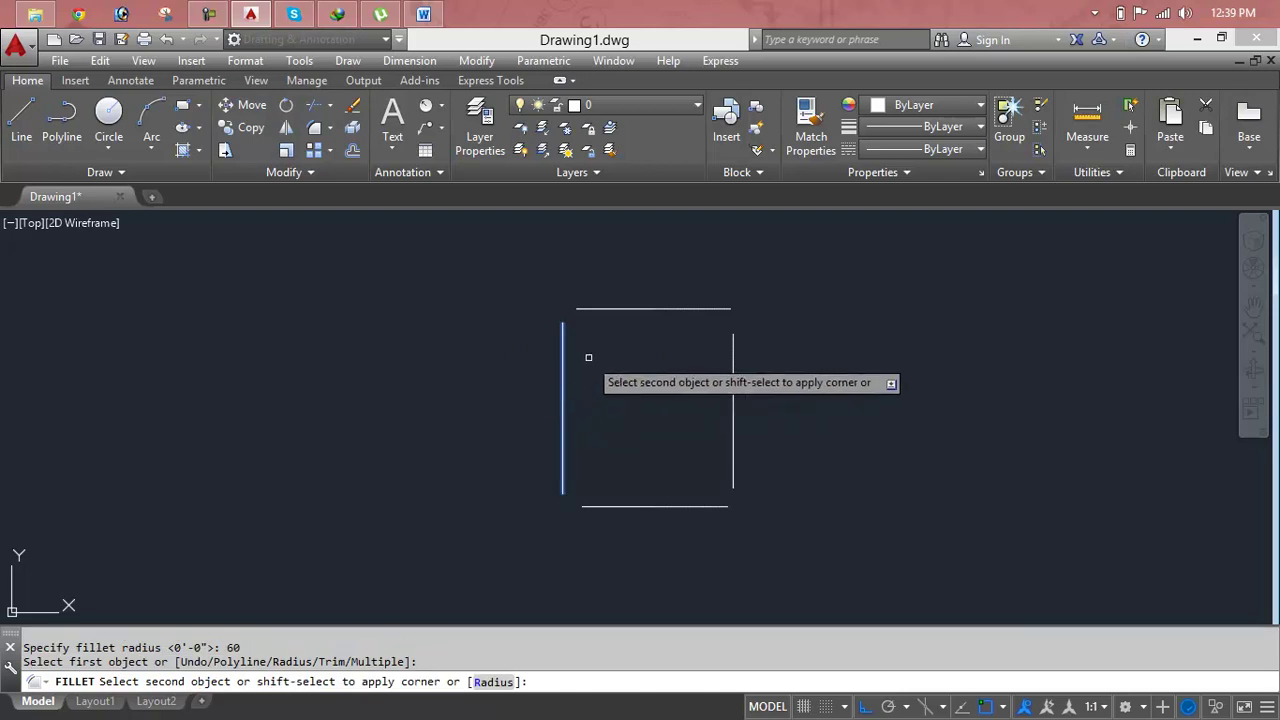
click(607, 310)
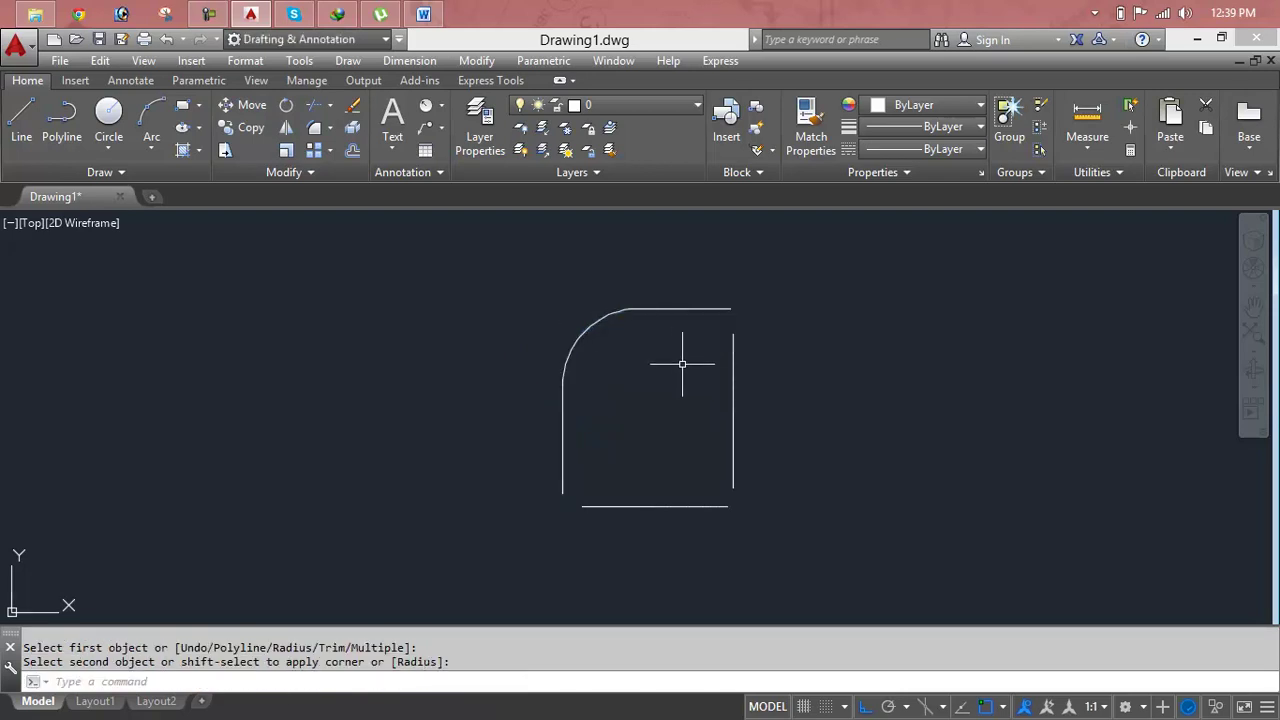
Step: Round the top-right, bottom-right and bottom-left corners with the same radius-60 fillet
key(Return)
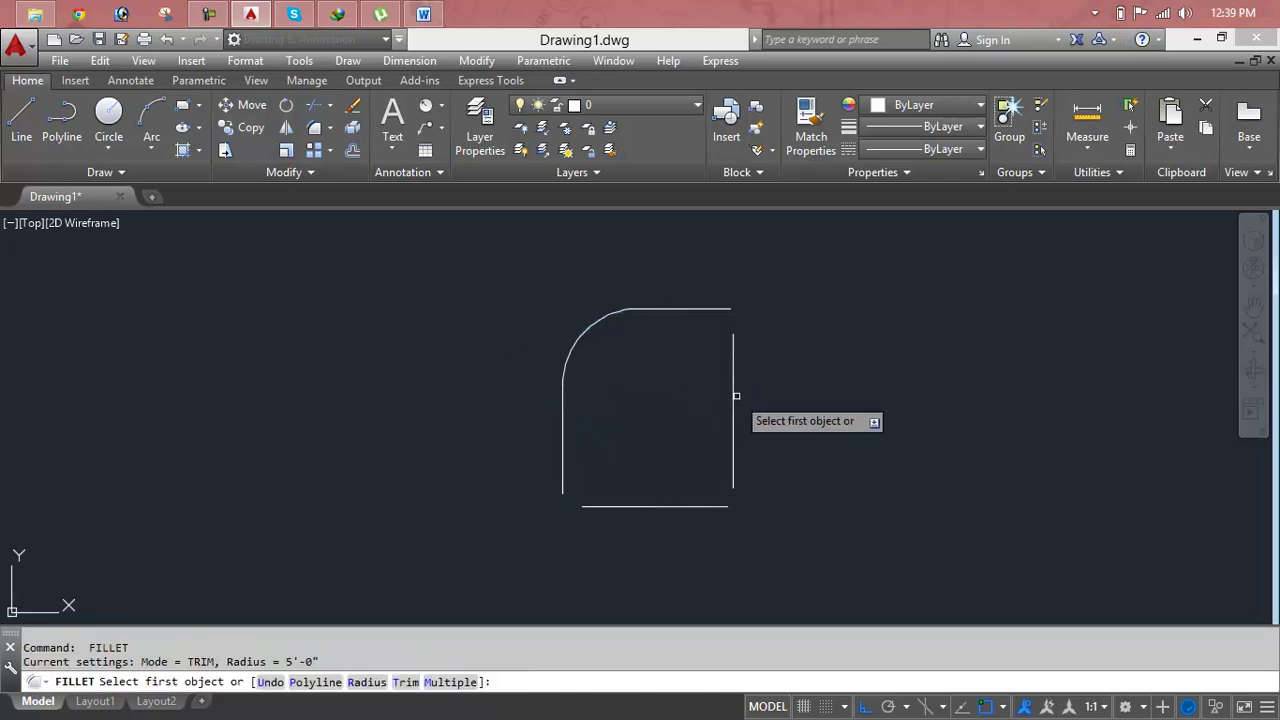
click(734, 398)
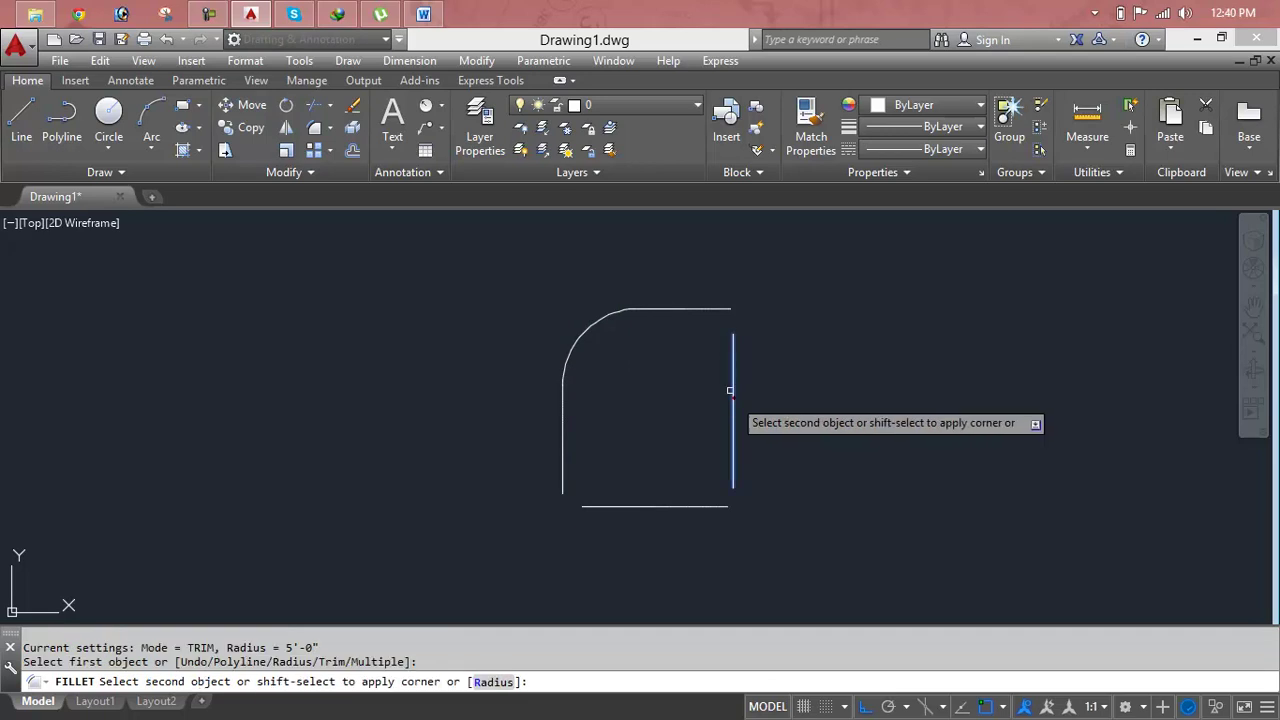
click(707, 315)
key(Return)
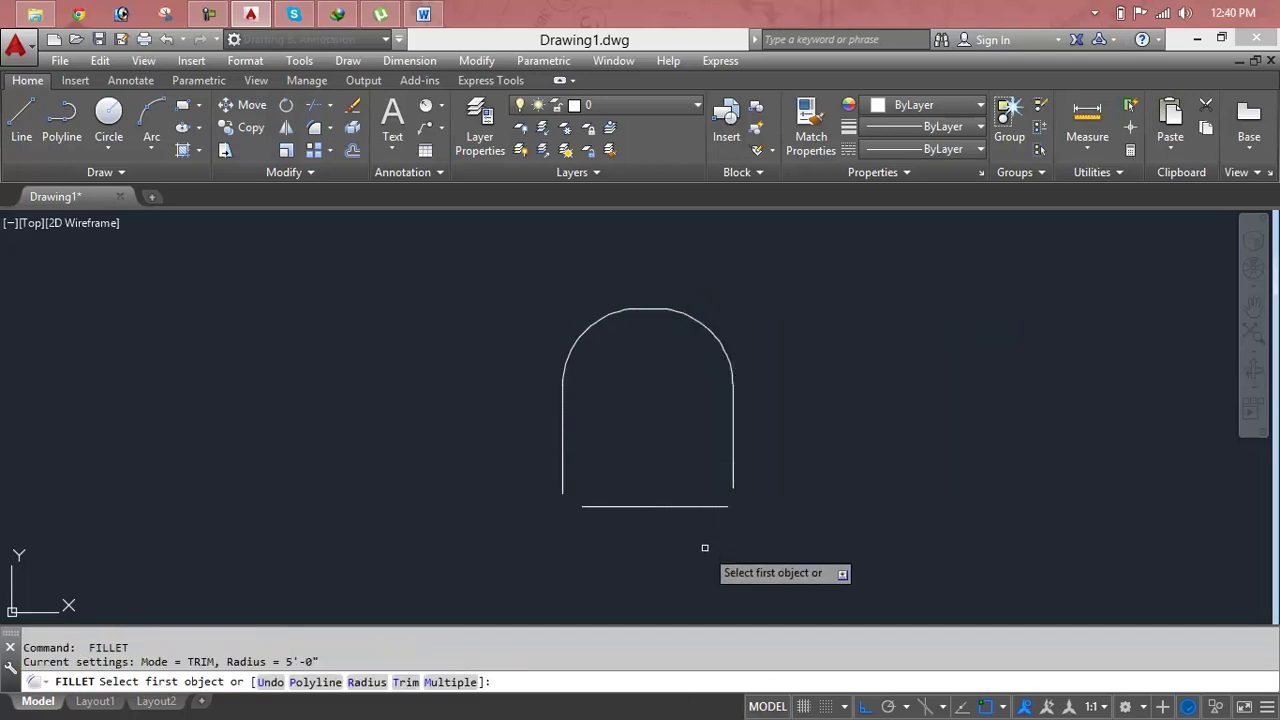
click(704, 506)
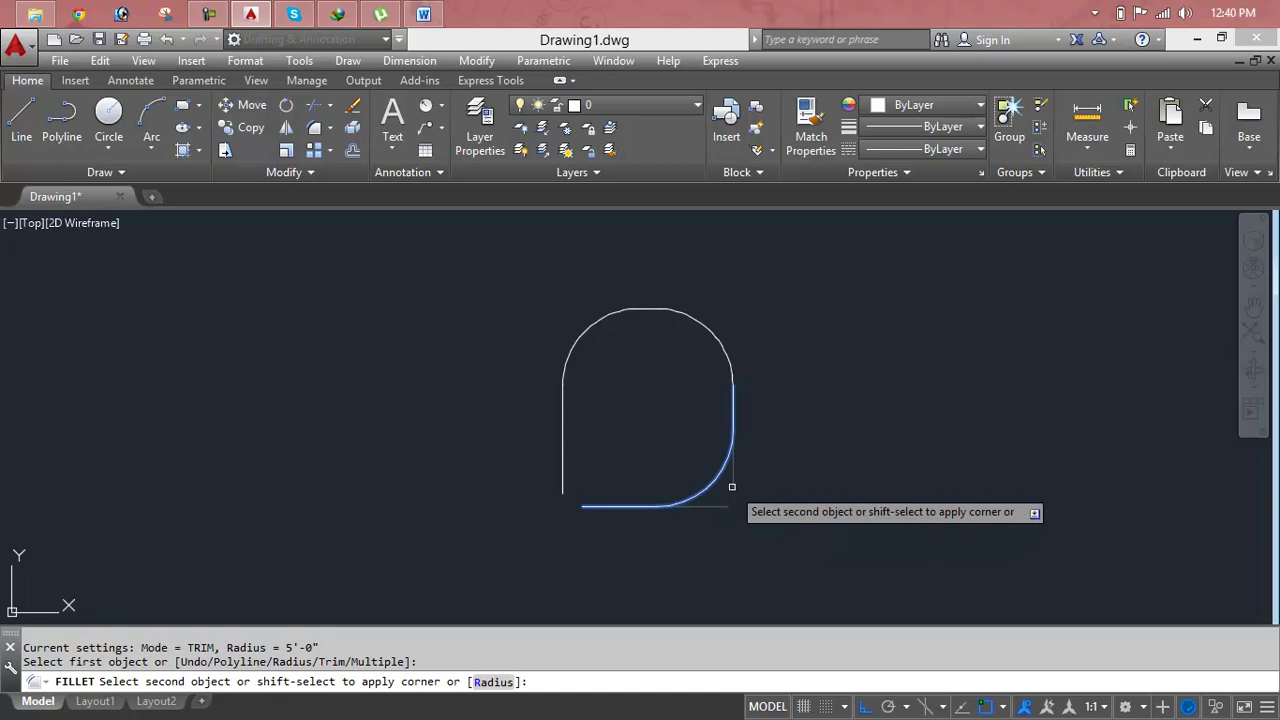
click(733, 485)
key(Return)
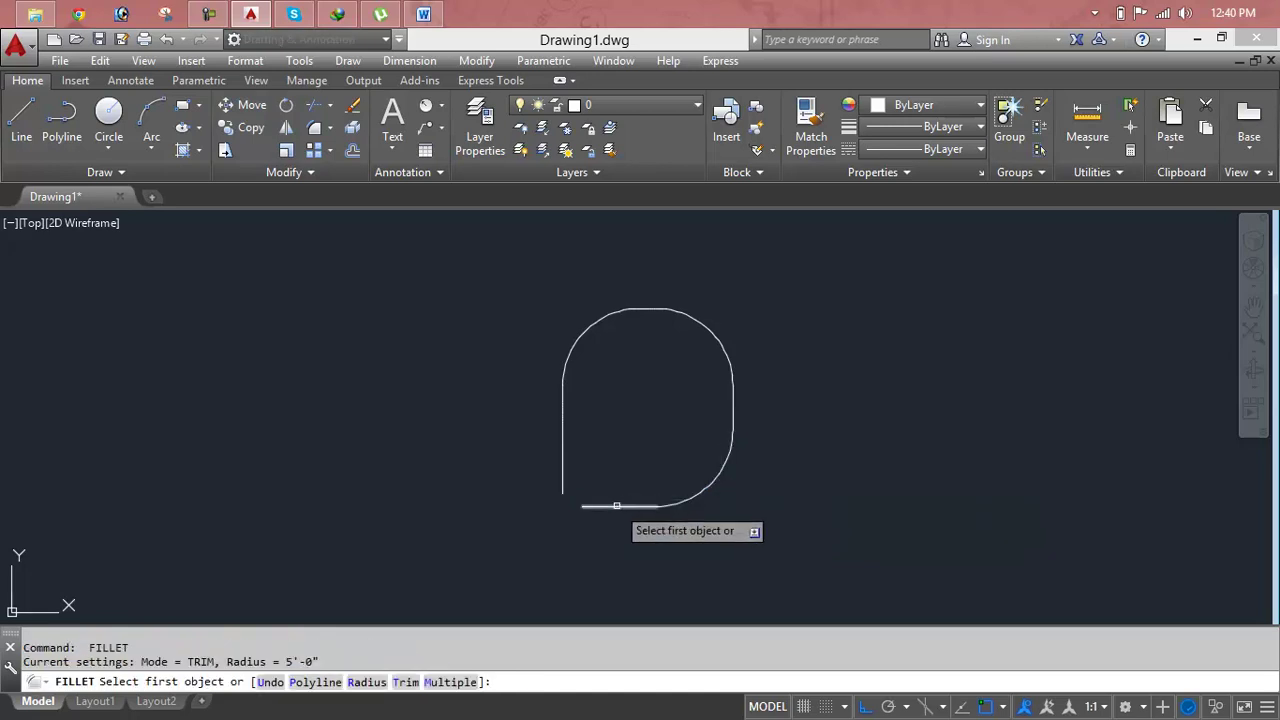
click(615, 504)
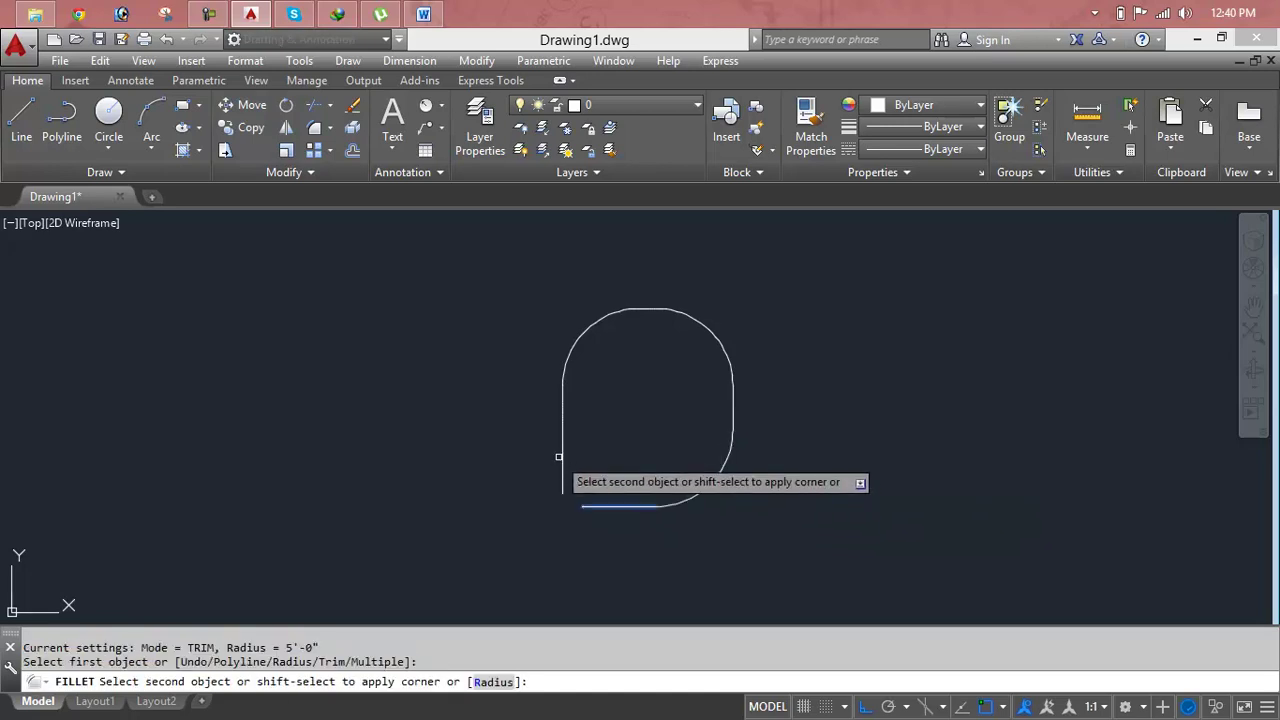
click(563, 450)
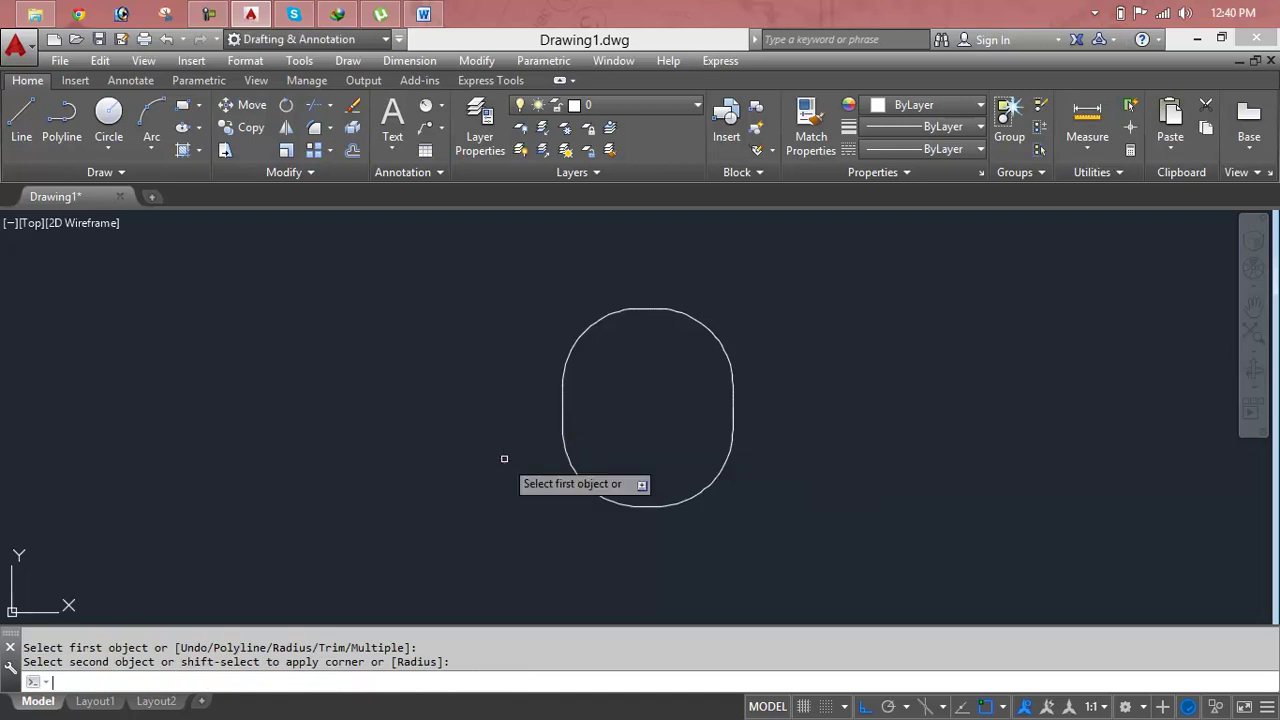
Step: Undo the corner fillets so the four lines are separate again
key(Return)
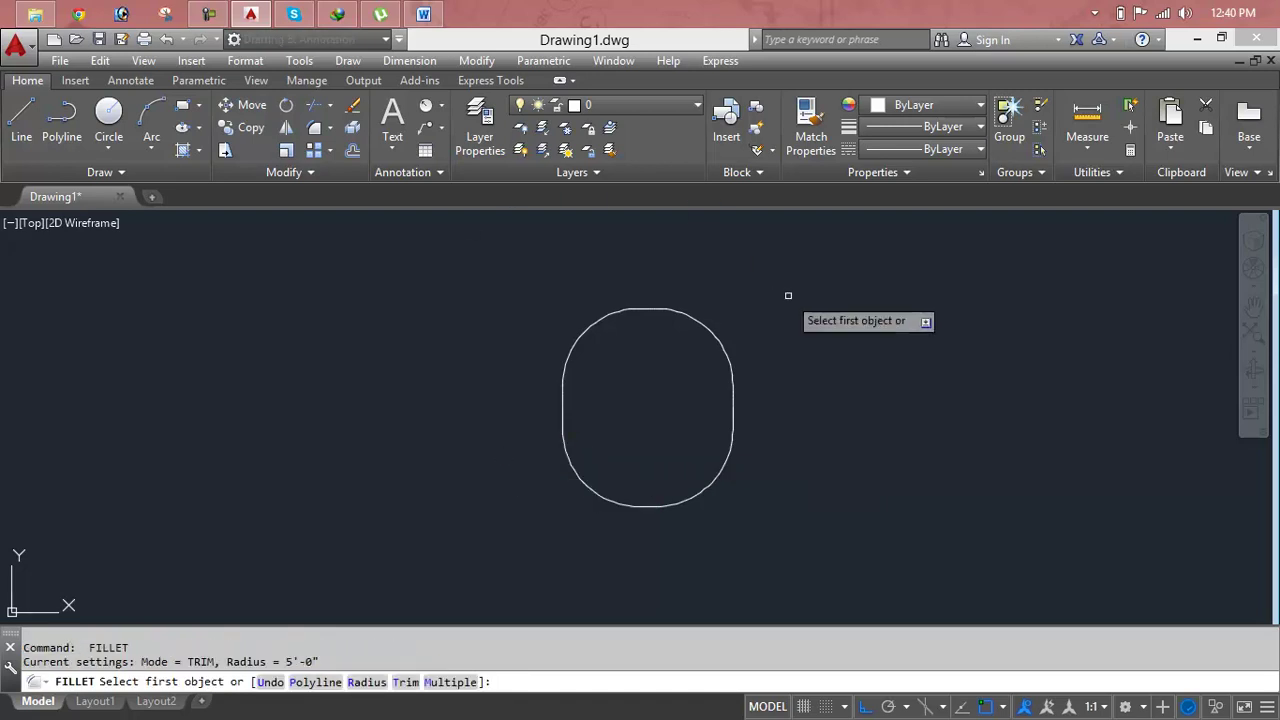
key(ctrl+z)
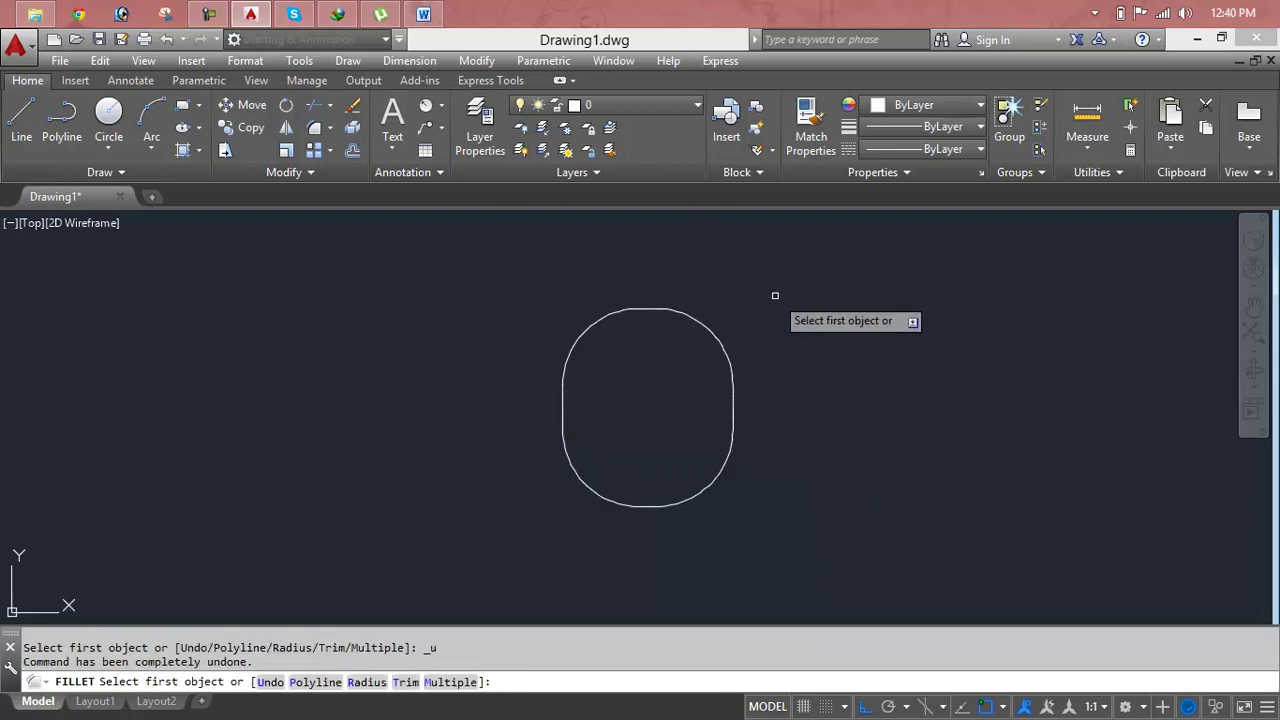
key(Escape)
key(Escape)
key(Escape)
key(ctrl+z)
key(ctrl+z)
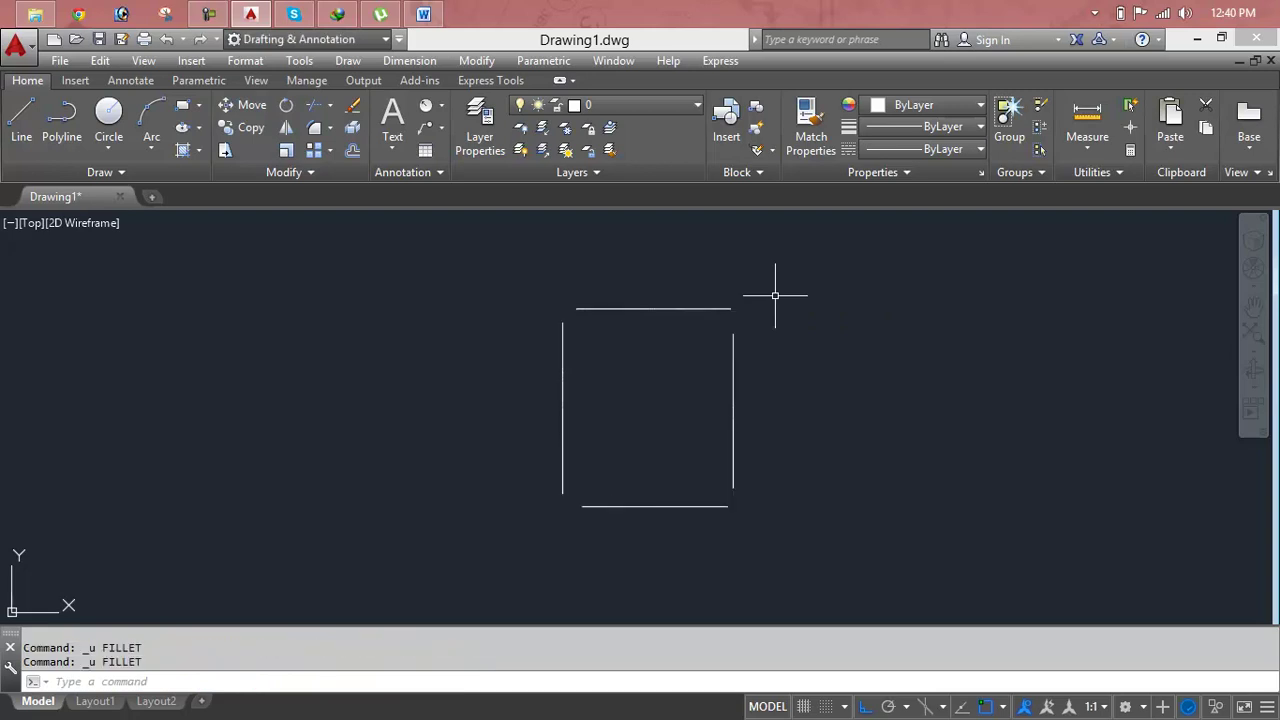
key(Escape)
key(Escape)
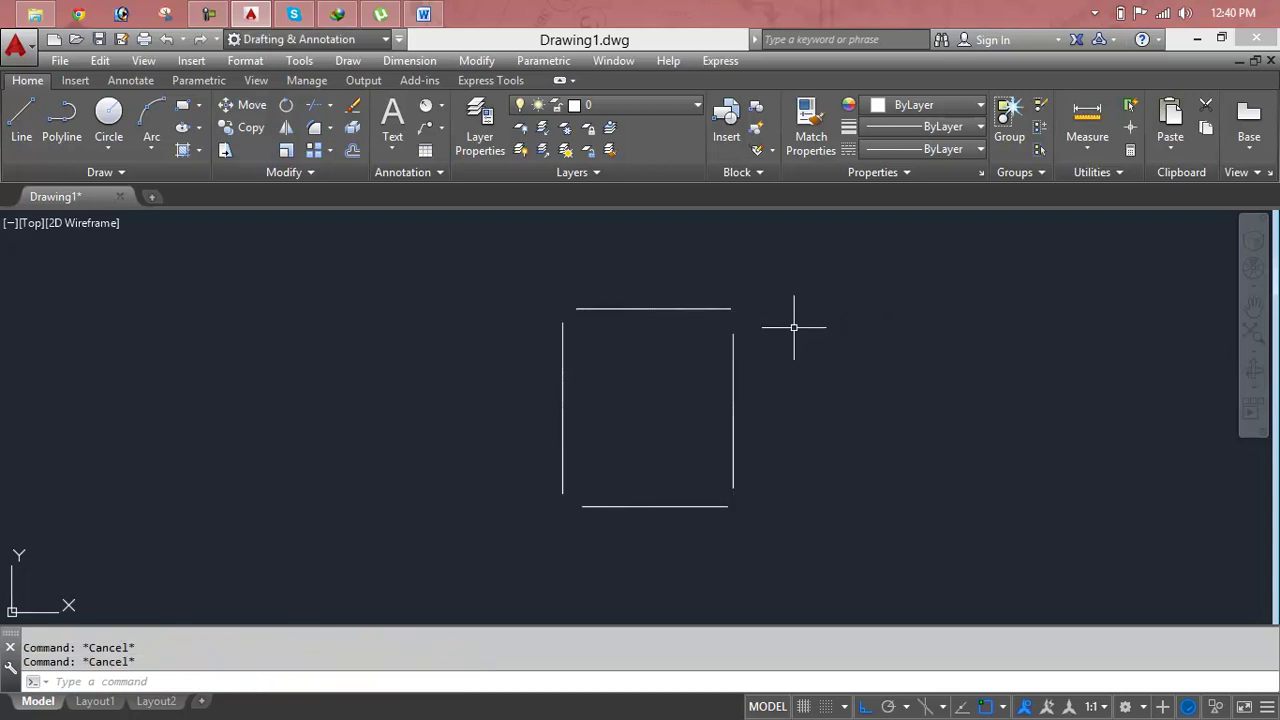
Step: Switch the fillet trim mode to No trim
text(f)
key(Return)
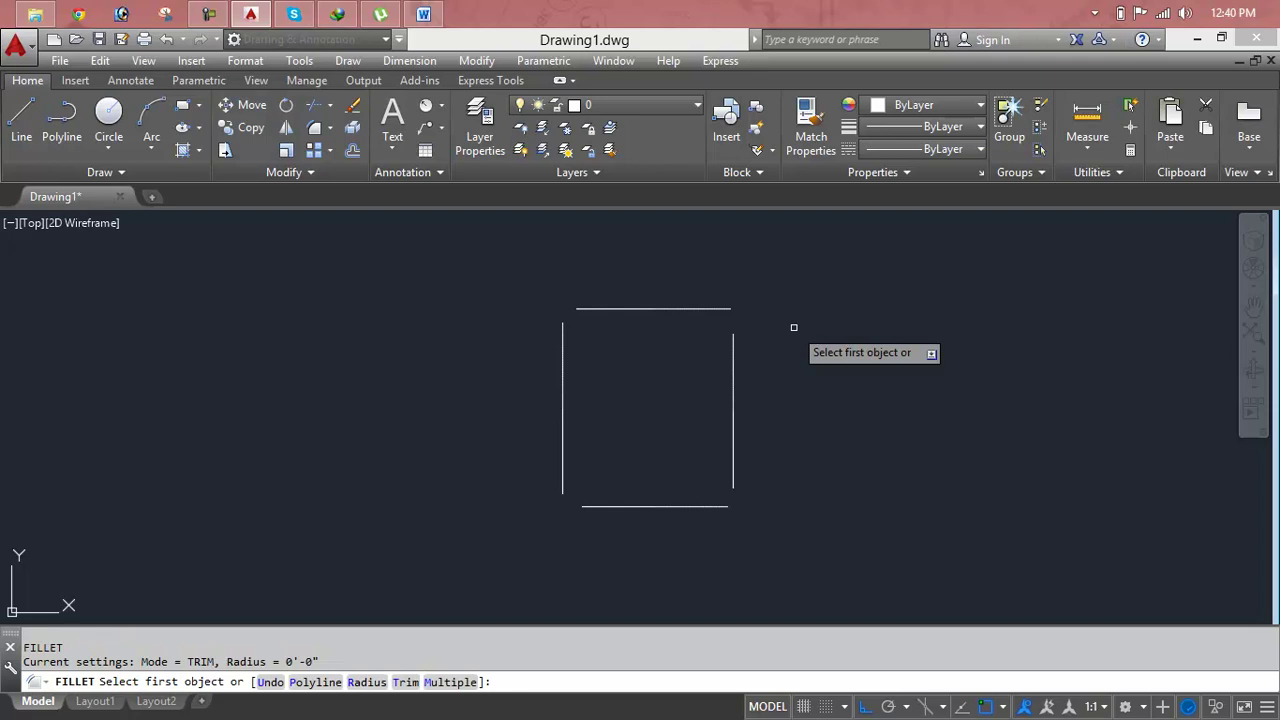
text(t)
key(Return)
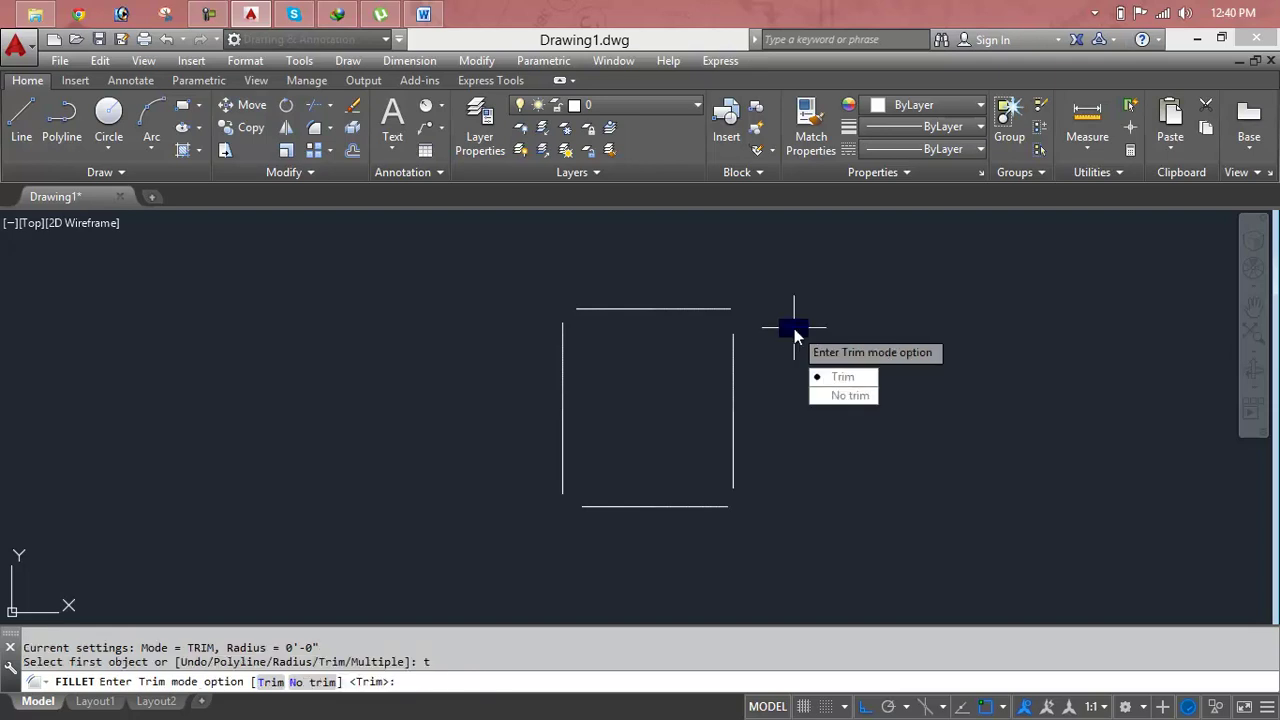
text(n)
key(Return)
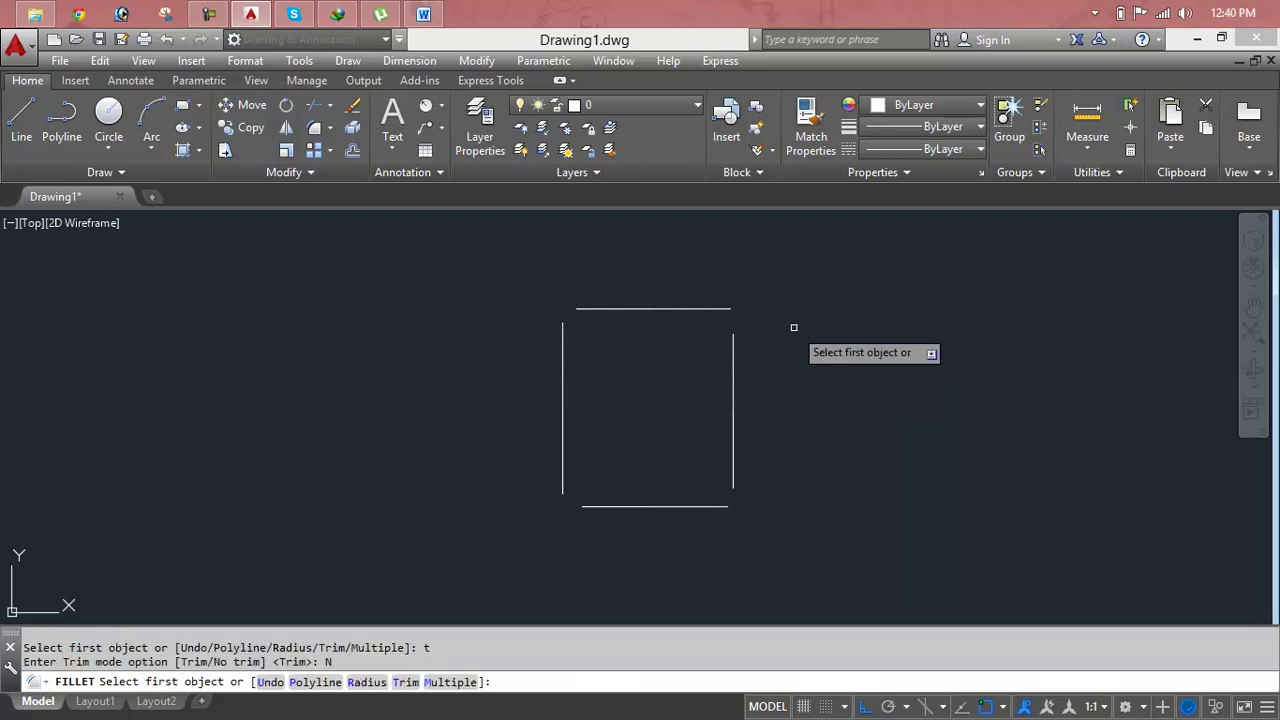
key(Escape)
key(Escape)
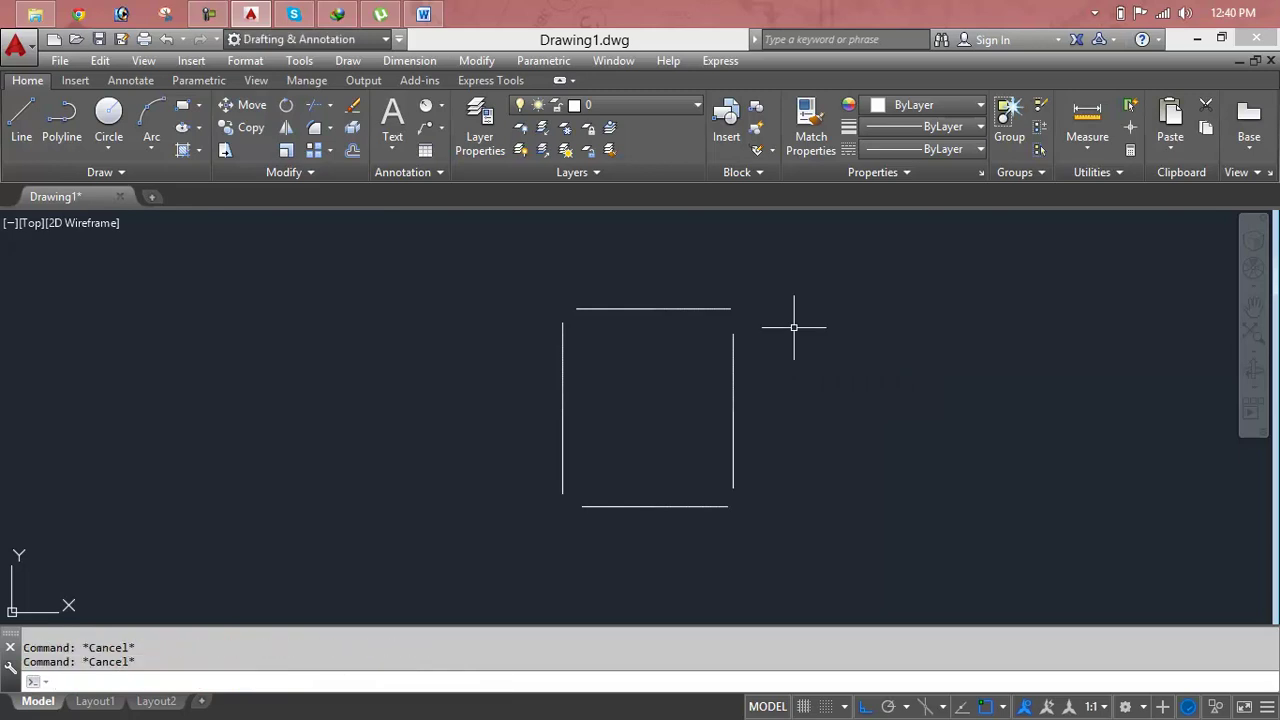
Step: Fillet the top and right lines in no-trim mode, leaving them unchanged
text(f)
key(Return)
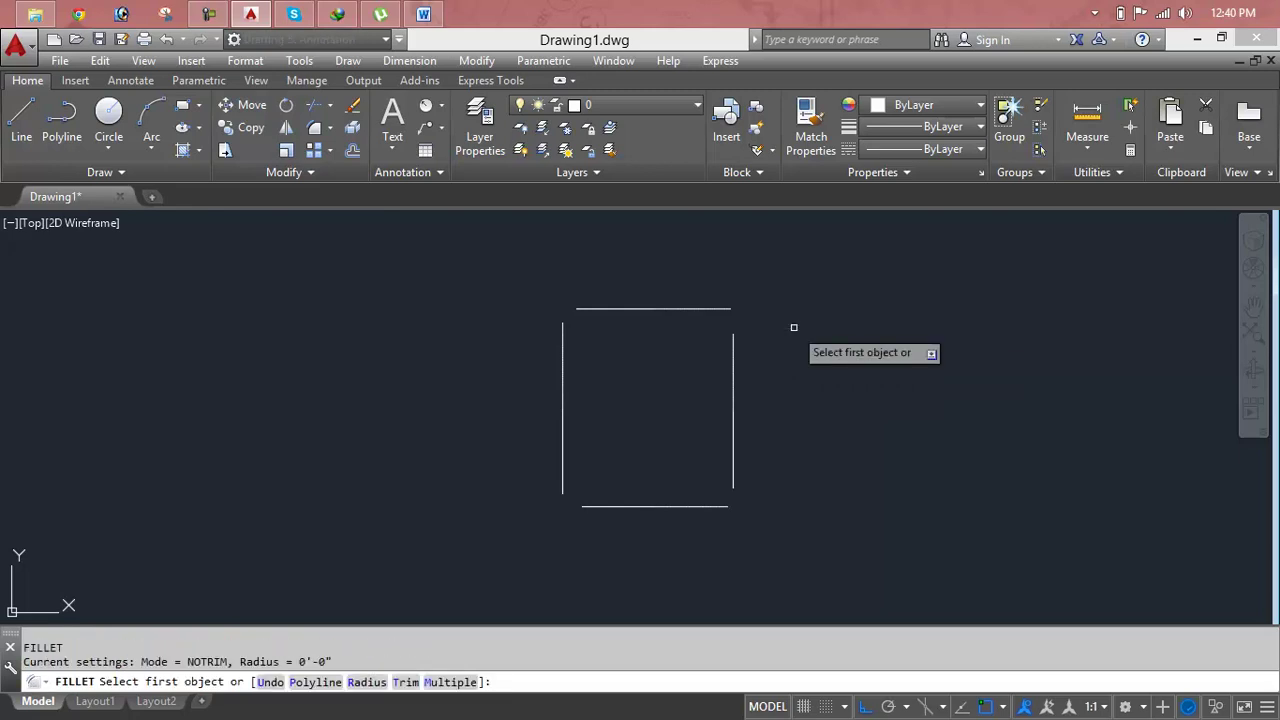
click(710, 308)
click(733, 349)
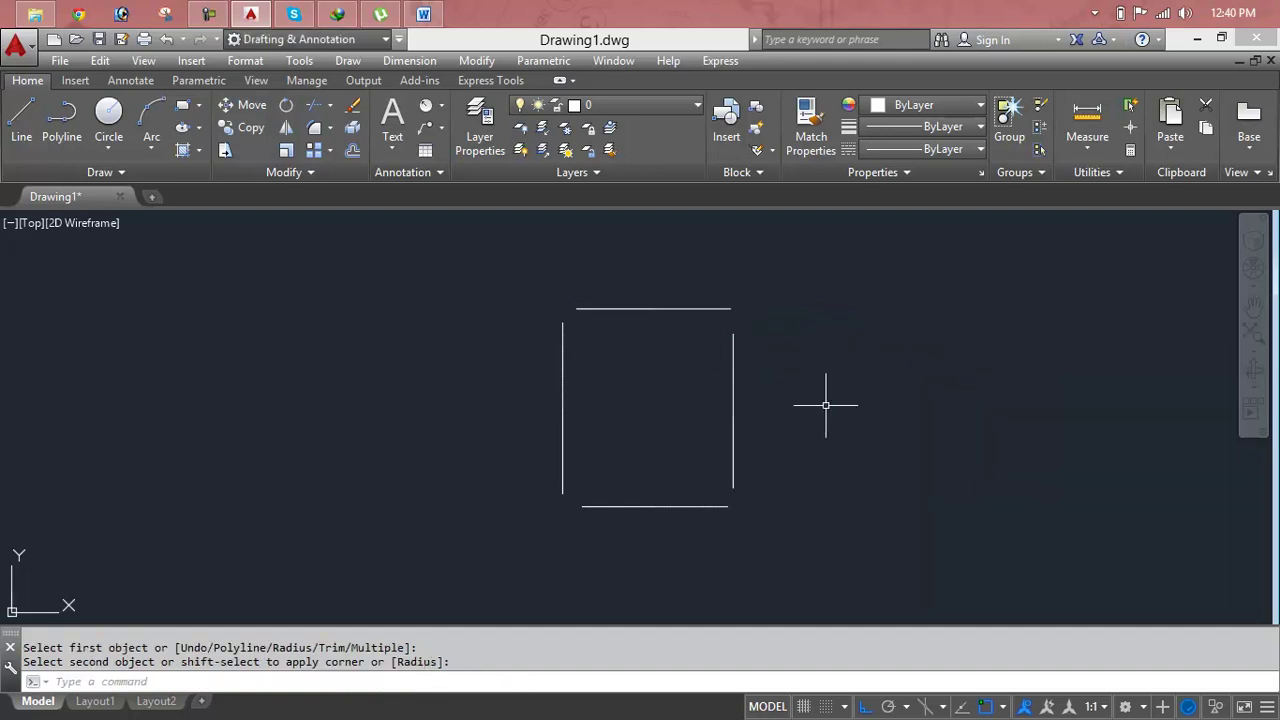
key(Escape)
key(Escape)
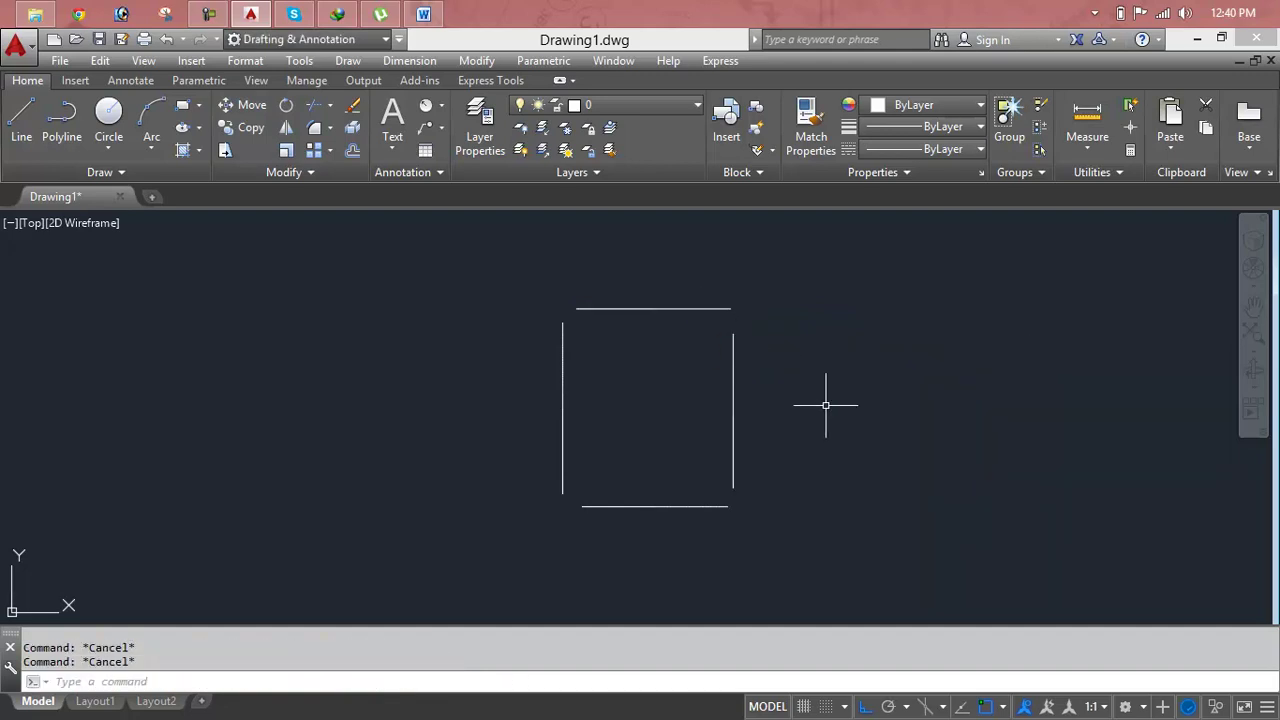
Step: Set the fillet trim mode back to Trim
text(f)
key(Return)
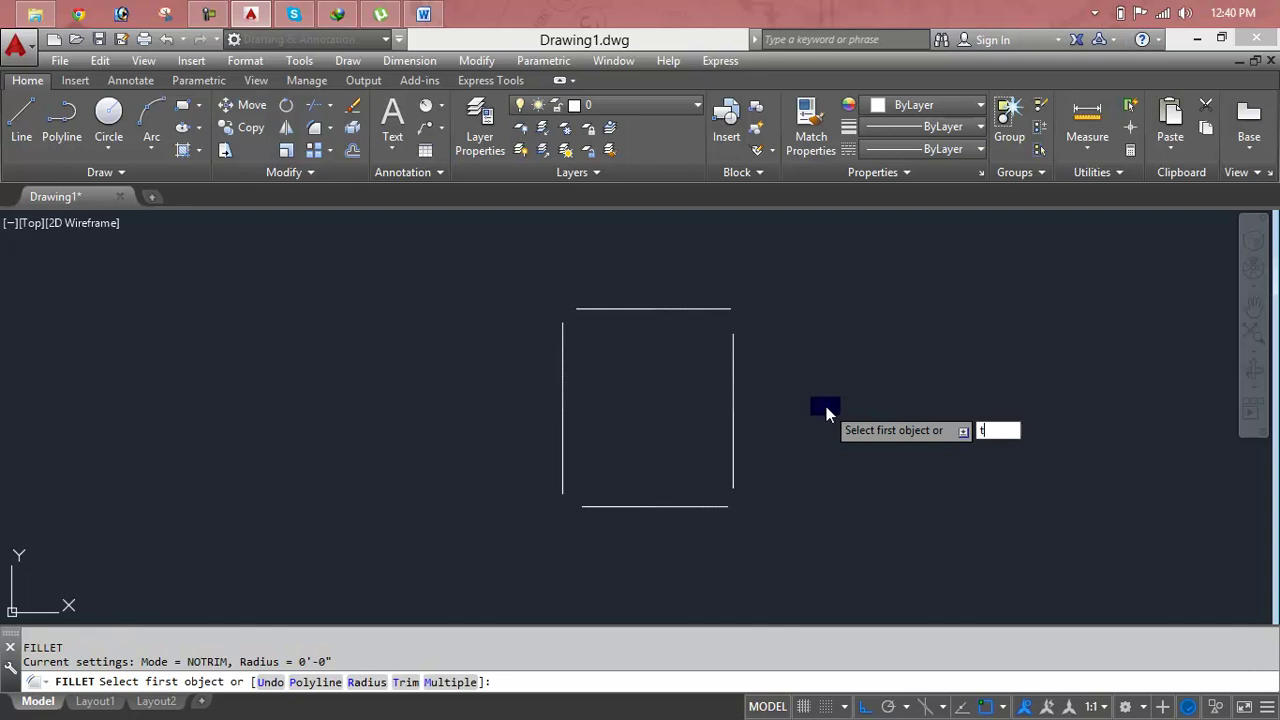
text(t)
key(Return)
key(Down)
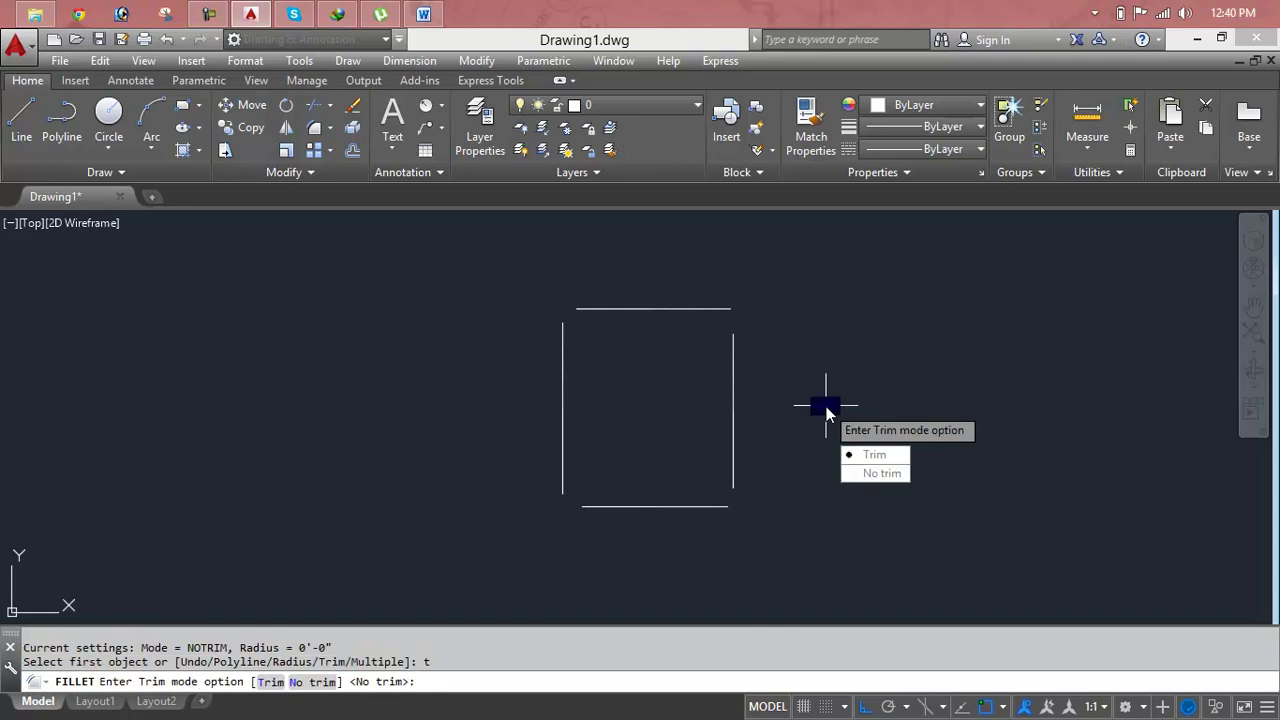
key(Return)
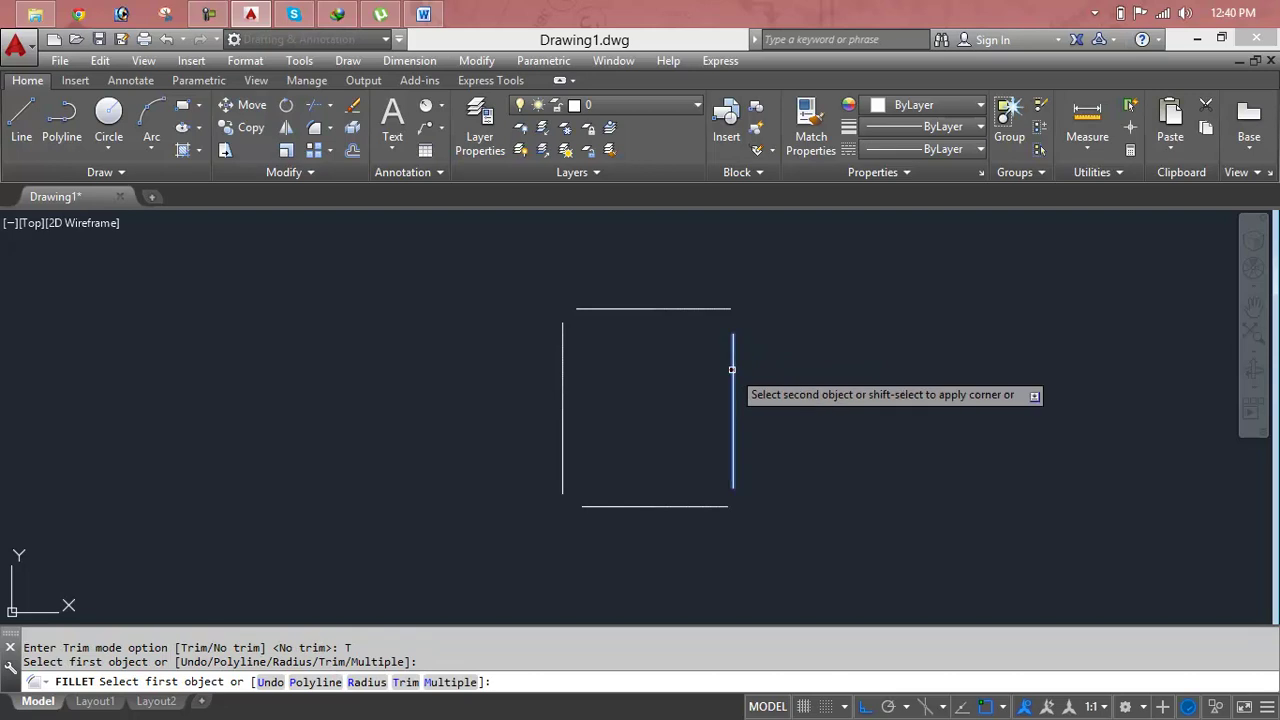
Step: Join the right and left lines to the top line, closing both top corners sharply
click(735, 365)
click(704, 311)
key(Return)
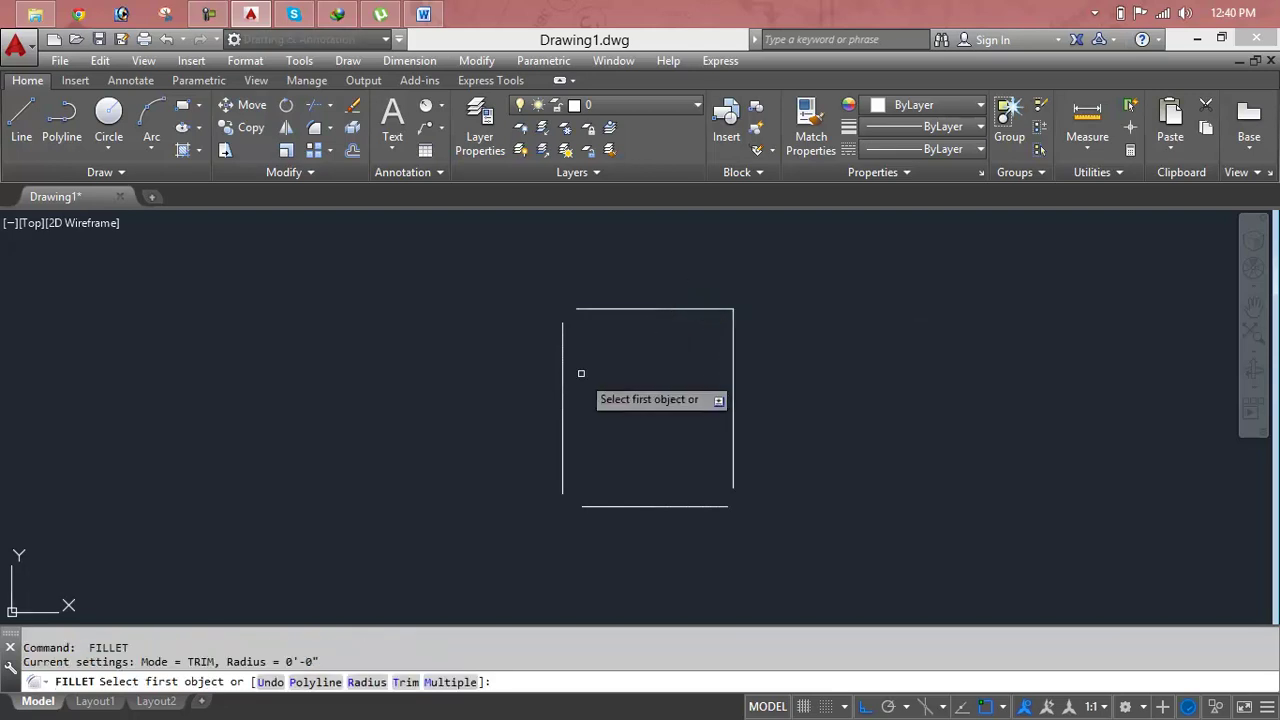
click(565, 362)
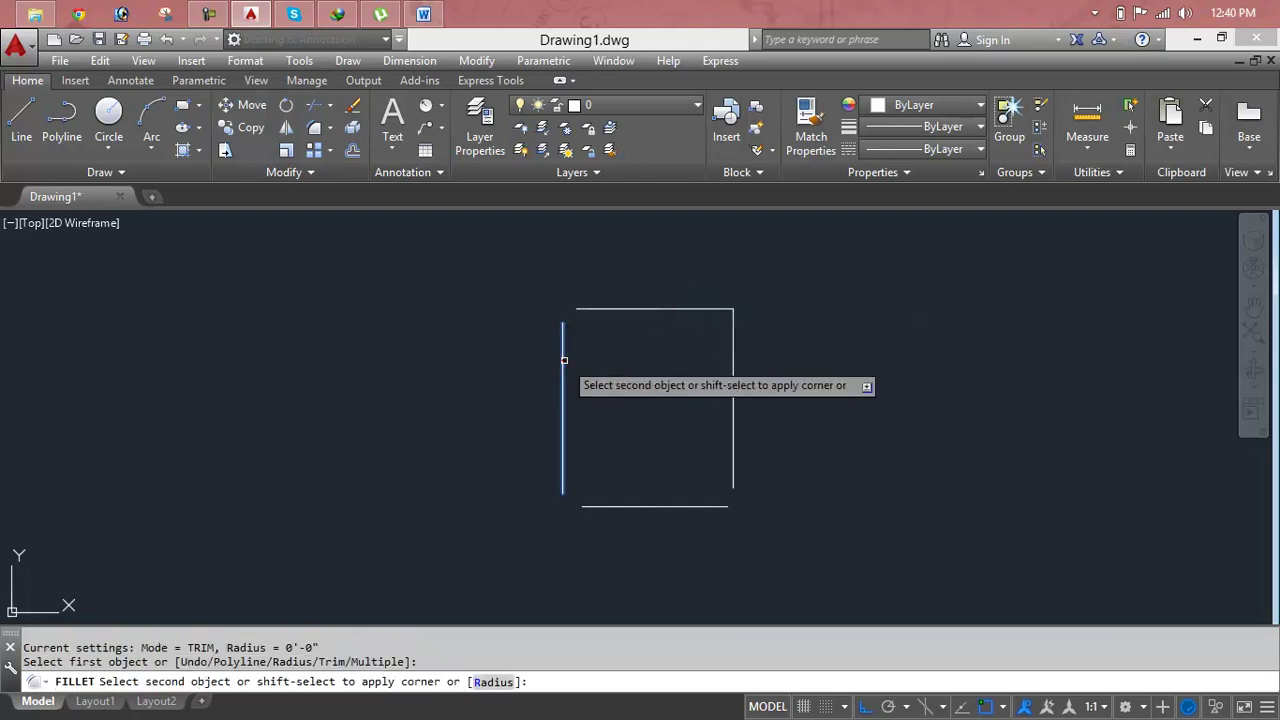
click(585, 311)
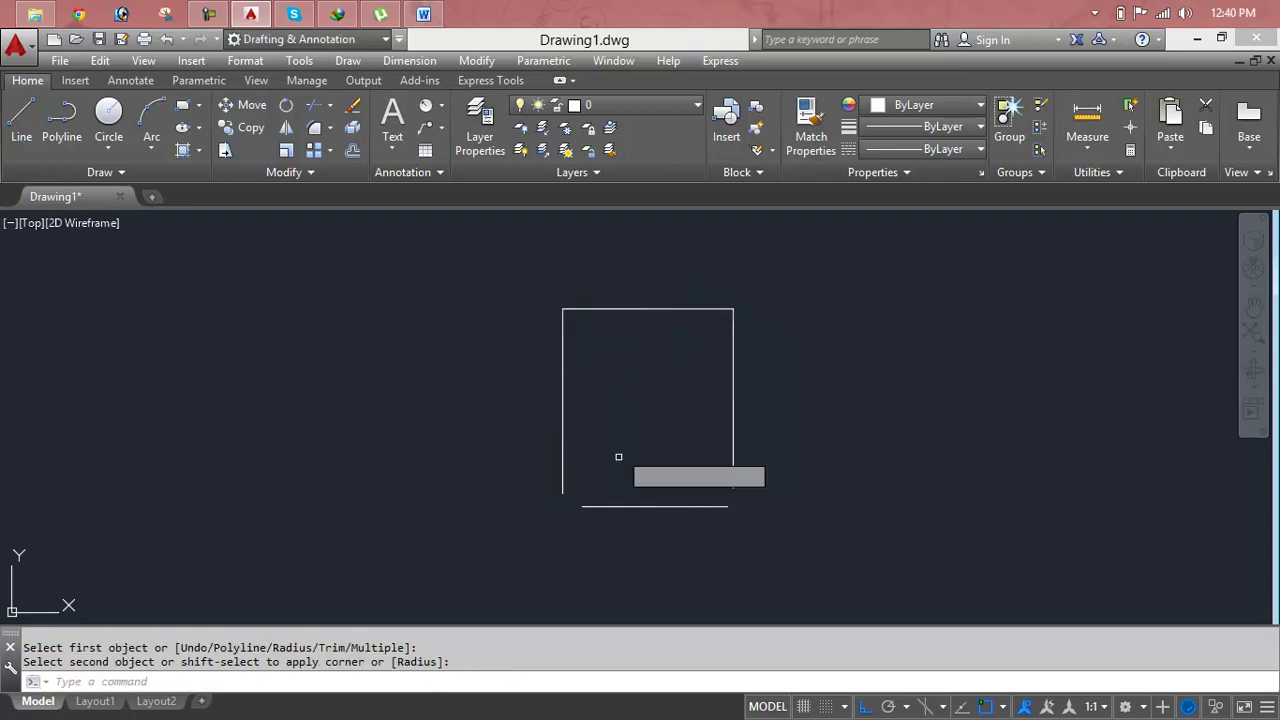
key(Return)
Step: Close the bottom-left and bottom-right corners by joining the bottom line to each side
click(615, 508)
click(563, 491)
key(Return)
click(734, 468)
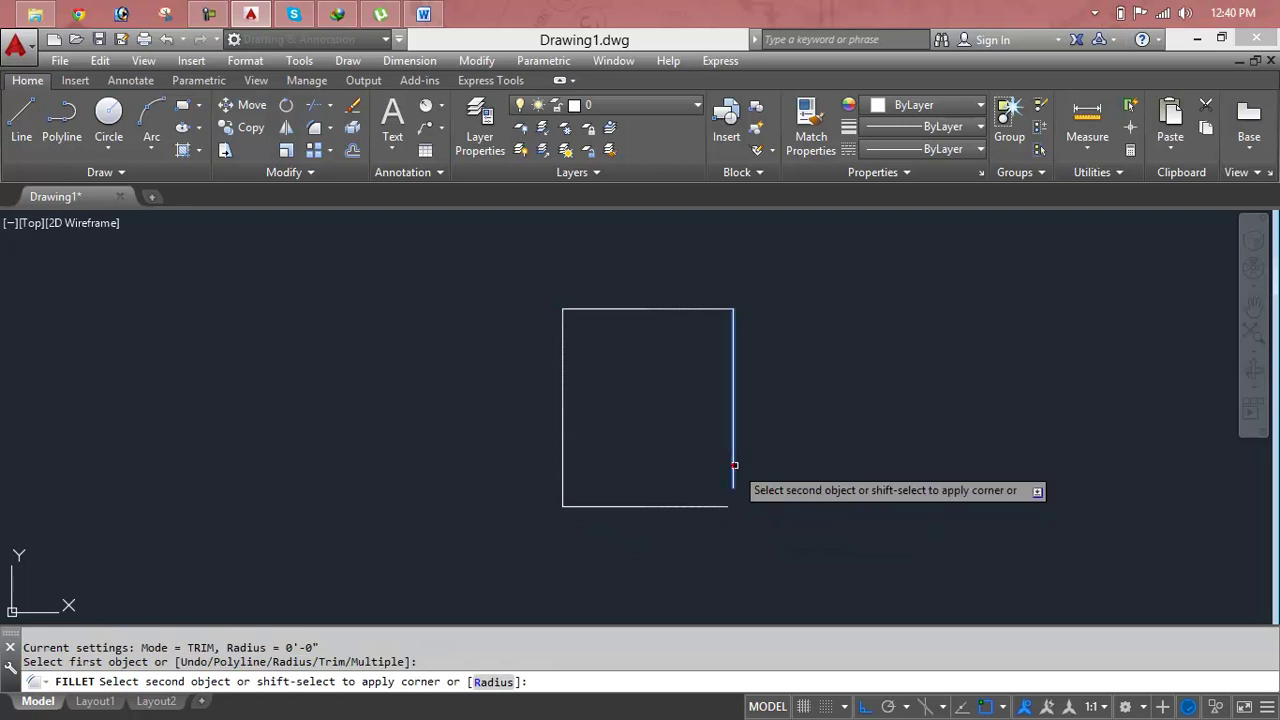
click(707, 503)
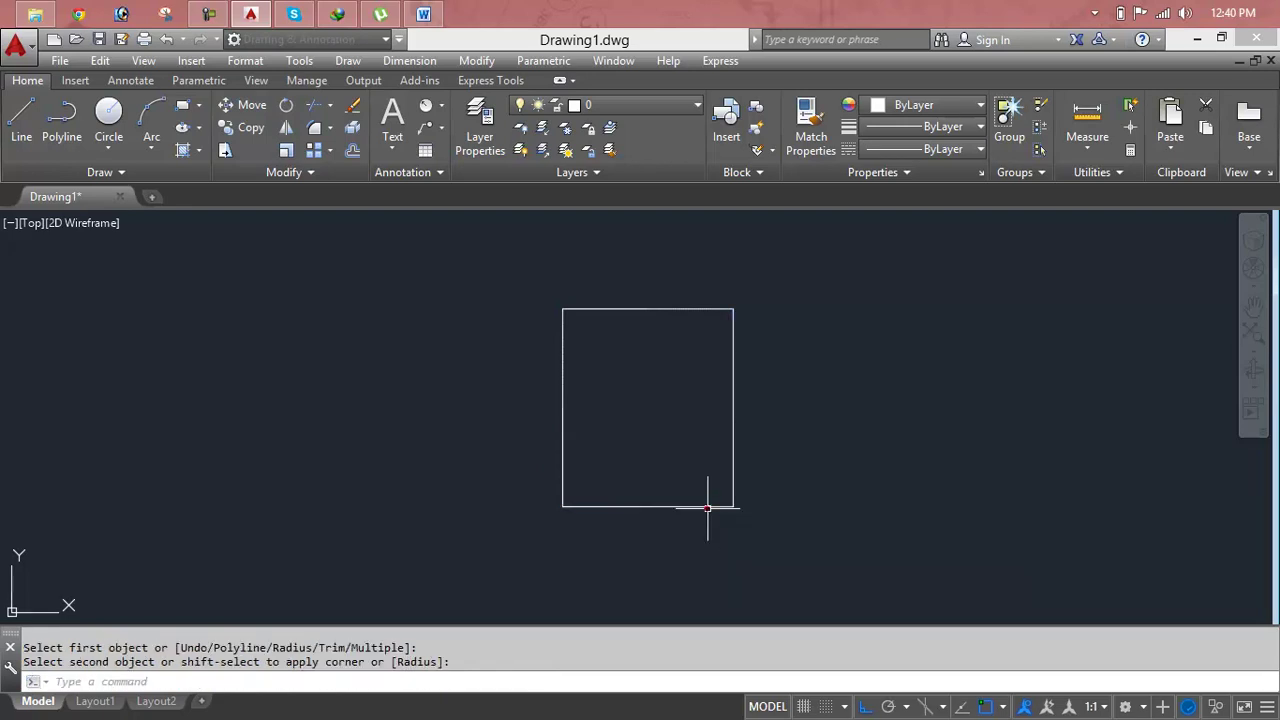
key(Escape)
key(Escape)
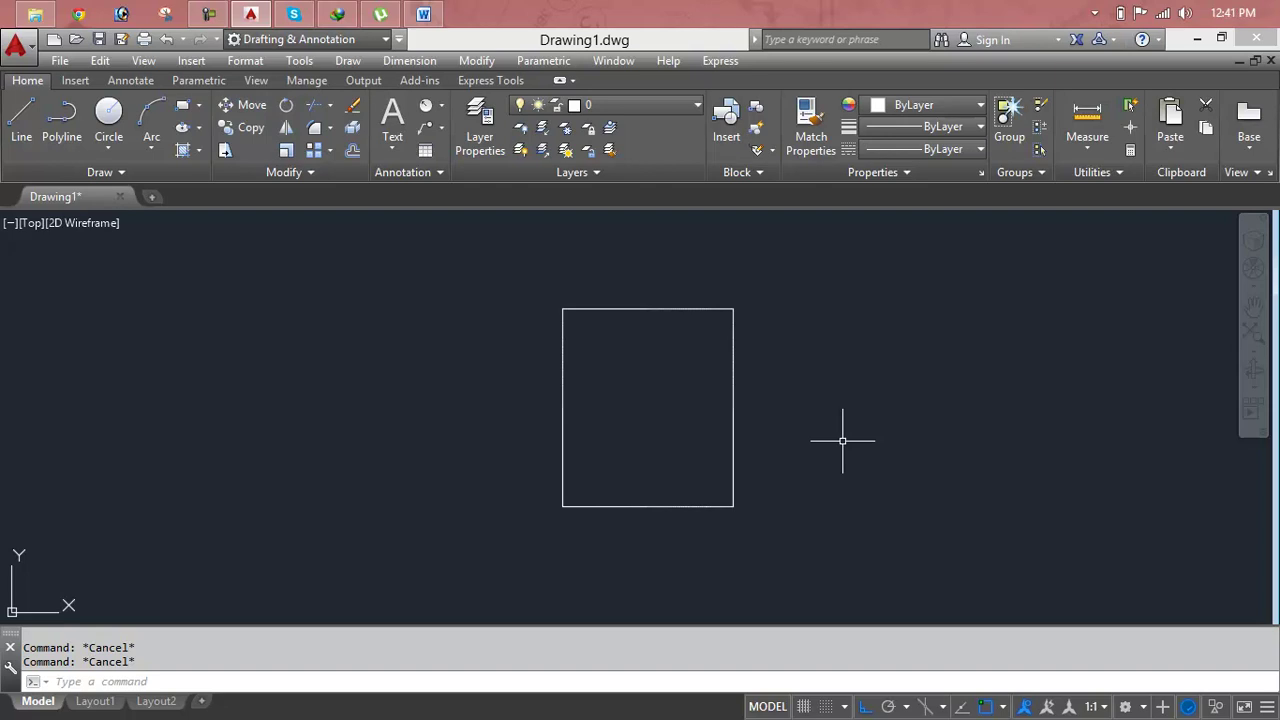
text(f)
key(Return)
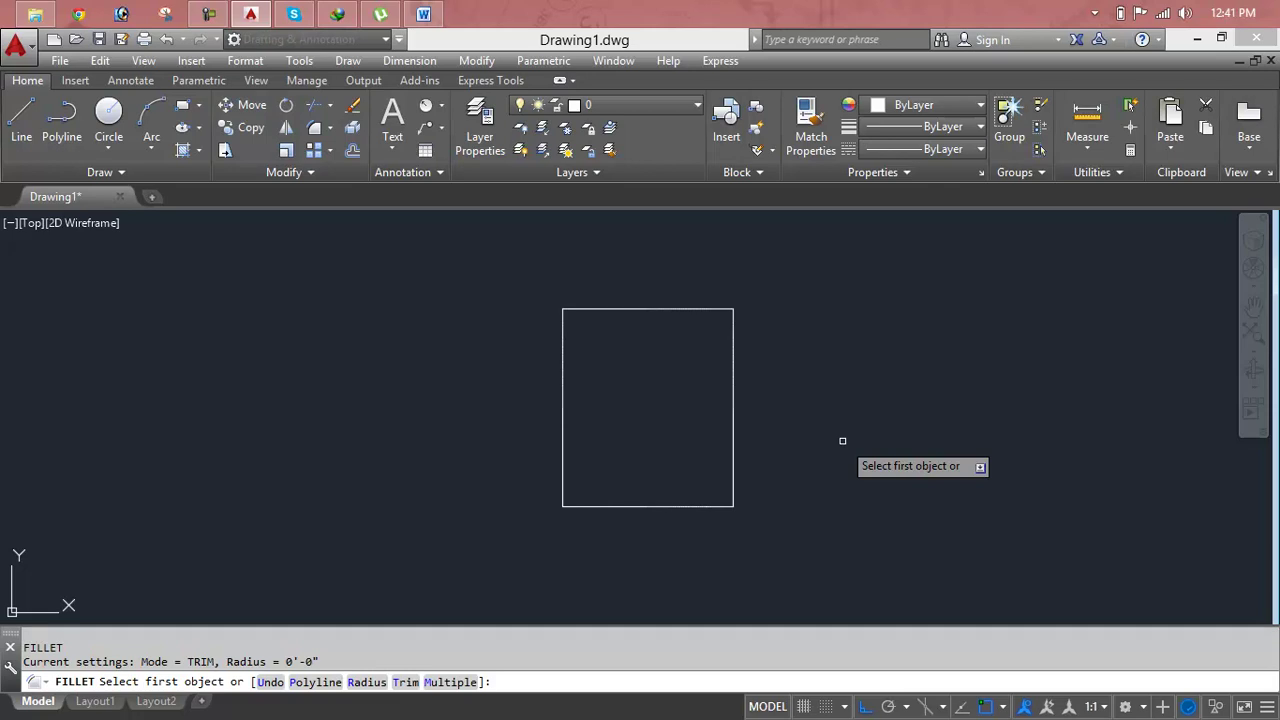
Step: Draw a closed four-corner polyline outline to the right of the first rectangle
key(Escape)
key(Escape)
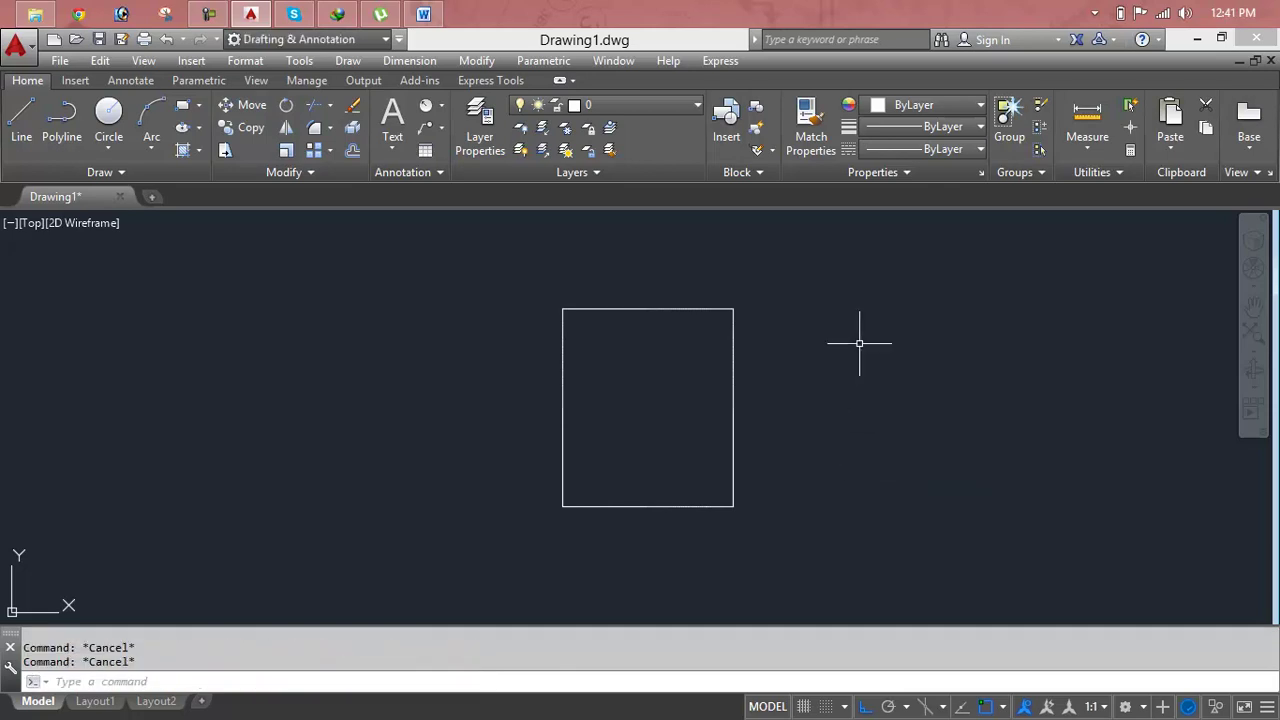
text(l)
key(Return)
click(857, 315)
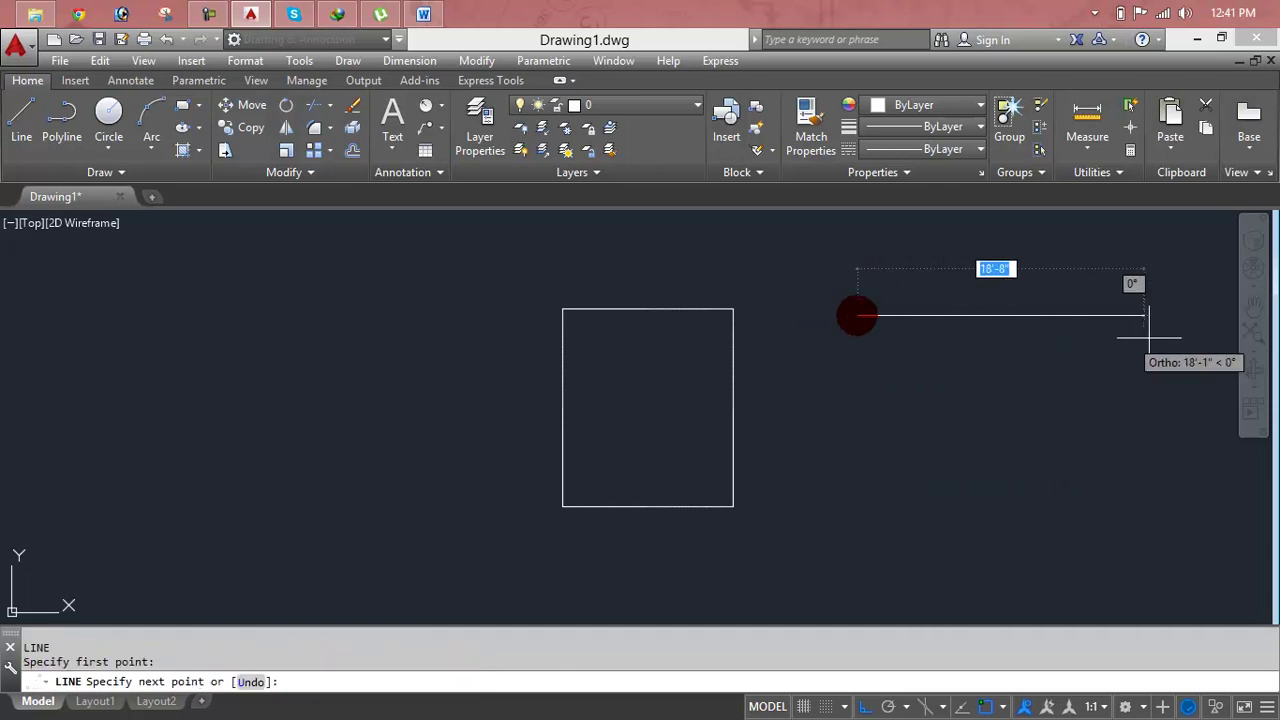
key(Escape)
key(Escape)
text(pl)
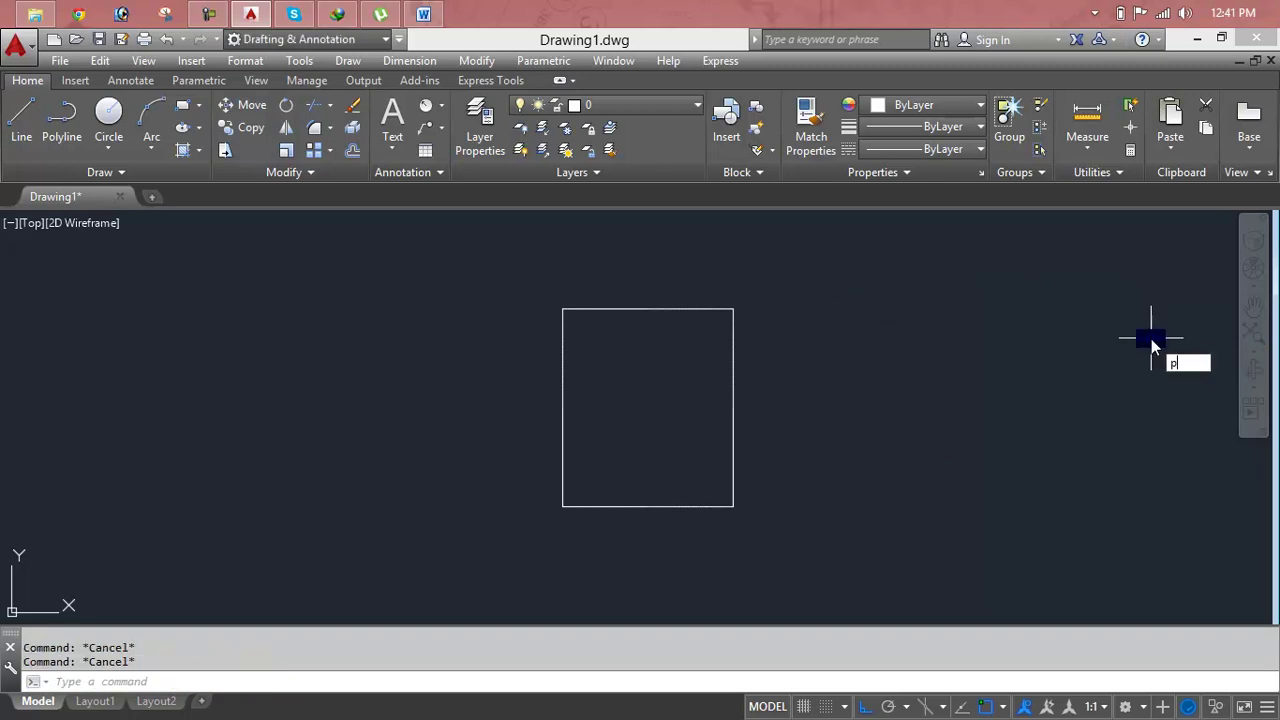
key(Return)
click(905, 345)
click(1170, 345)
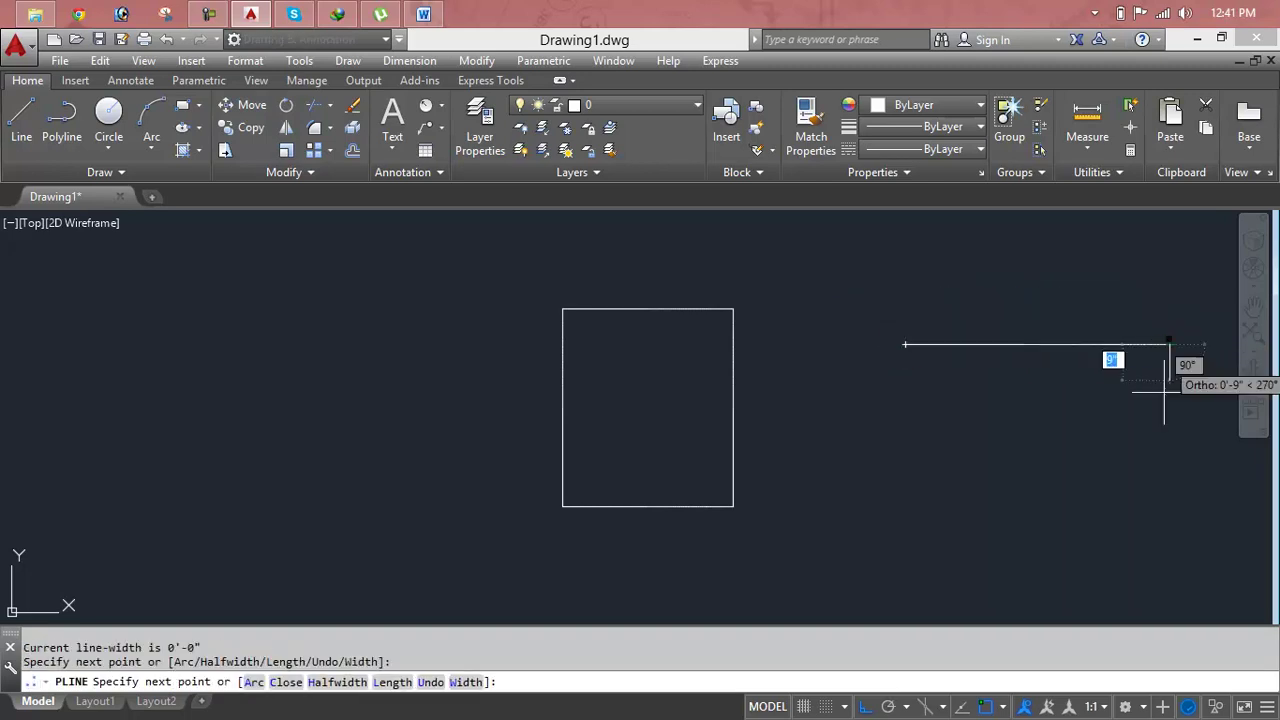
click(1075, 607)
click(902, 607)
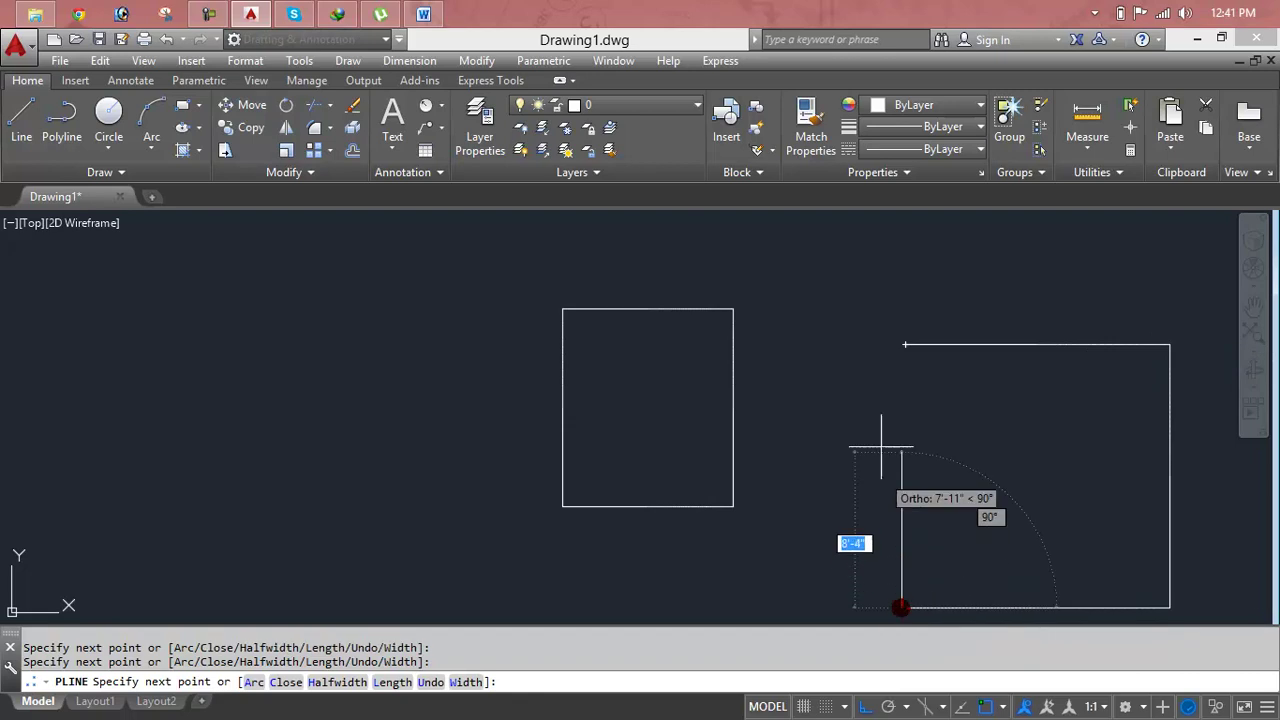
click(905, 345)
key(Escape)
key(Escape)
key(Escape)
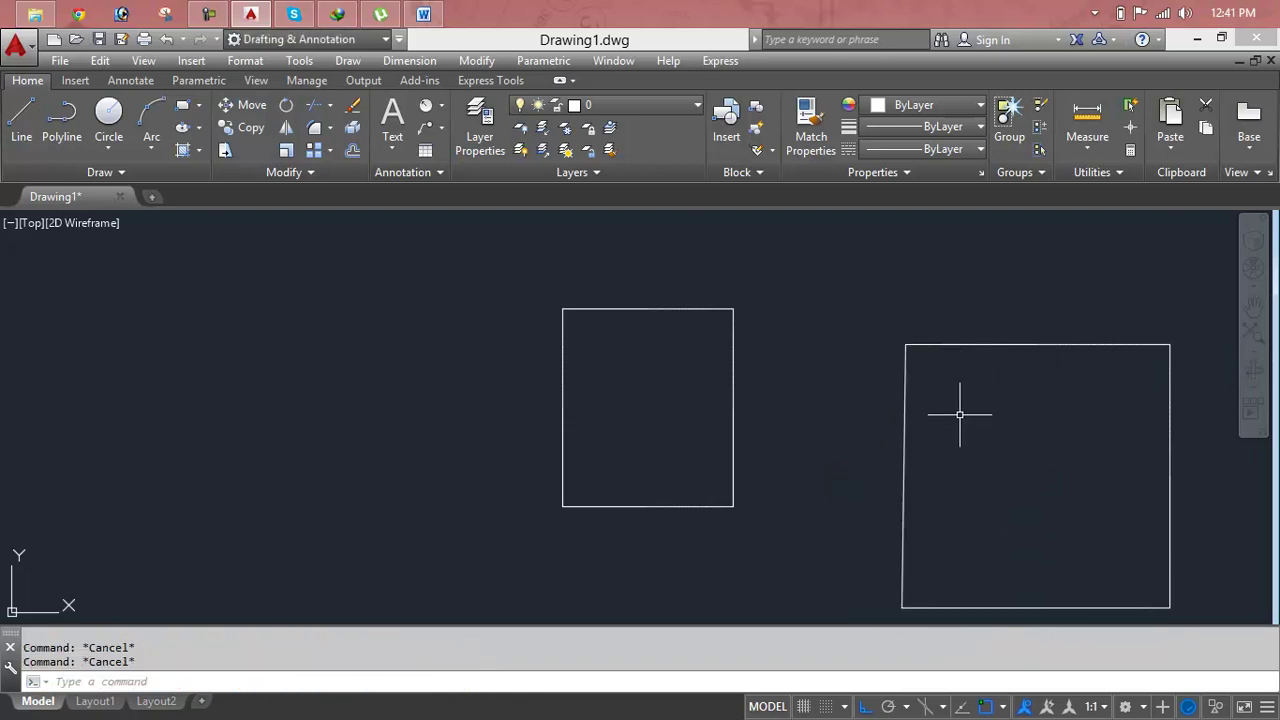
Step: Set the fillet radius to 60 and round the polyline rectangle's top-left corner
text(f)
key(Return)
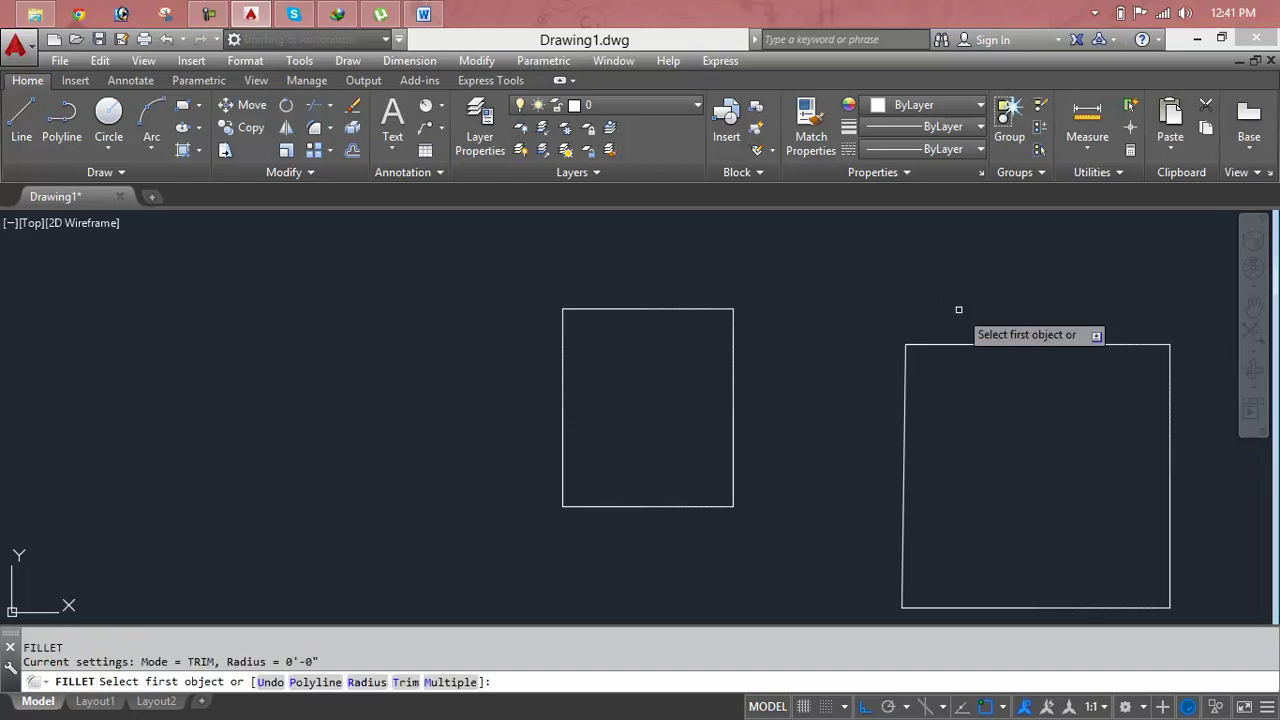
text(r)
key(Return)
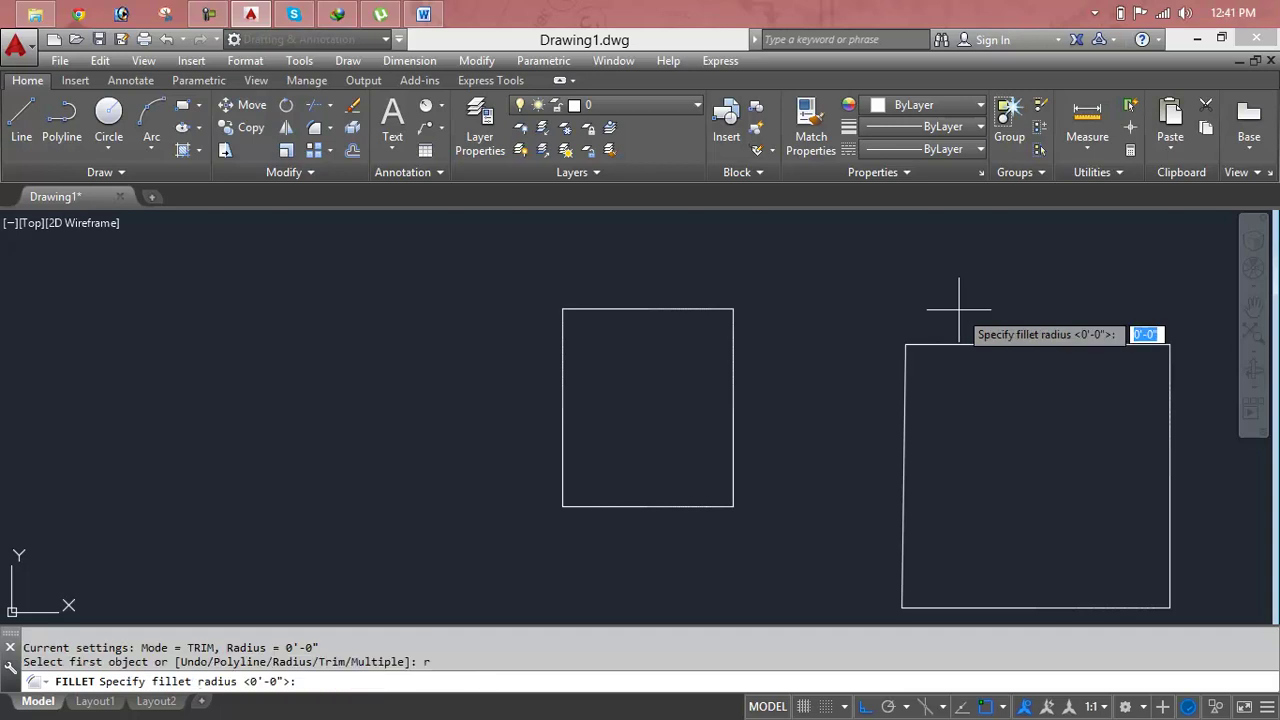
text(60)
key(Return)
click(903, 435)
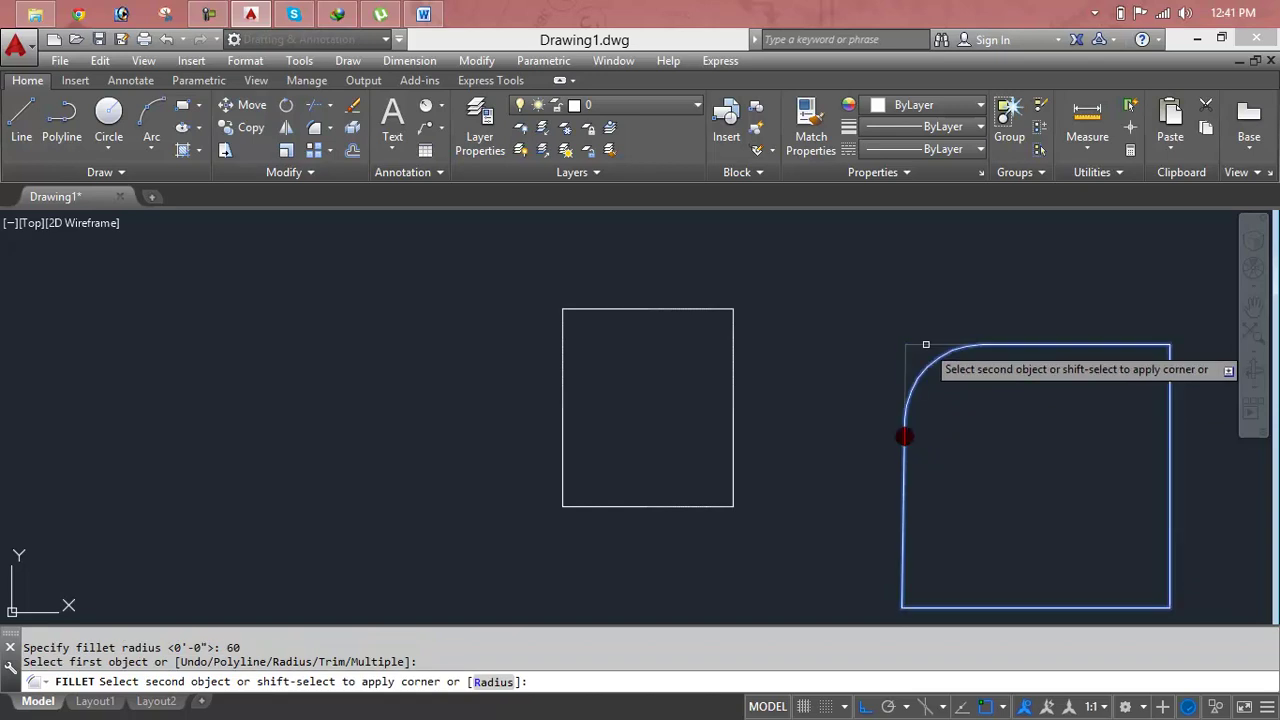
click(925, 344)
Step: Round the top-right, bottom-right and bottom-left corners of the polyline rectangle
key(Return)
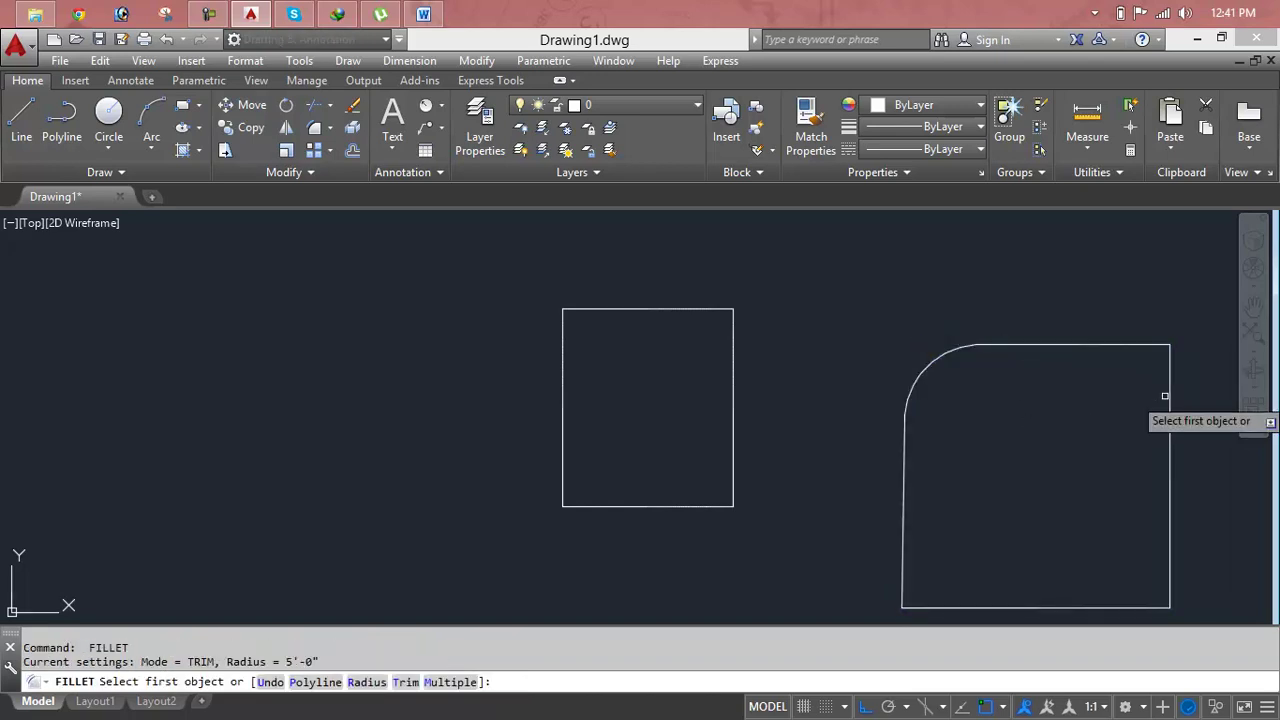
click(1167, 396)
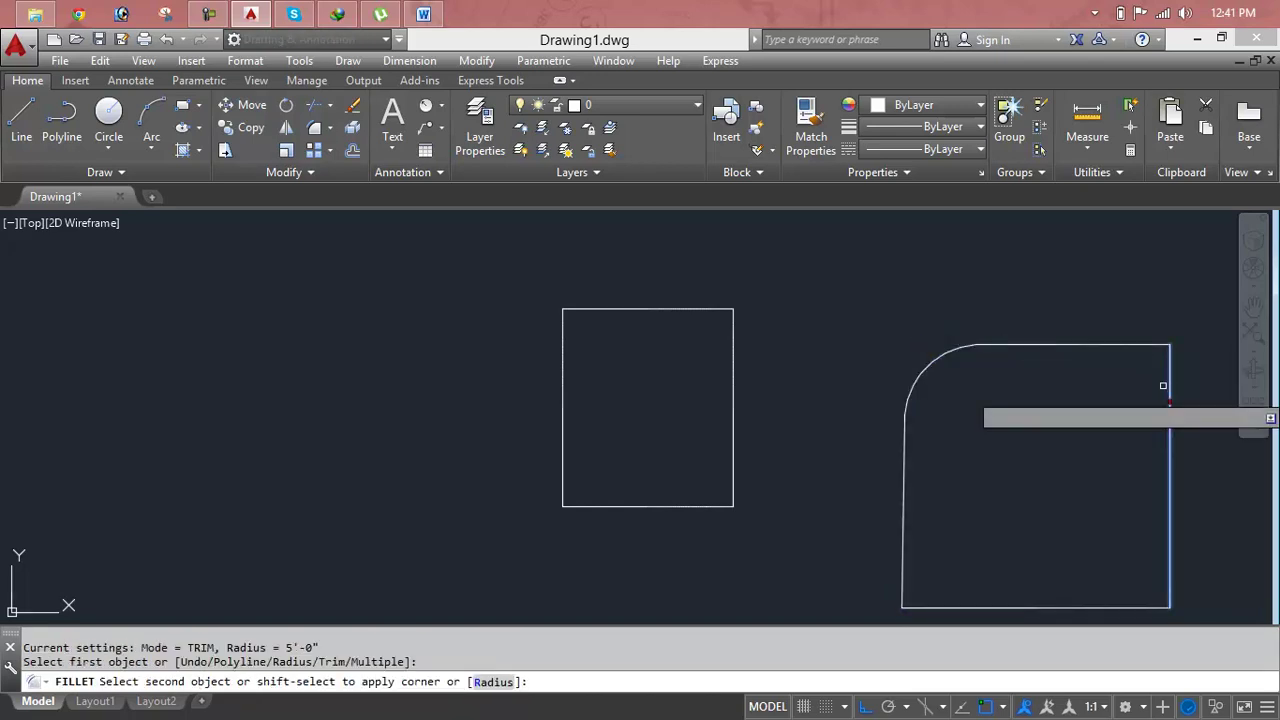
click(1131, 344)
key(Return)
click(1150, 607)
click(1168, 567)
key(Return)
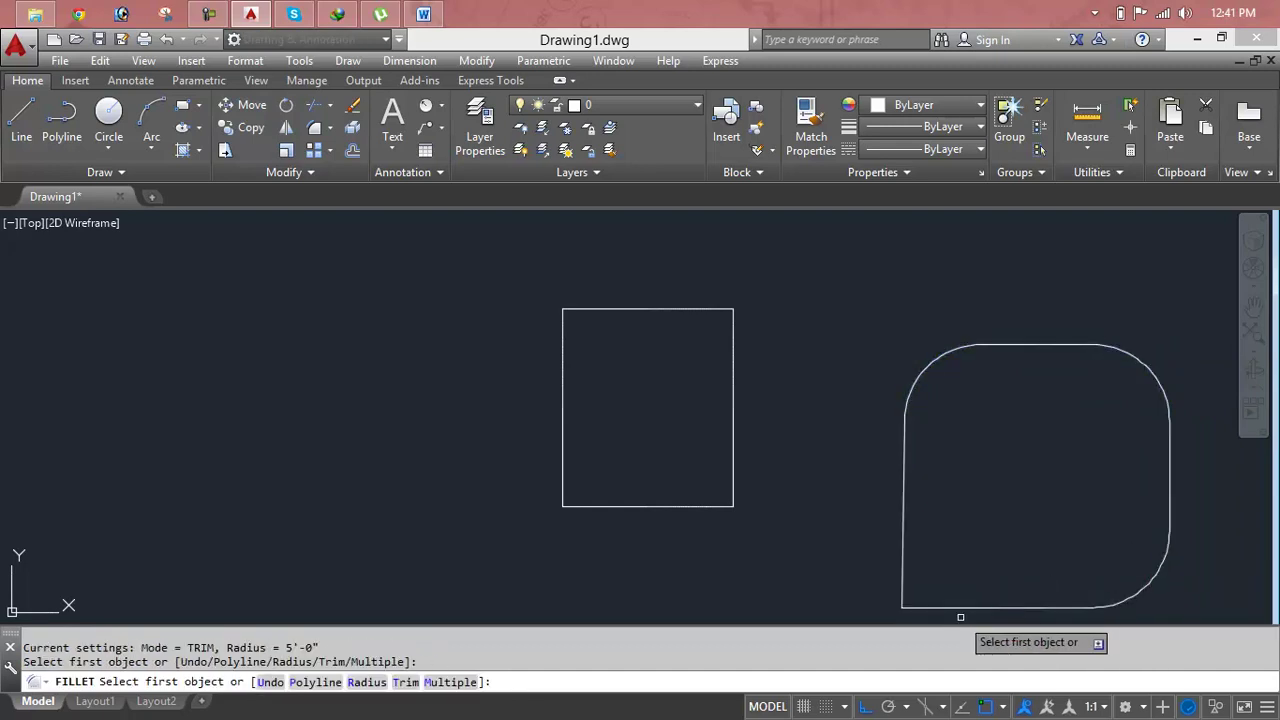
click(959, 609)
click(903, 563)
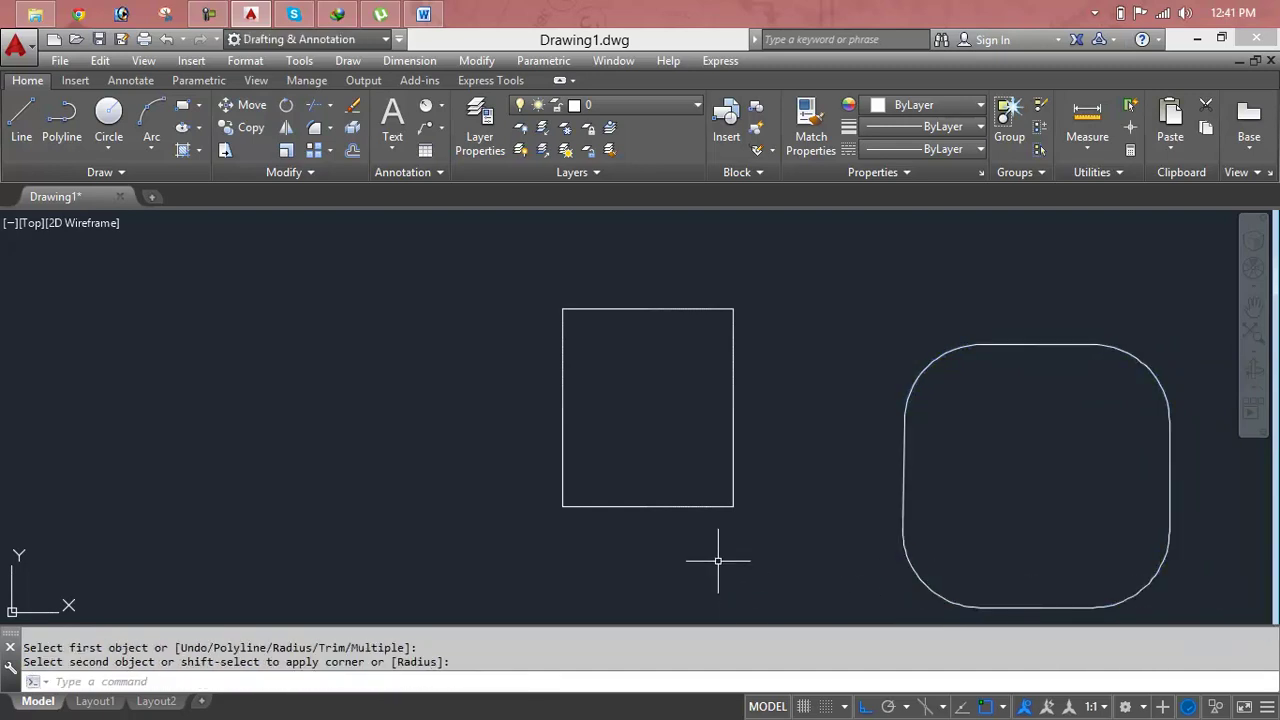
Step: Erase the rounded polyline rectangle and the first rectangle's right edge with a crossing window
key(Escape)
click(1108, 306)
click(642, 443)
key(Delete)
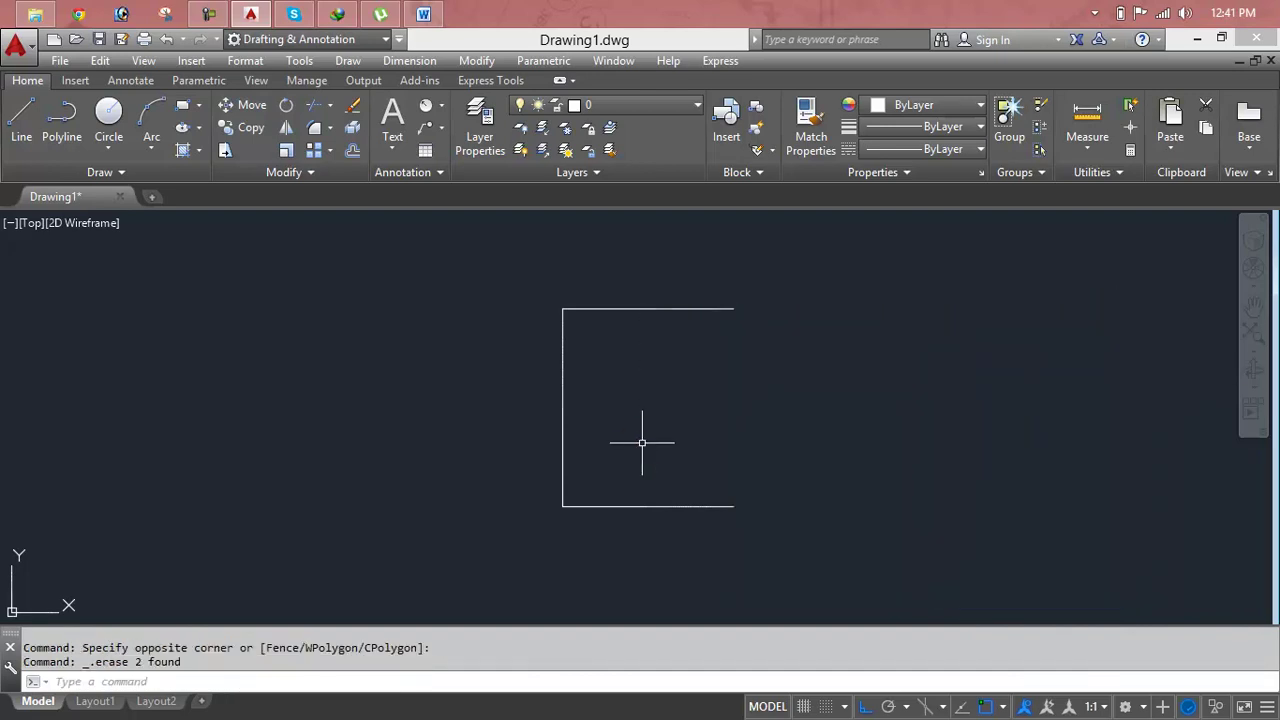
Step: Erase the remaining lines of the first rectangle
click(778, 291)
click(443, 555)
key(Return)
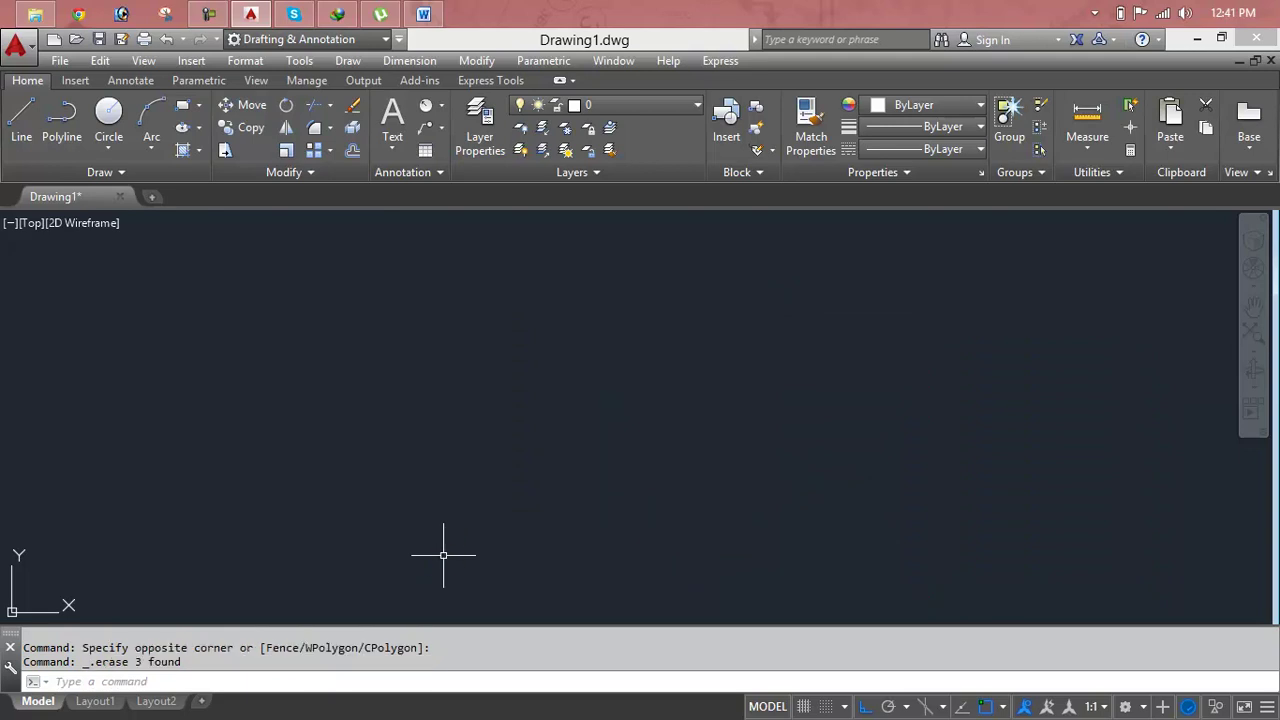
key(Escape)
key(Escape)
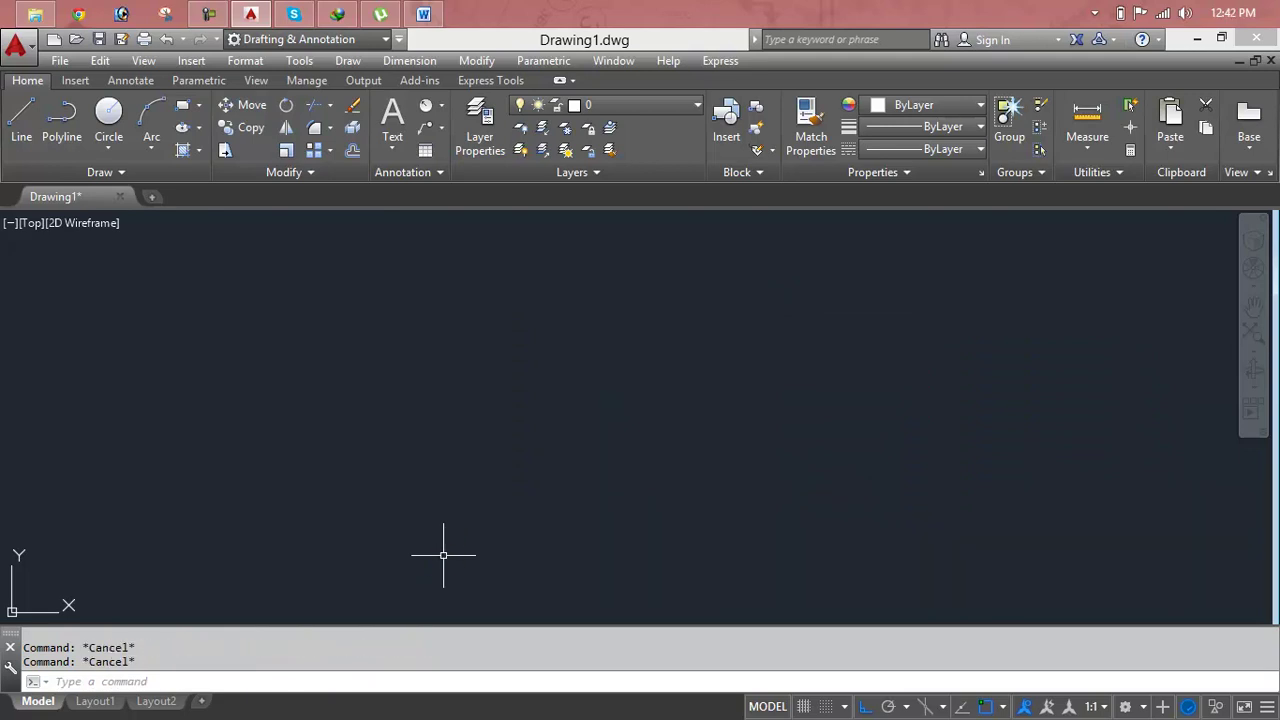